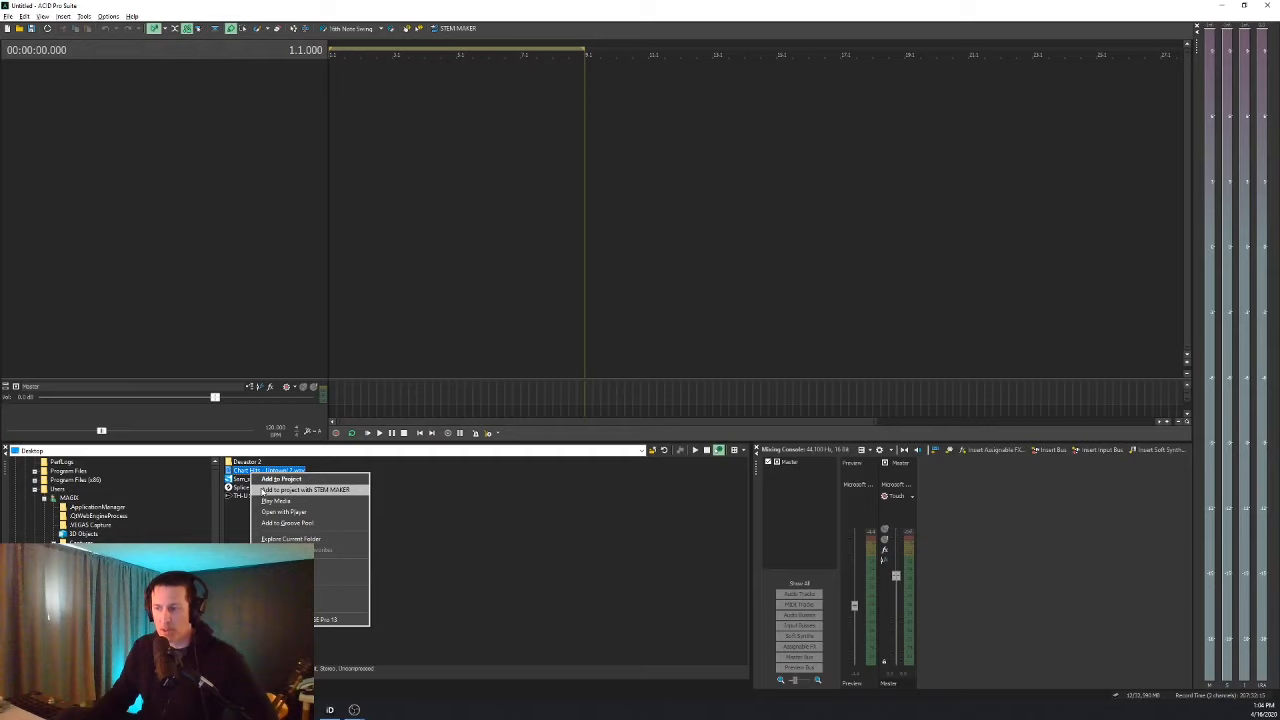
Add Chart Hits - Uptown! 2.wav to the project with STEM MAKER and start the separation with Strict Mode off.
{"action": "left_click", "coordinate": [262, 490]}
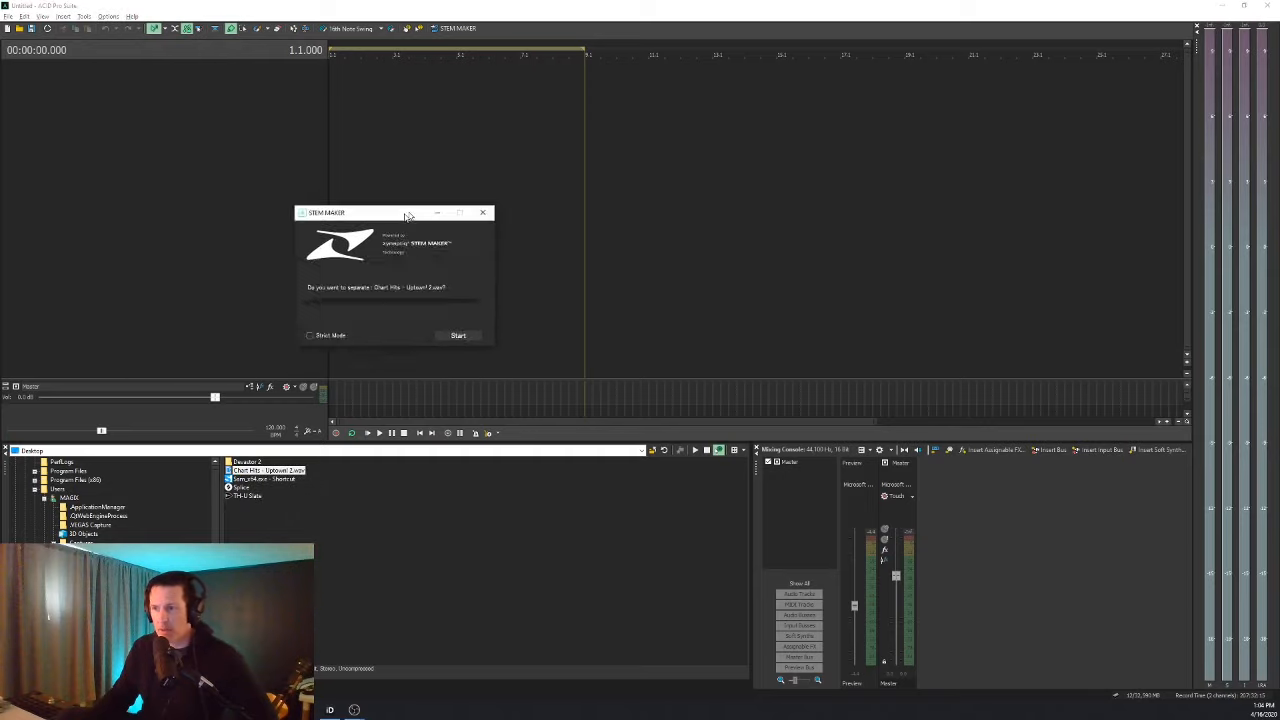
{"action": "left_click_drag", "start_coordinate": [406, 211], "coordinate": [478, 201]}
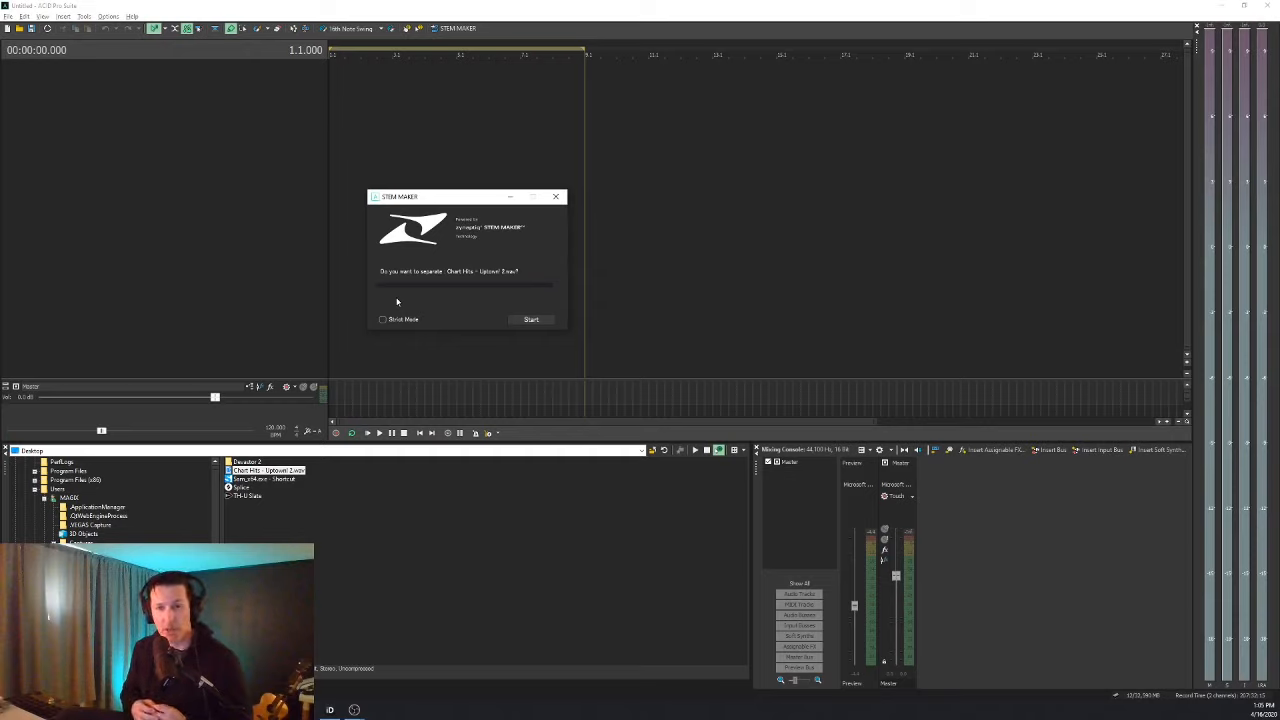
{"action": "left_click", "coordinate": [525, 322]}
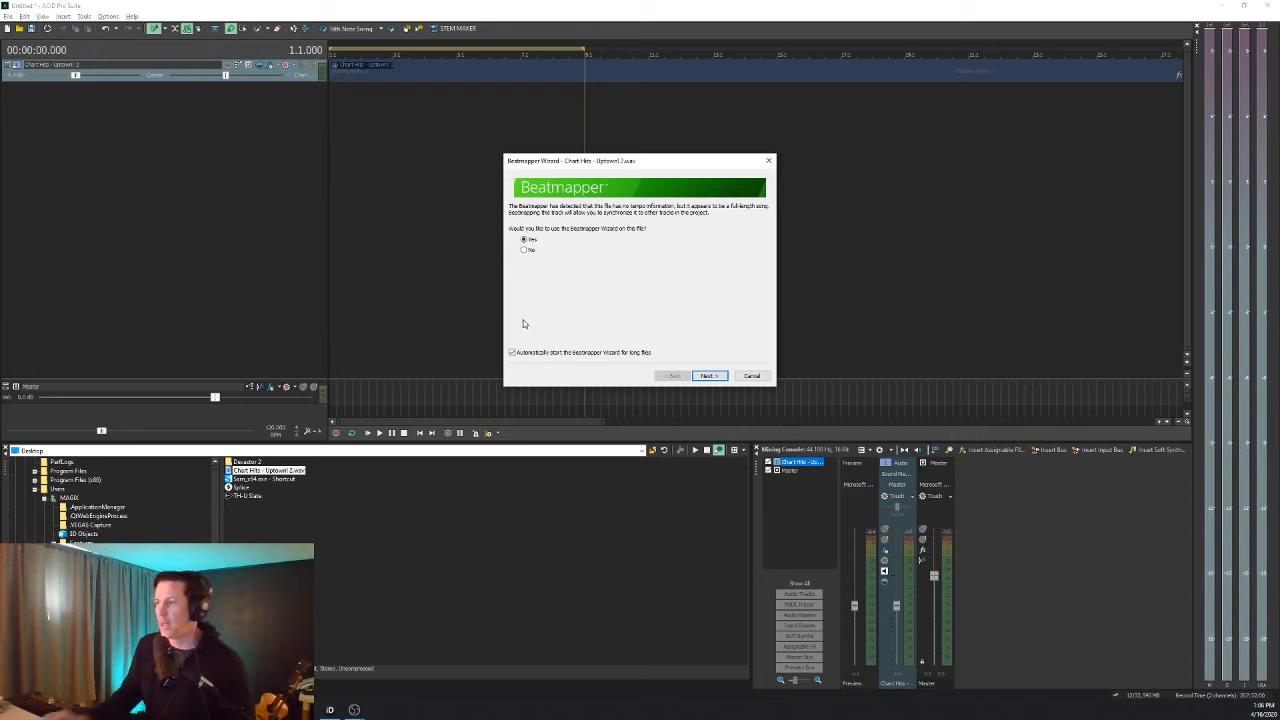
Beatmap the song, moving the first downbeat marker to the very start of the waveform, auditioning it and accepting its position.
{"action": "left_click", "coordinate": [708, 376]}
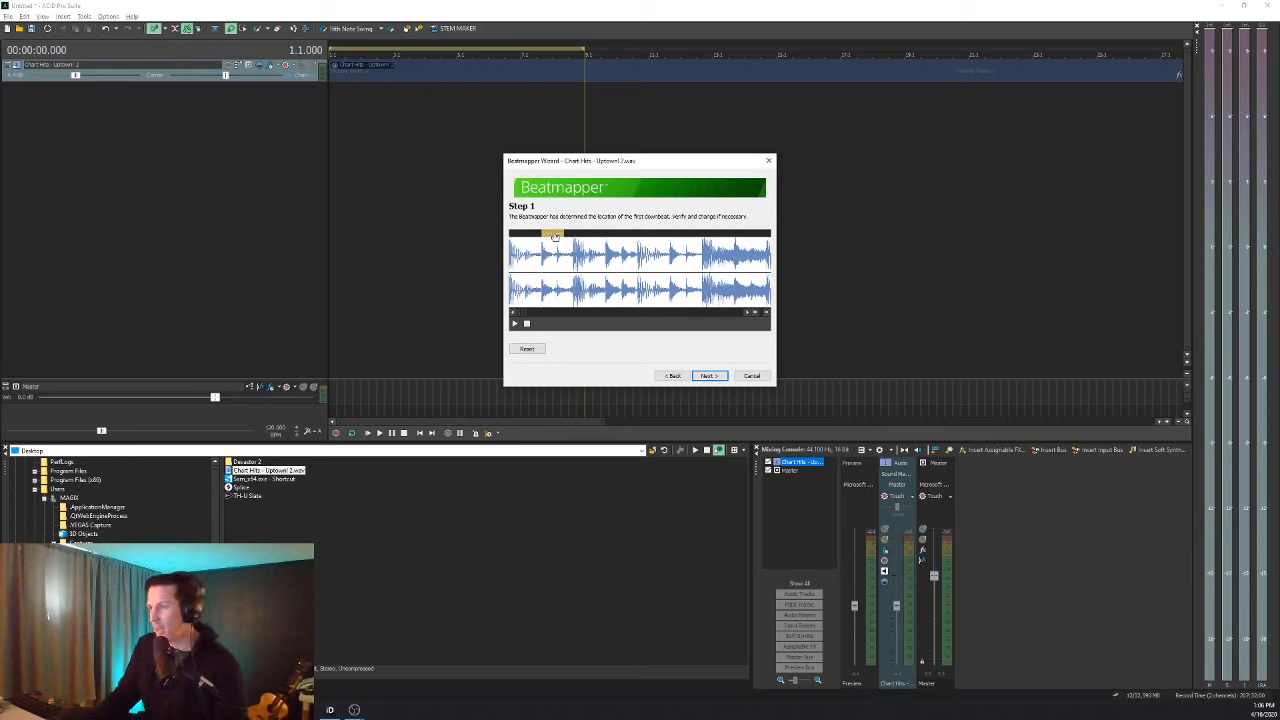
{"action": "left_click", "coordinate": [515, 325]}
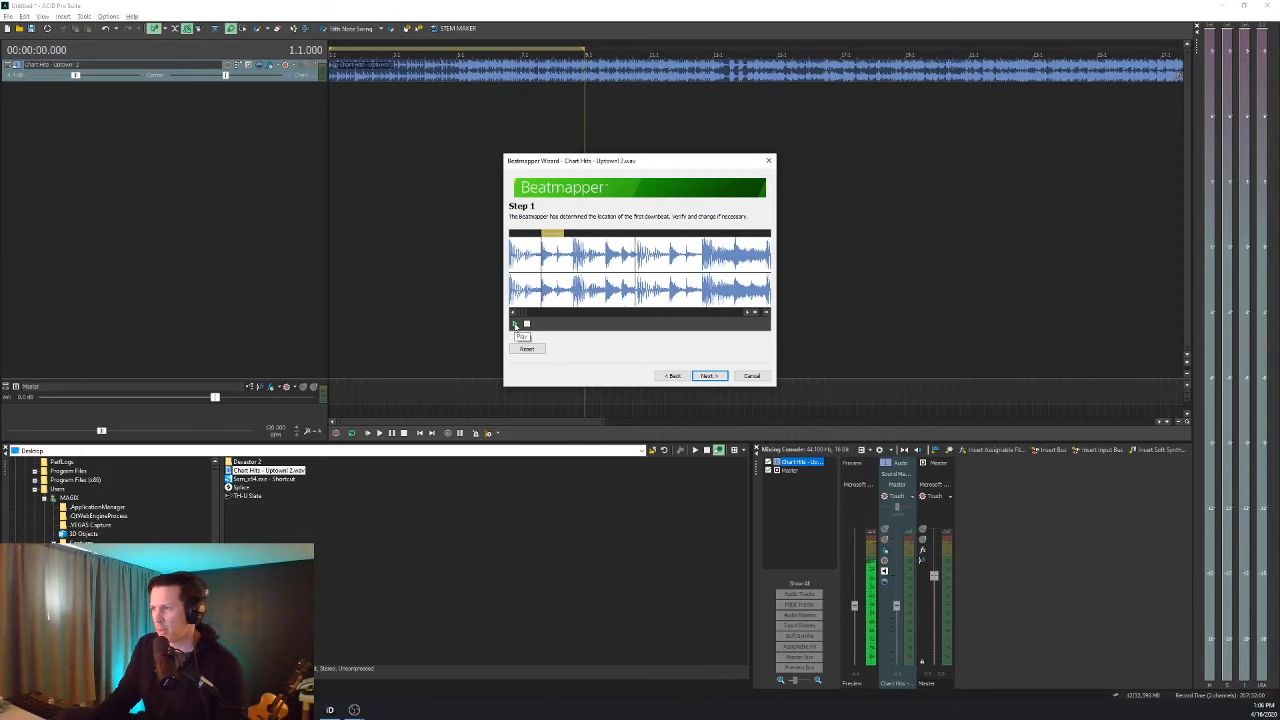
{"action": "left_click", "coordinate": [527, 324]}
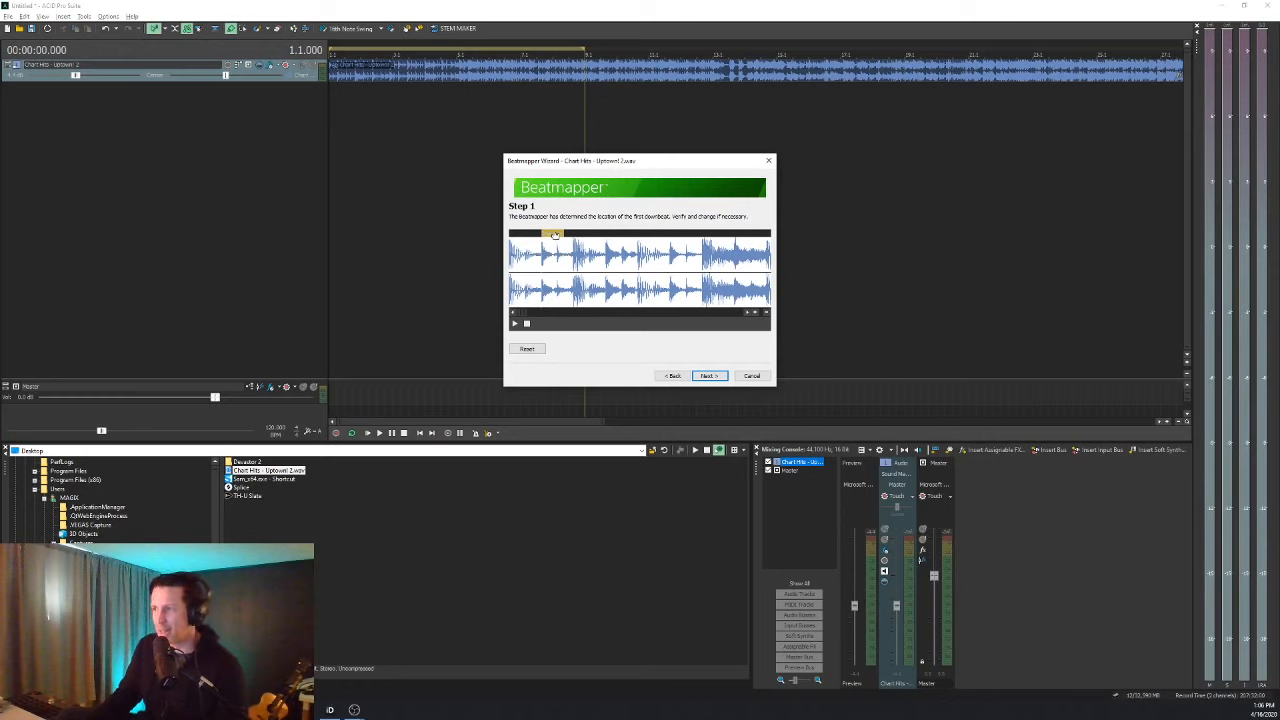
{"action": "left_click_drag", "start_coordinate": [555, 234], "coordinate": [510, 234]}
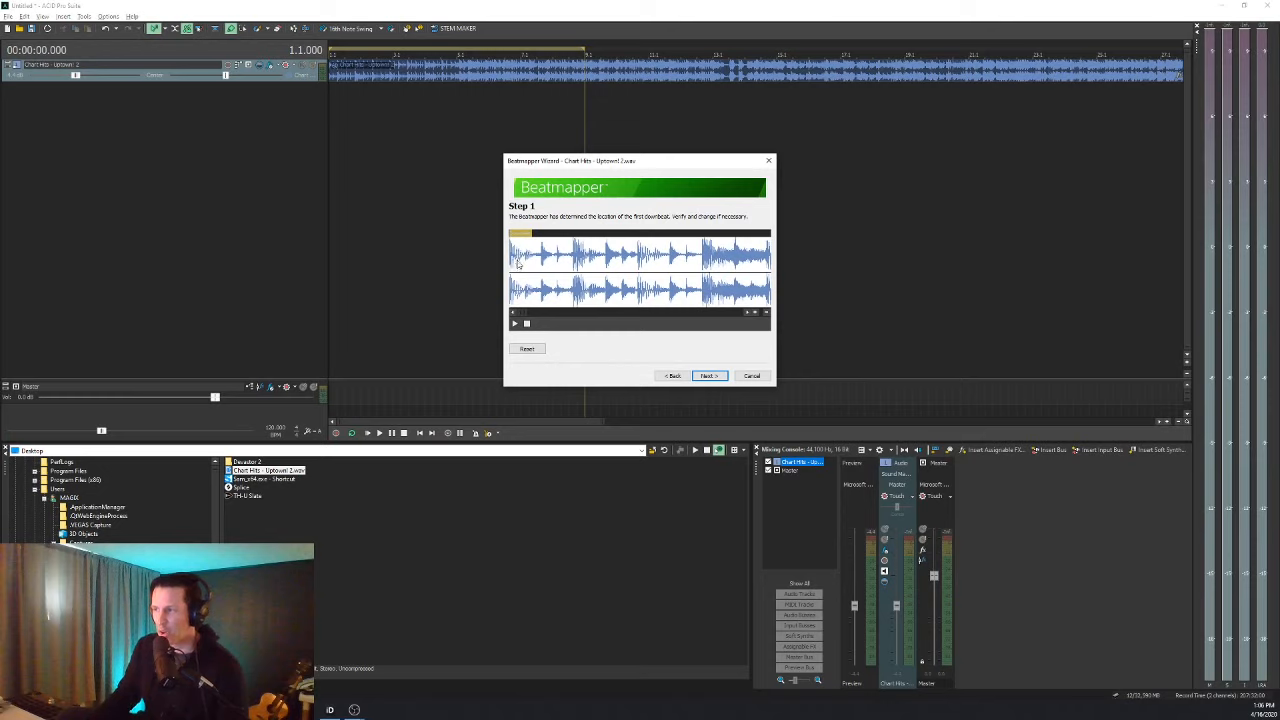
{"action": "scroll", "coordinate": [514, 259], "scroll_direction": "up", "scroll_amount": 2}
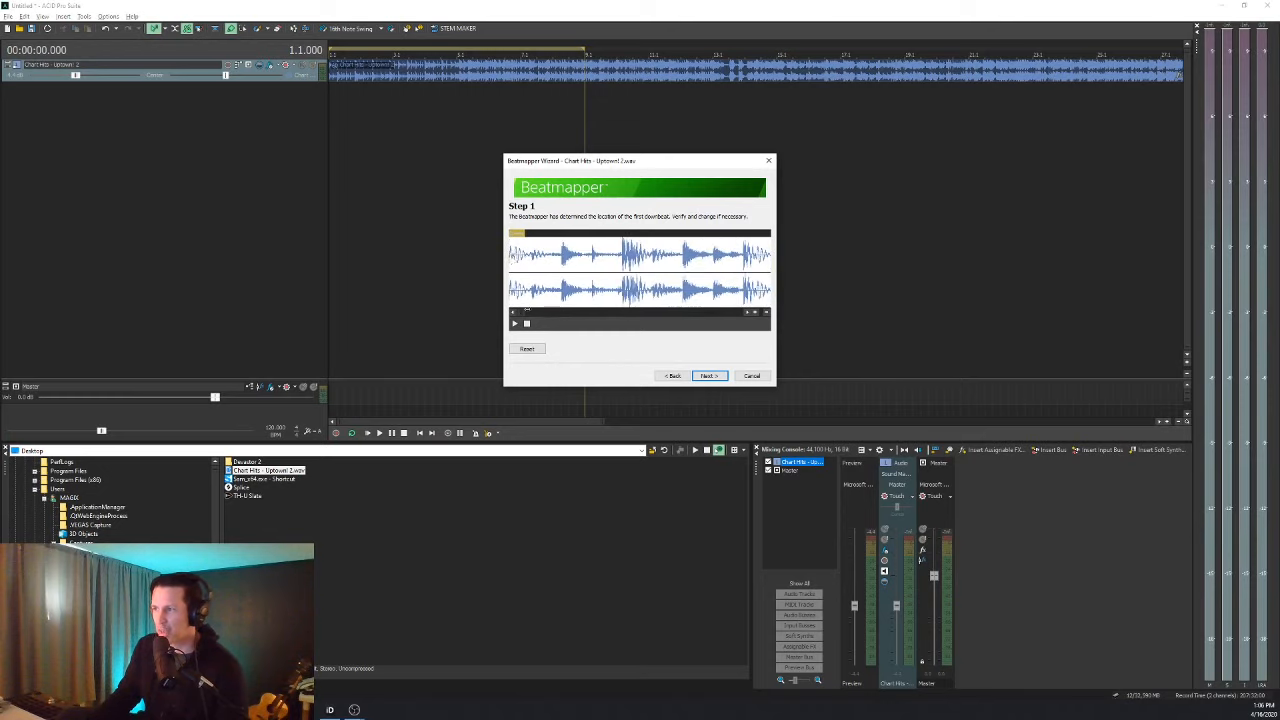
{"action": "scroll", "coordinate": [514, 259], "scroll_direction": "down", "scroll_amount": 3}
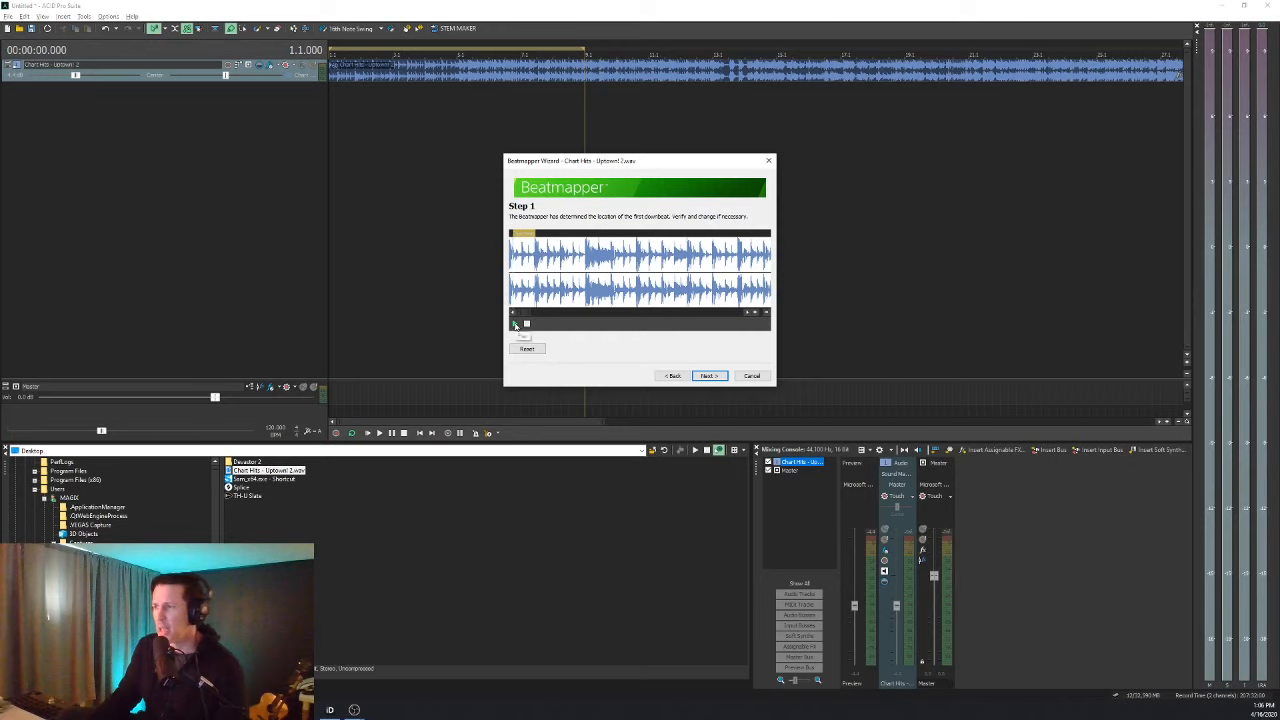
{"action": "left_click", "coordinate": [515, 325]}
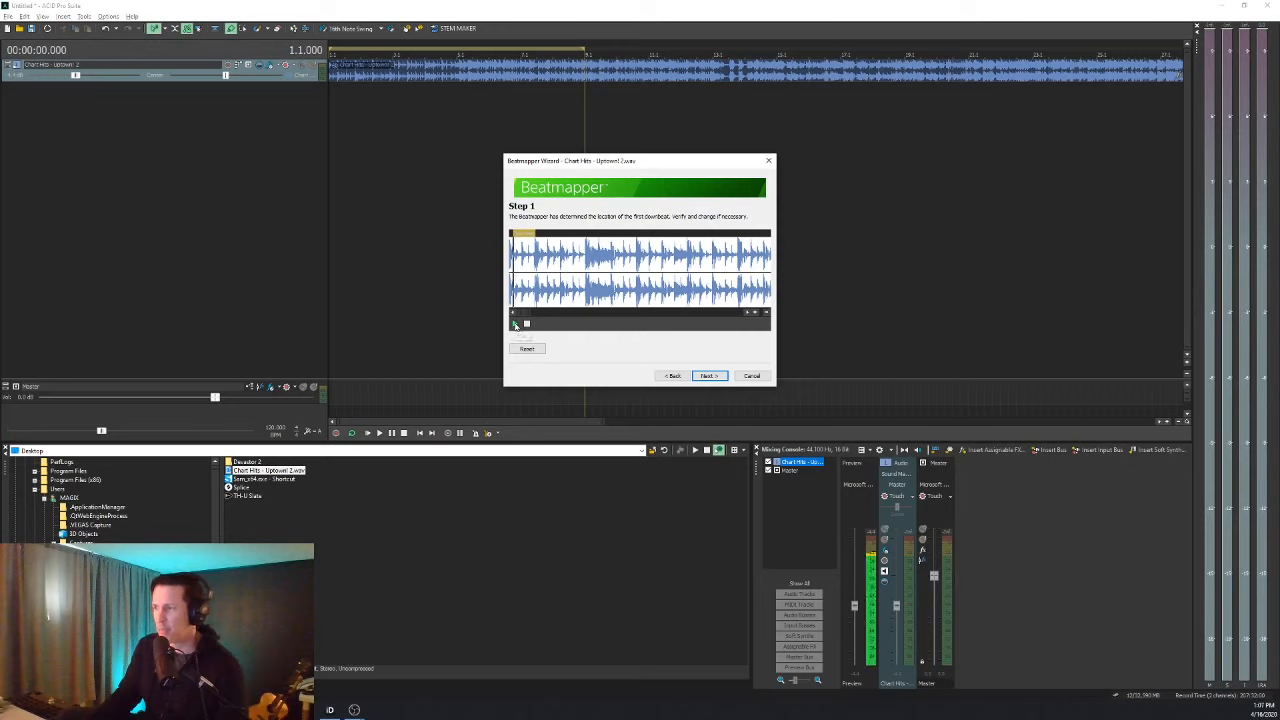
{"action": "left_click", "coordinate": [527, 325]}
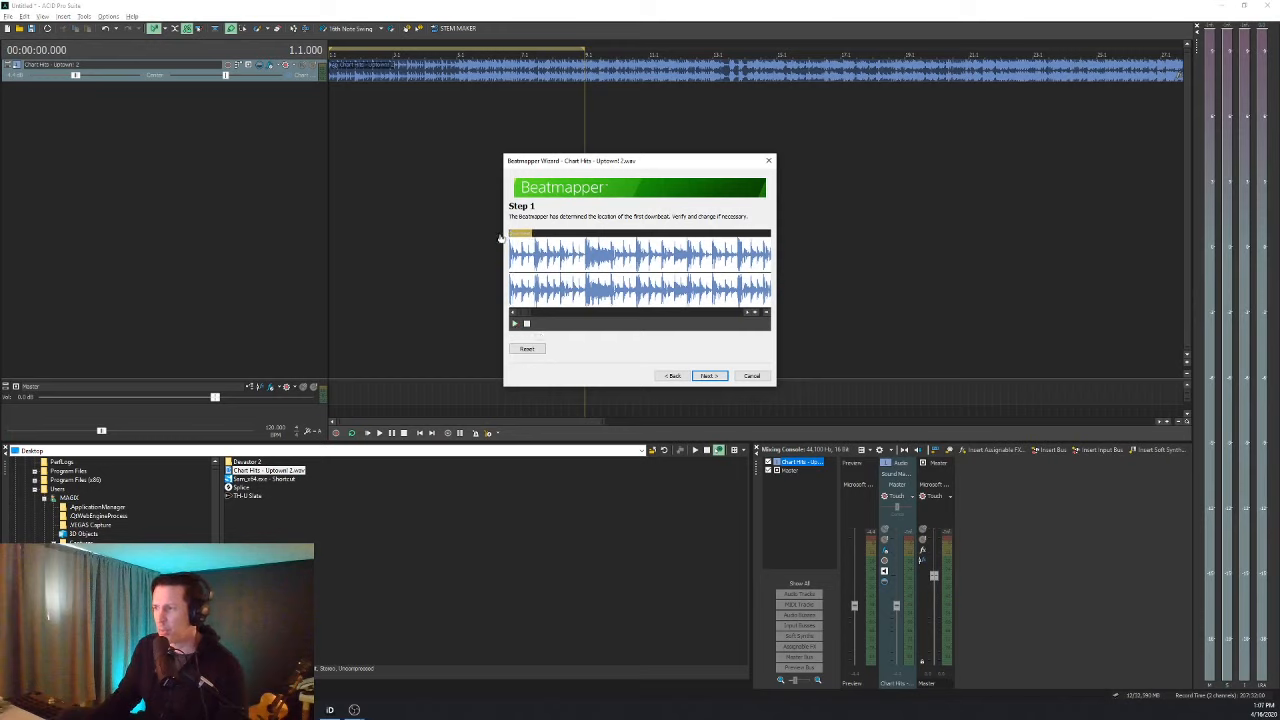
{"action": "left_click", "coordinate": [515, 324]}
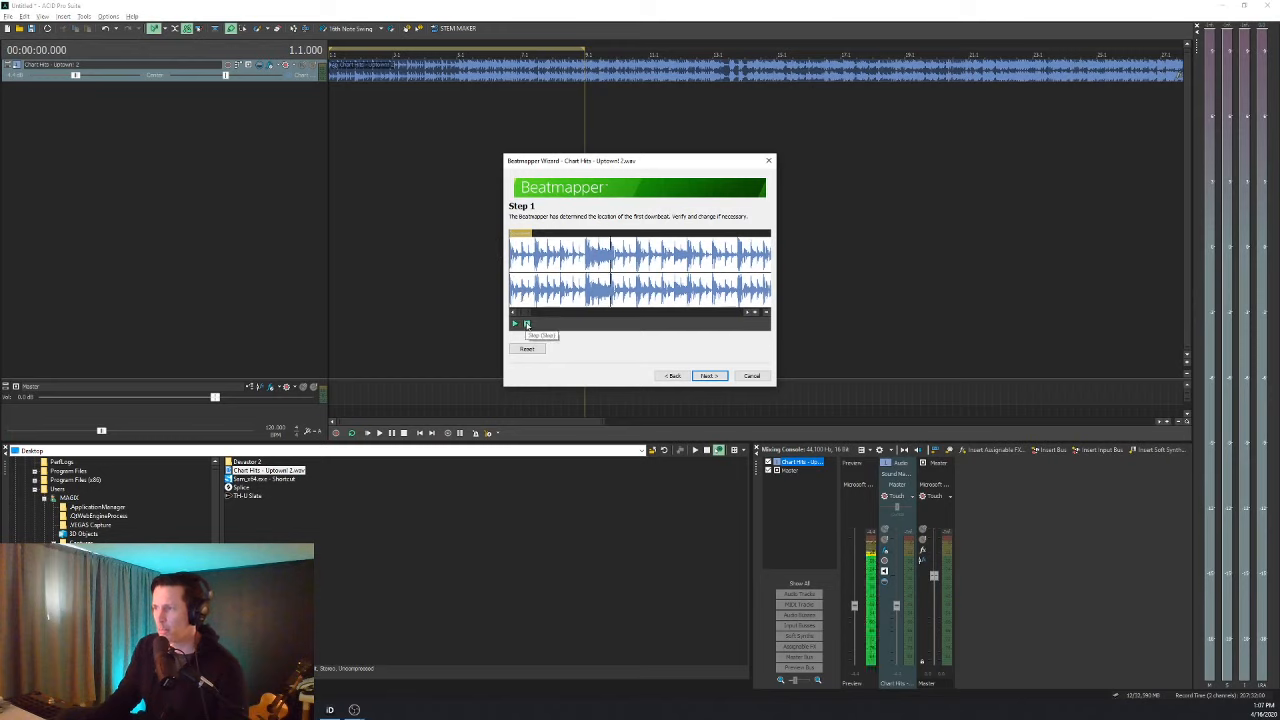
{"action": "left_click", "coordinate": [527, 325]}
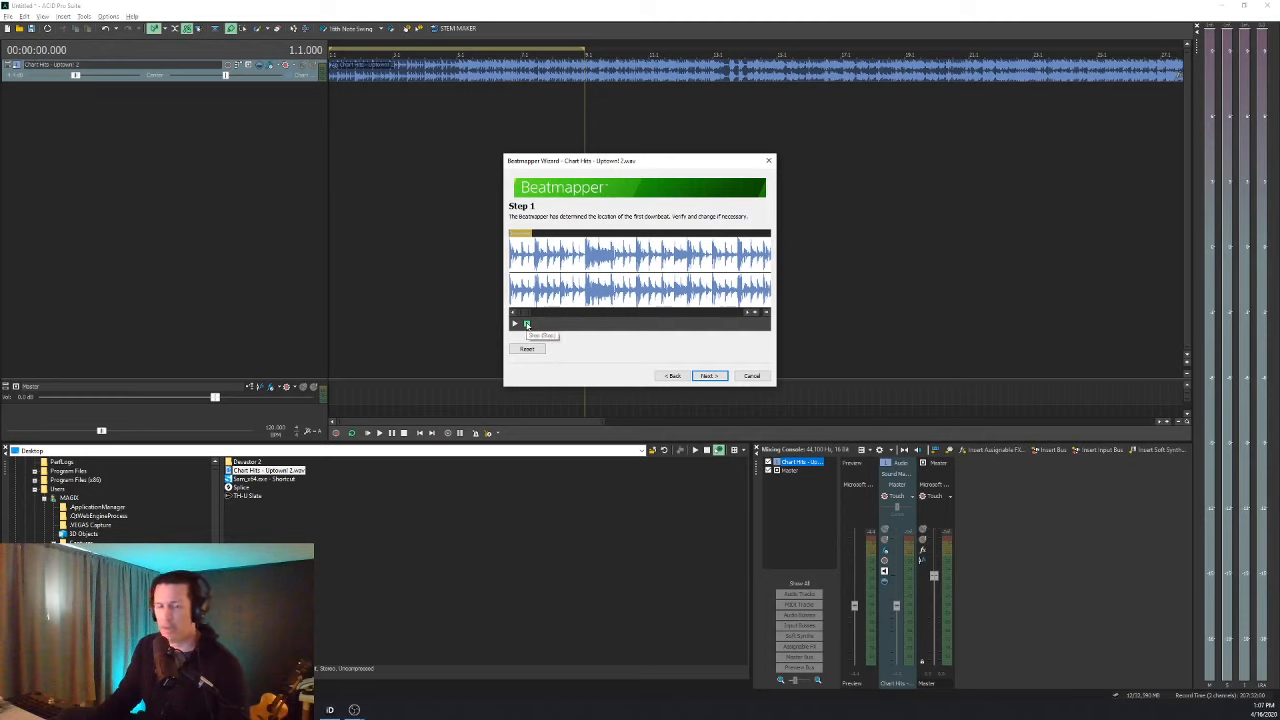
{"action": "left_click", "coordinate": [707, 376]}
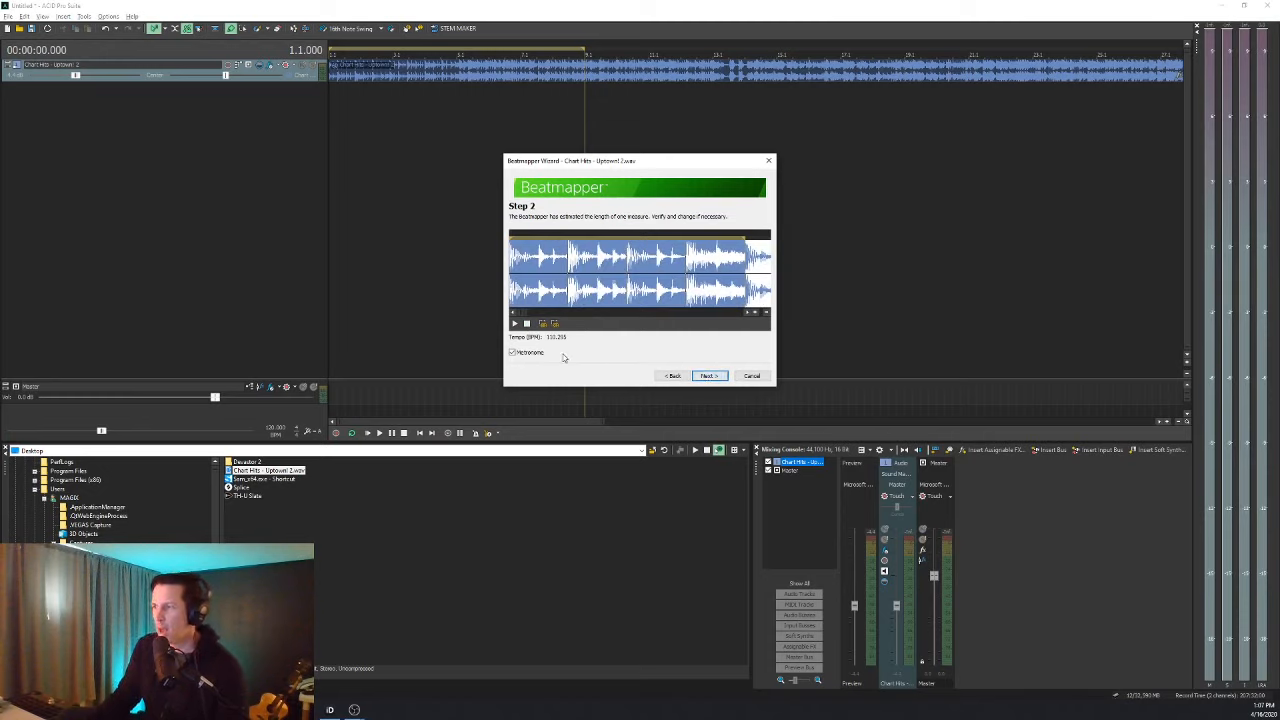
Audition the estimated one-measure selection against the metronome in the Beatmapper Wizard.
{"action": "left_click", "coordinate": [516, 326]}
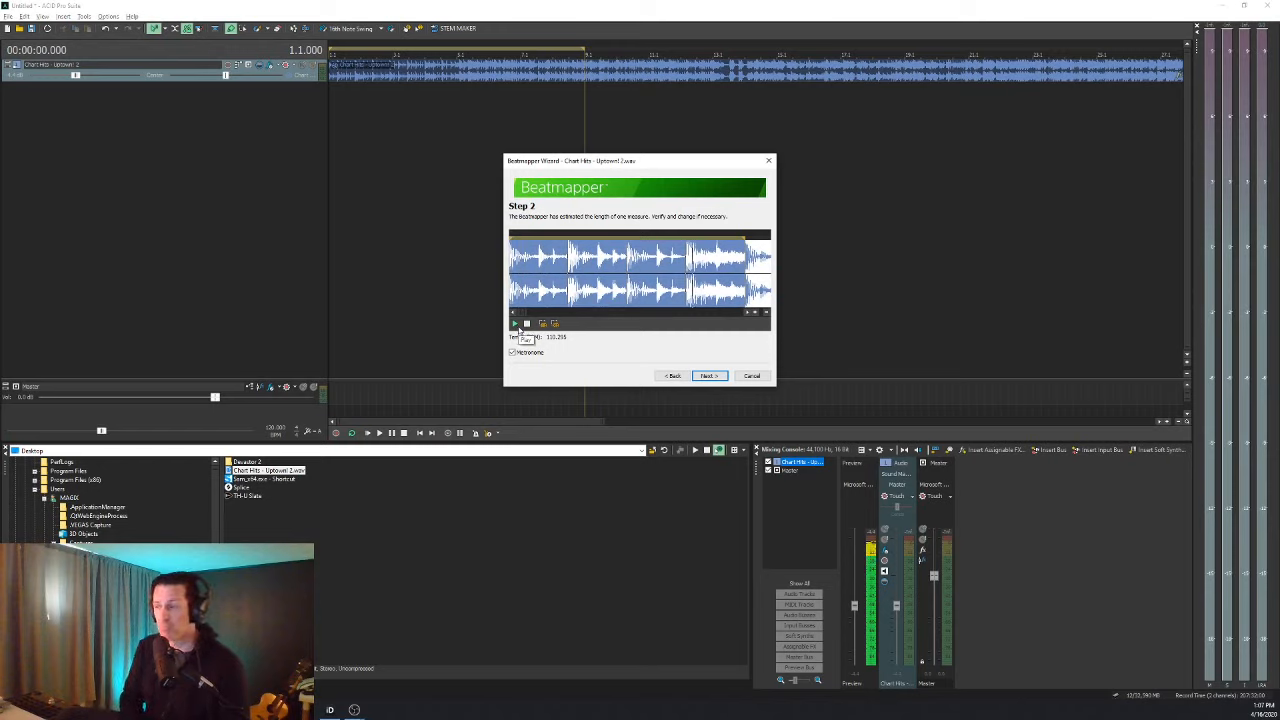
{"action": "left_click", "coordinate": [527, 324]}
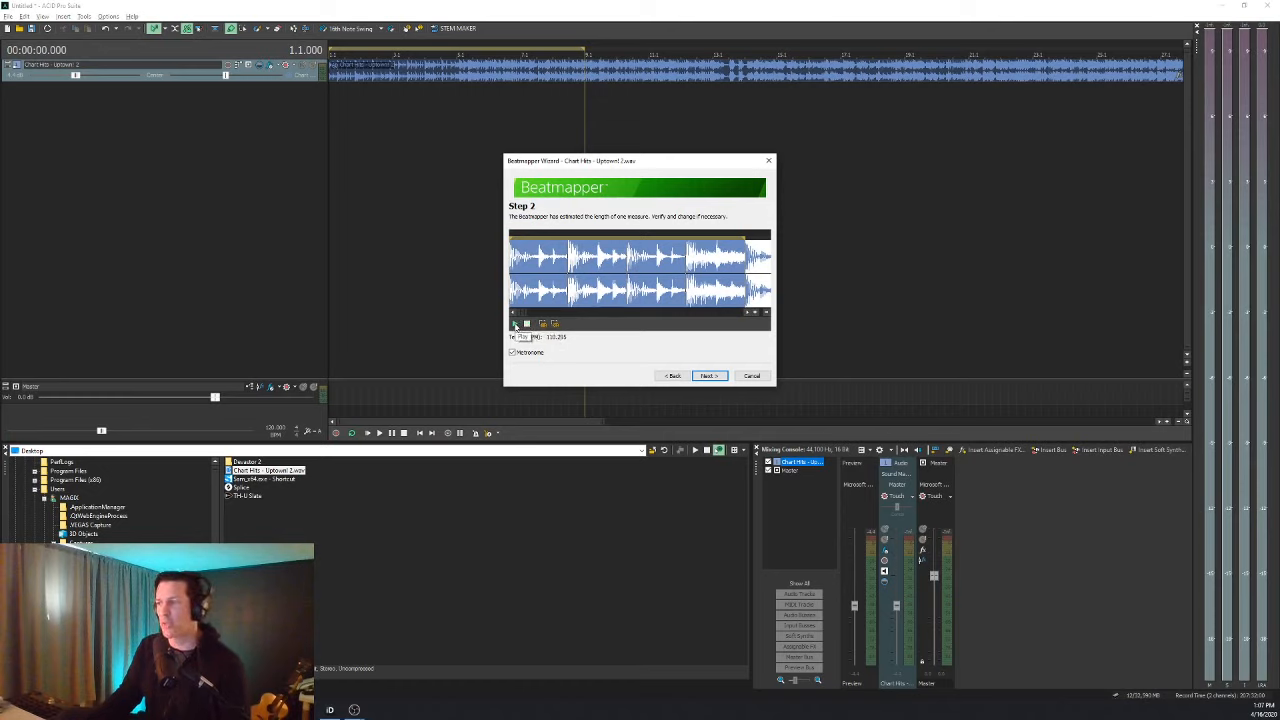
{"action": "left_click", "coordinate": [515, 327]}
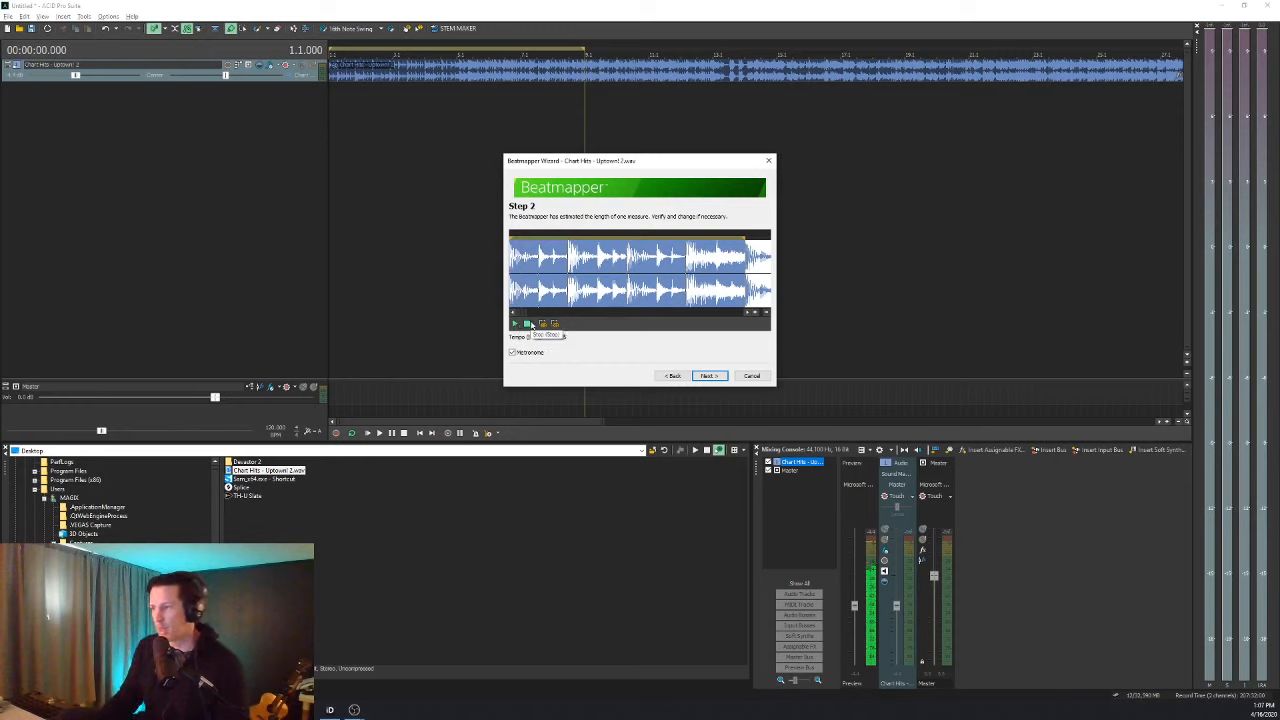
{"action": "left_click", "coordinate": [529, 327]}
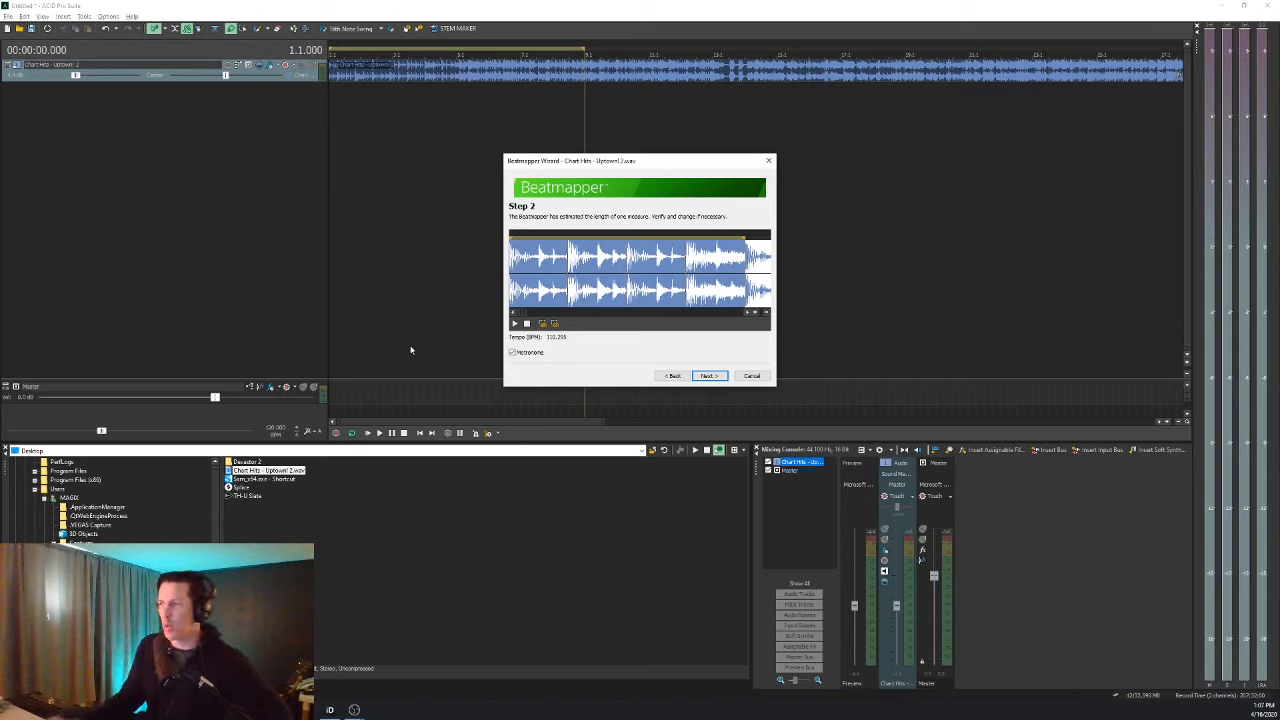
Accept the measure length and finish beatmapping with project tempo matching, pitch preservation and saving the Beatmapper information enabled.
{"action": "left_click", "coordinate": [721, 377]}
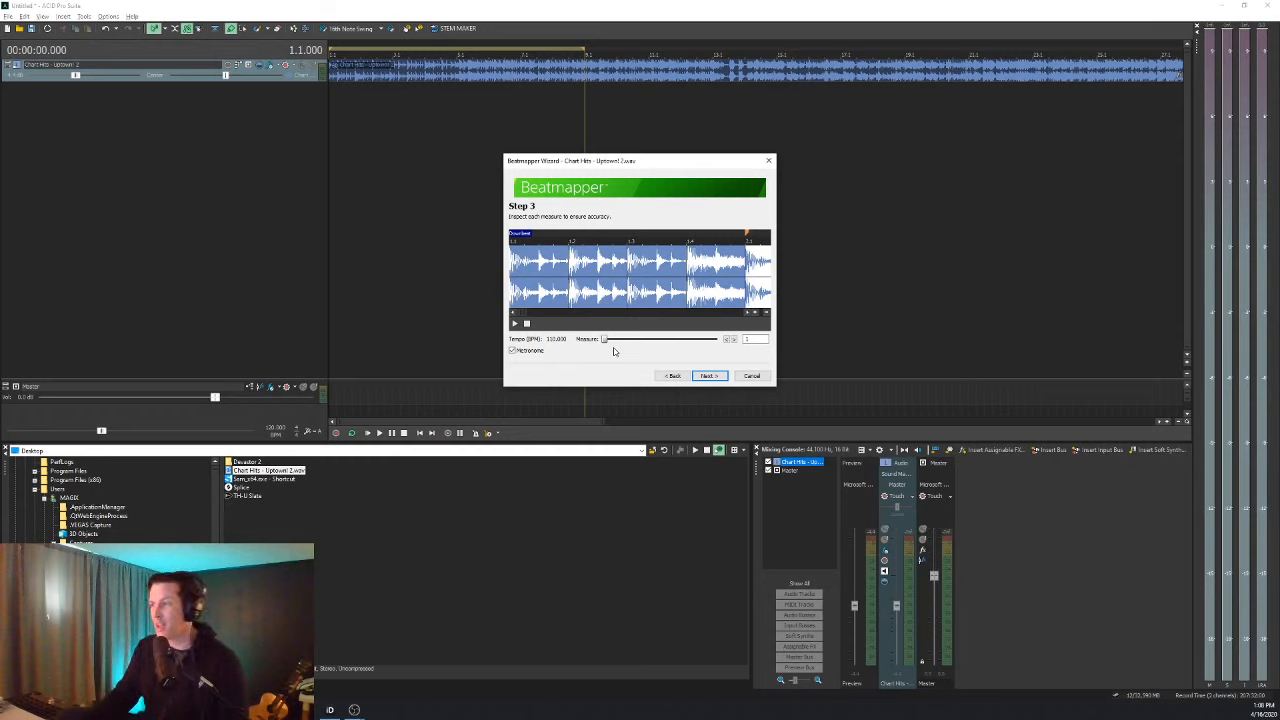
{"action": "left_click", "coordinate": [703, 377]}
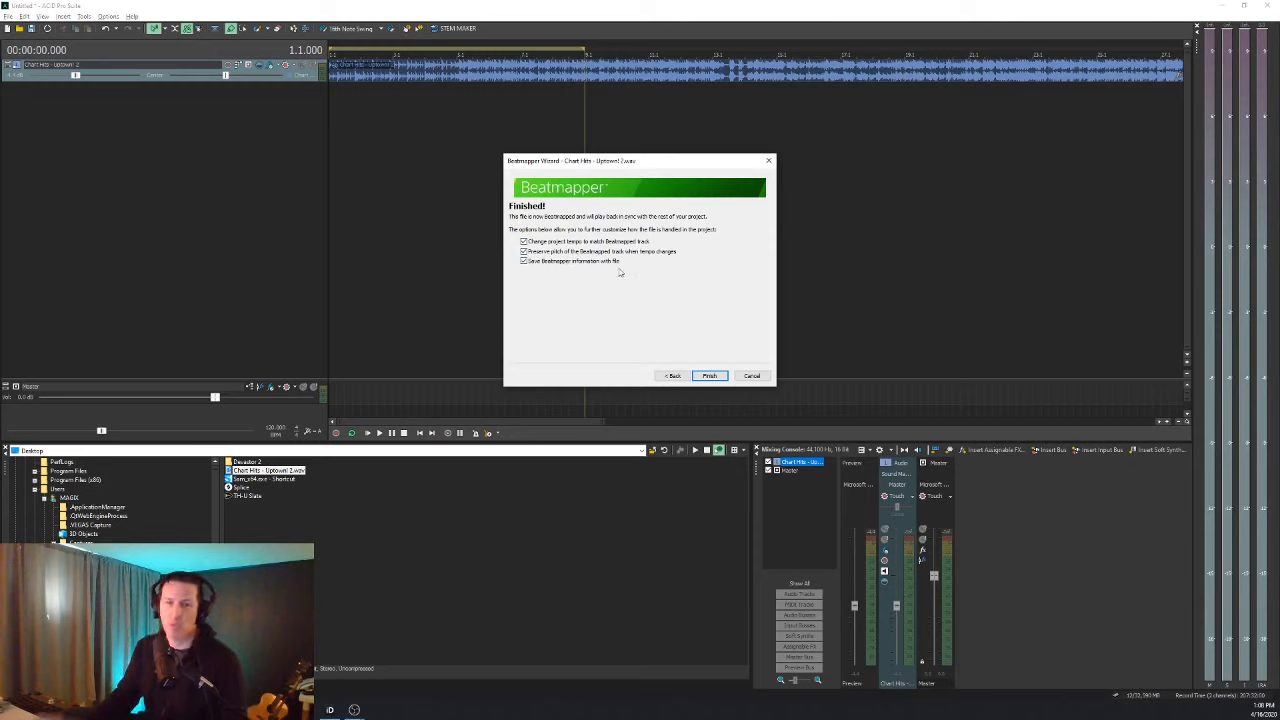
{"action": "left_click", "coordinate": [710, 376]}
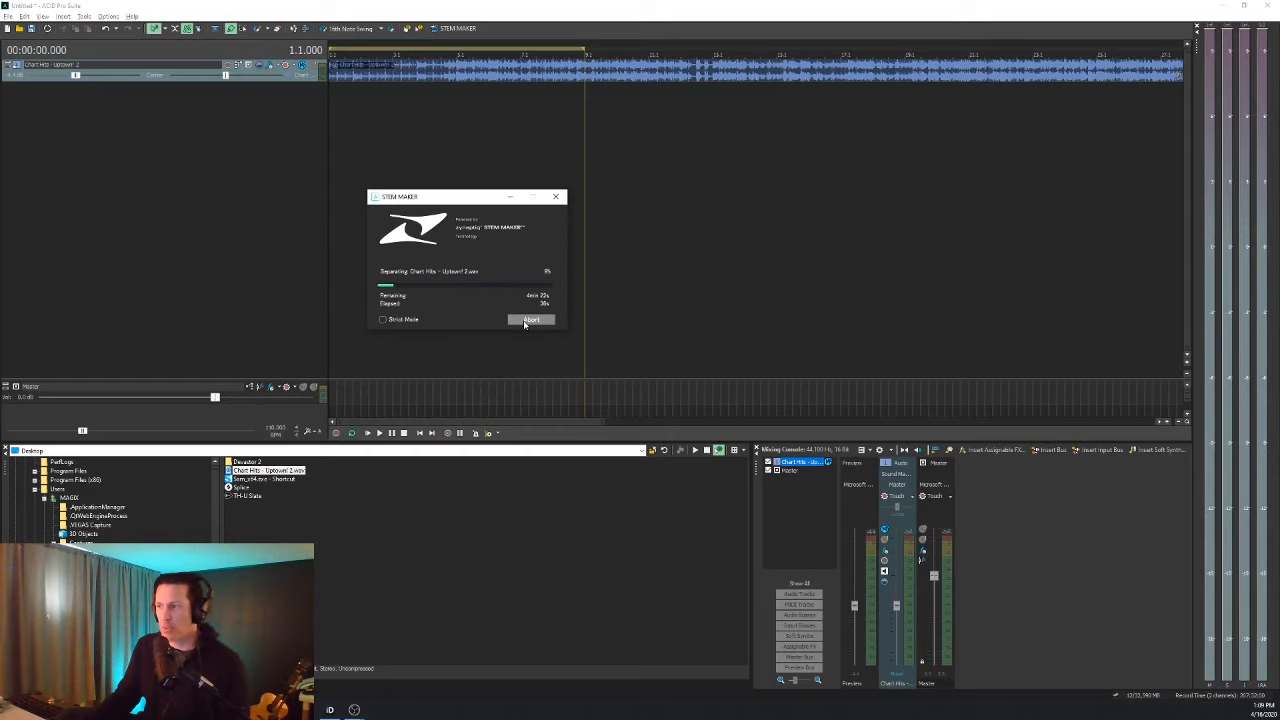
Abort the stem separation and open the recent project ACID WEBINAR - REMIX.acd without saving the untitled one.
{"action": "left_click", "coordinate": [529, 320]}
{"action": "left_click", "coordinate": [533, 320]}
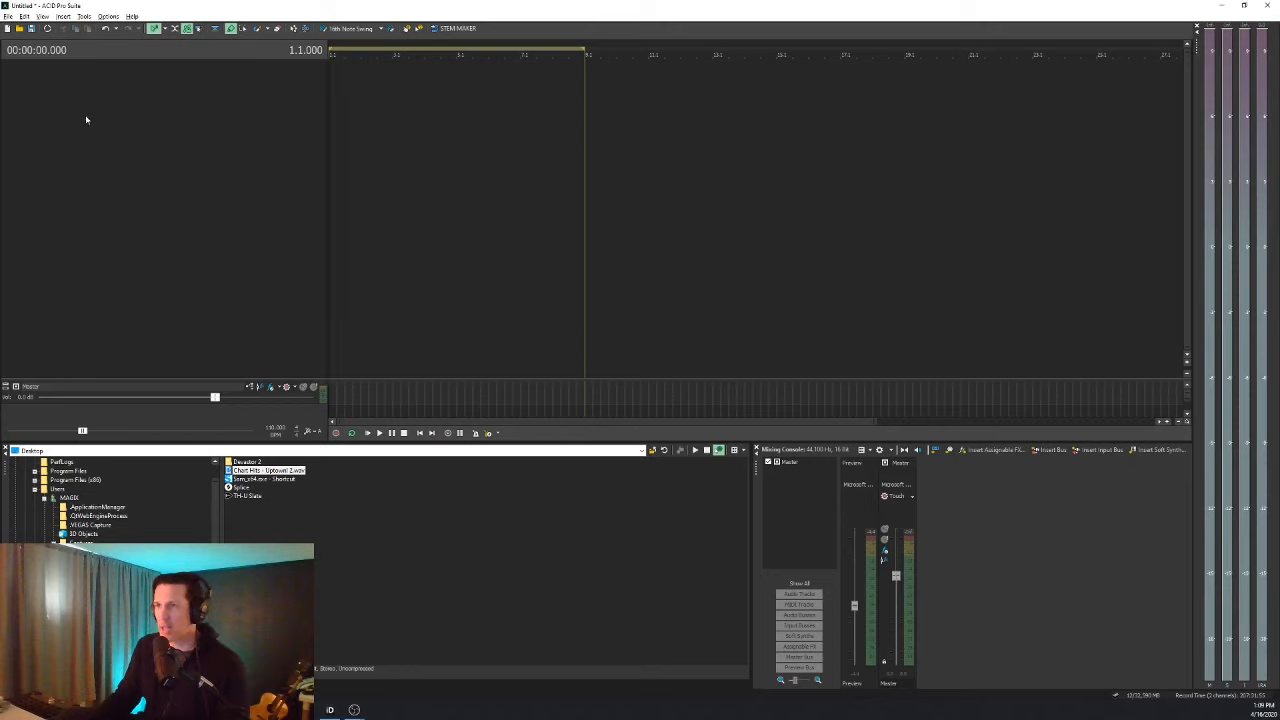
{"action": "left_click", "coordinate": [10, 18]}
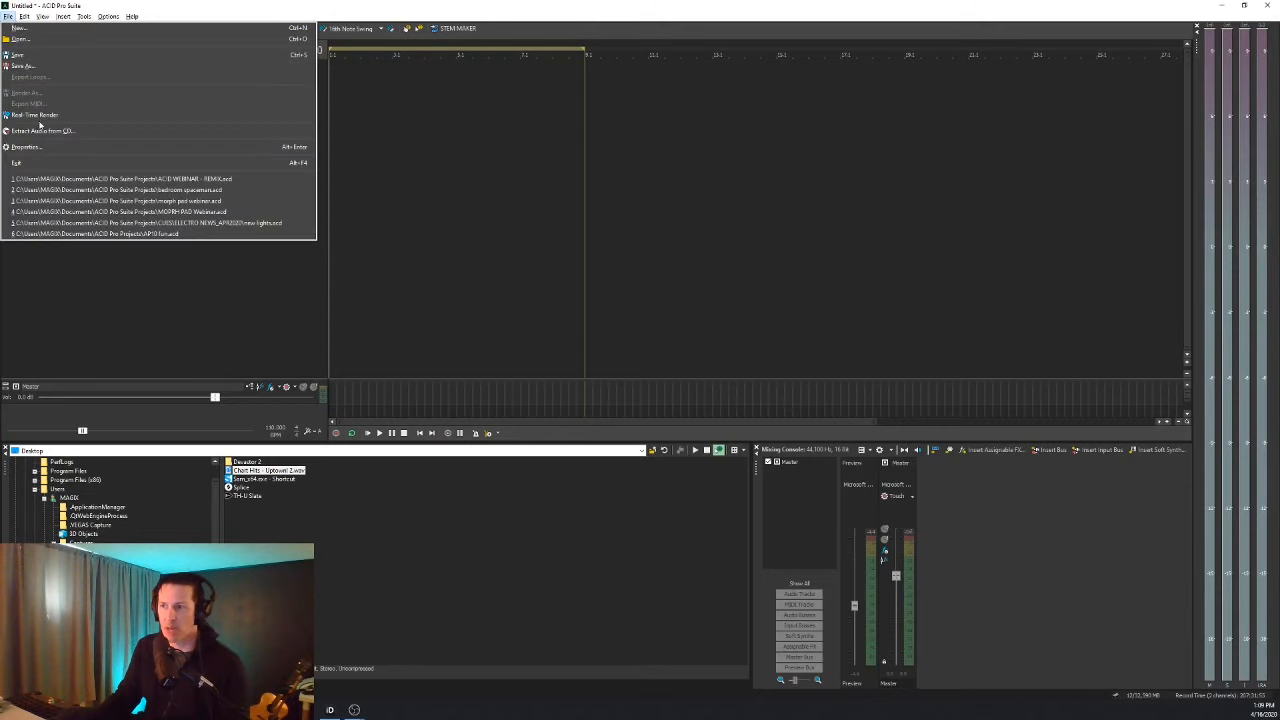
{"action": "left_click", "coordinate": [33, 180]}
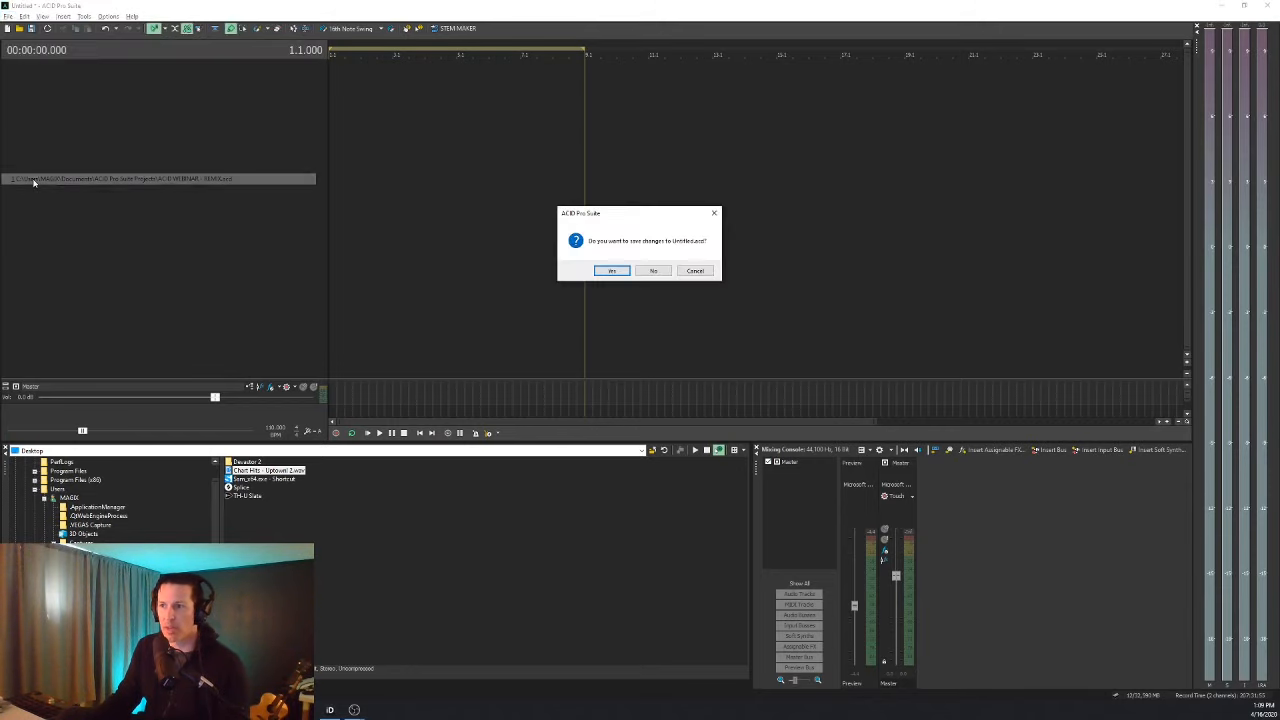
{"action": "left_click", "coordinate": [644, 272]}
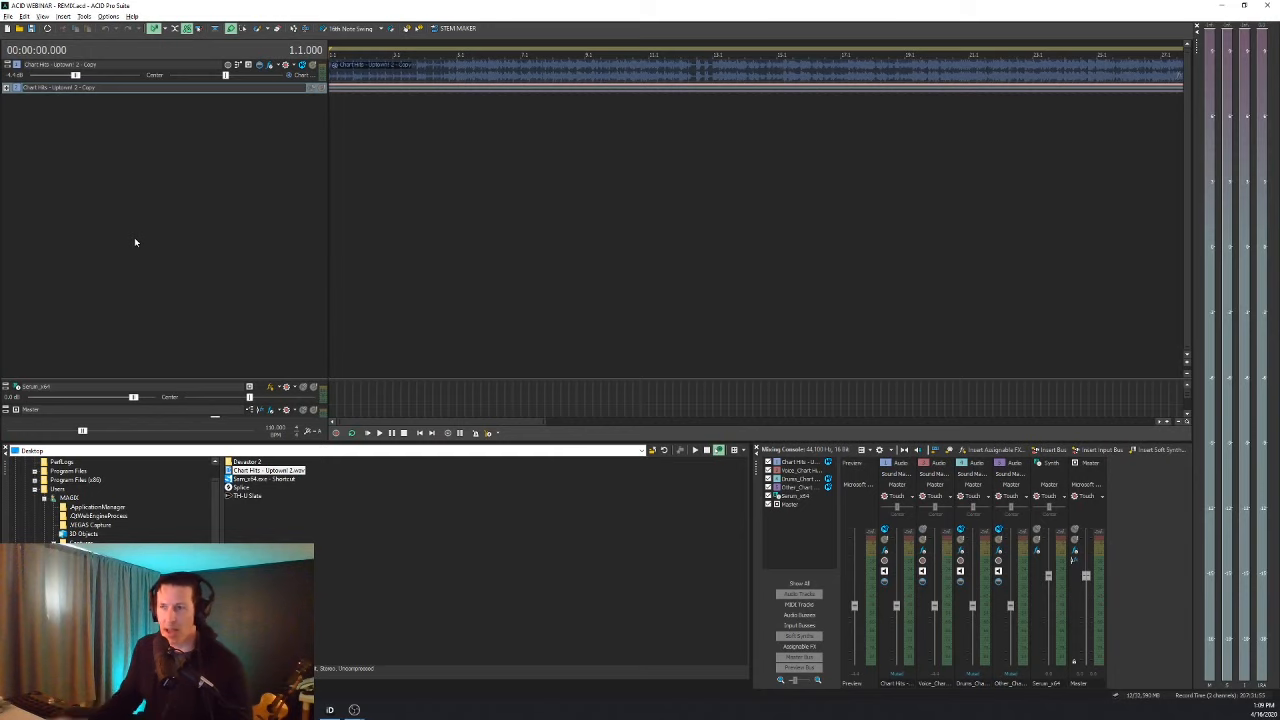
Increase the height of the original song track and expand the track folder holding the voice, drums and other stems.
{"action": "left_click_drag", "start_coordinate": [45, 83], "coordinate": [43, 131]}
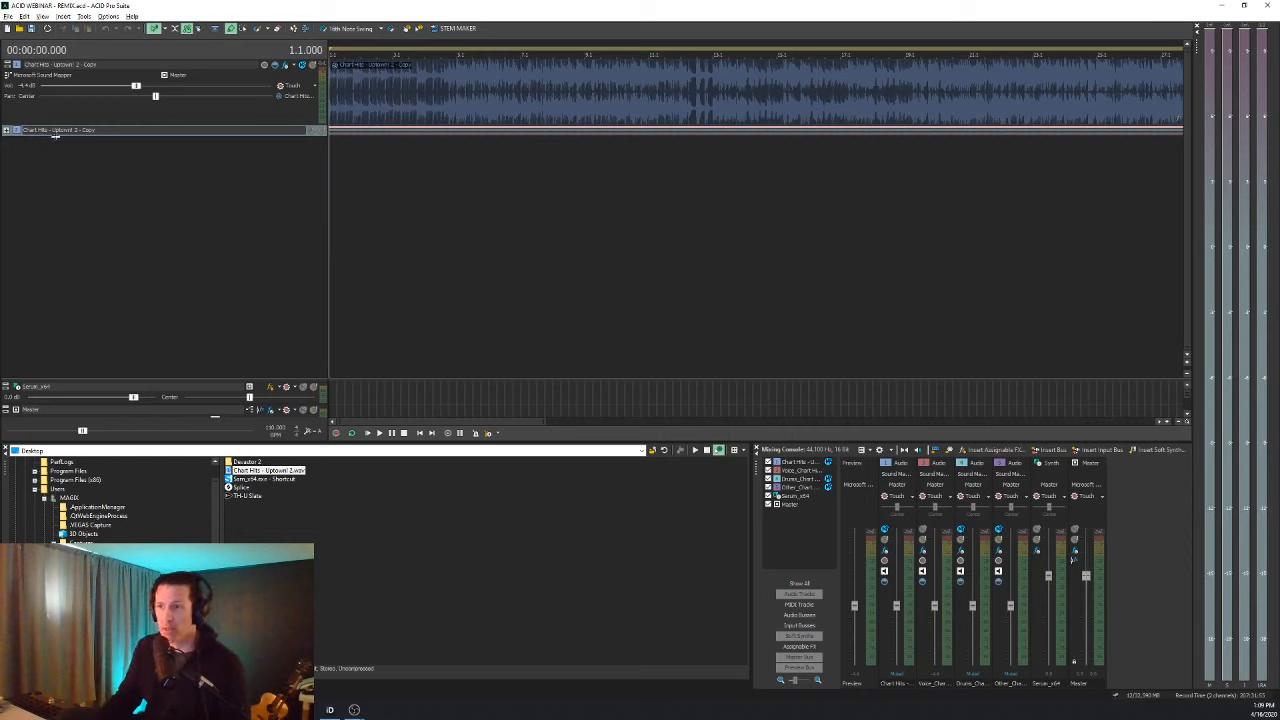
{"action": "left_click", "coordinate": [6, 131]}
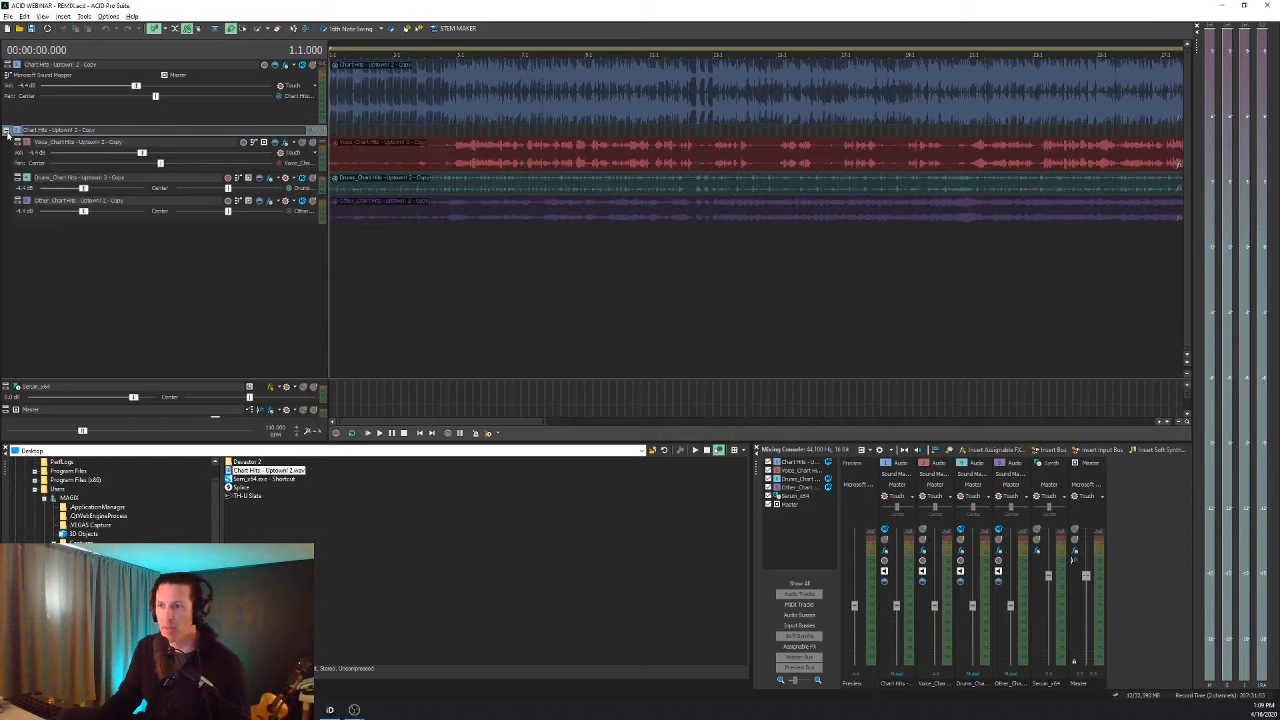
{"action": "left_click", "coordinate": [6, 131]}
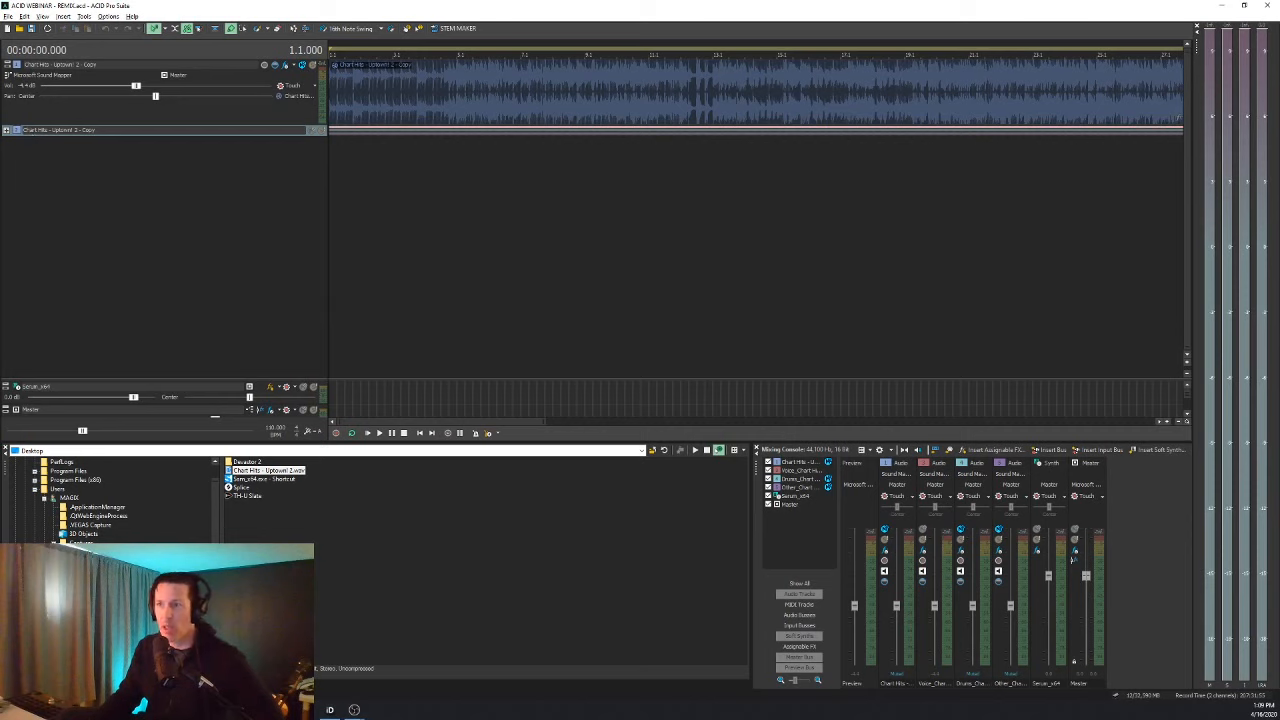
{"action": "left_click", "coordinate": [6, 130]}
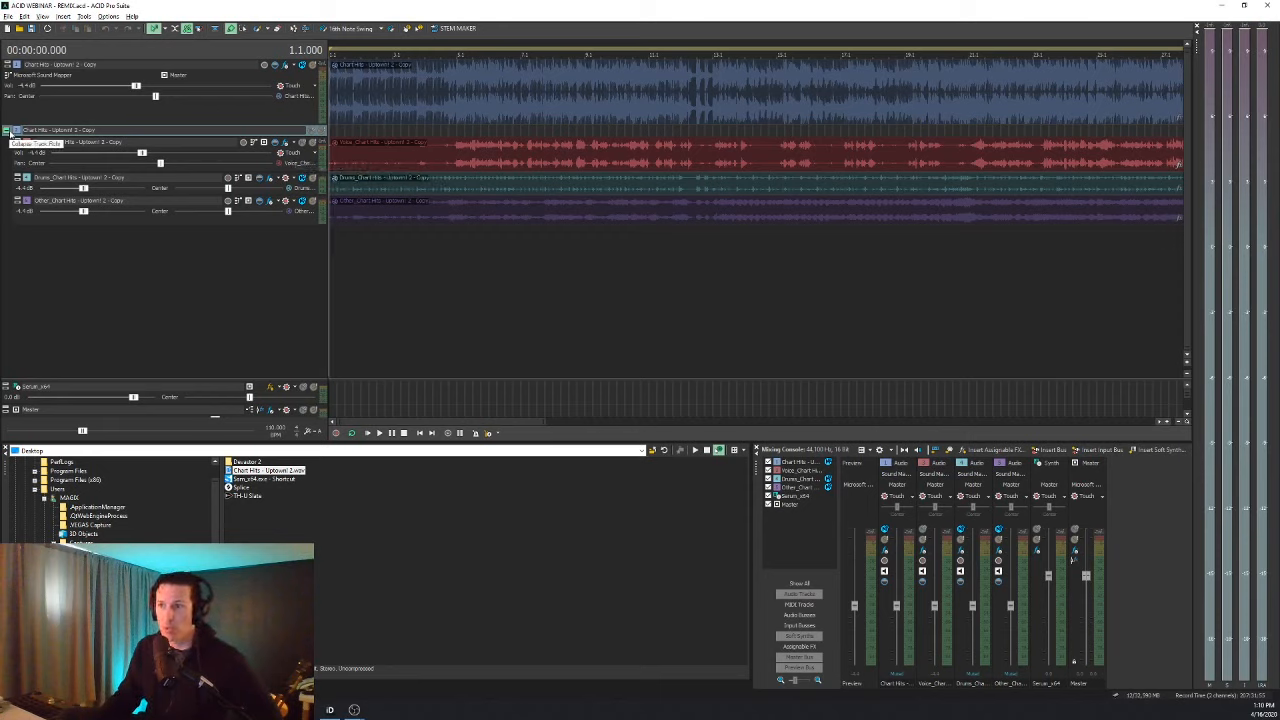
{"action": "left_click", "coordinate": [6, 131]}
{"action": "left_click", "coordinate": [6, 131]}
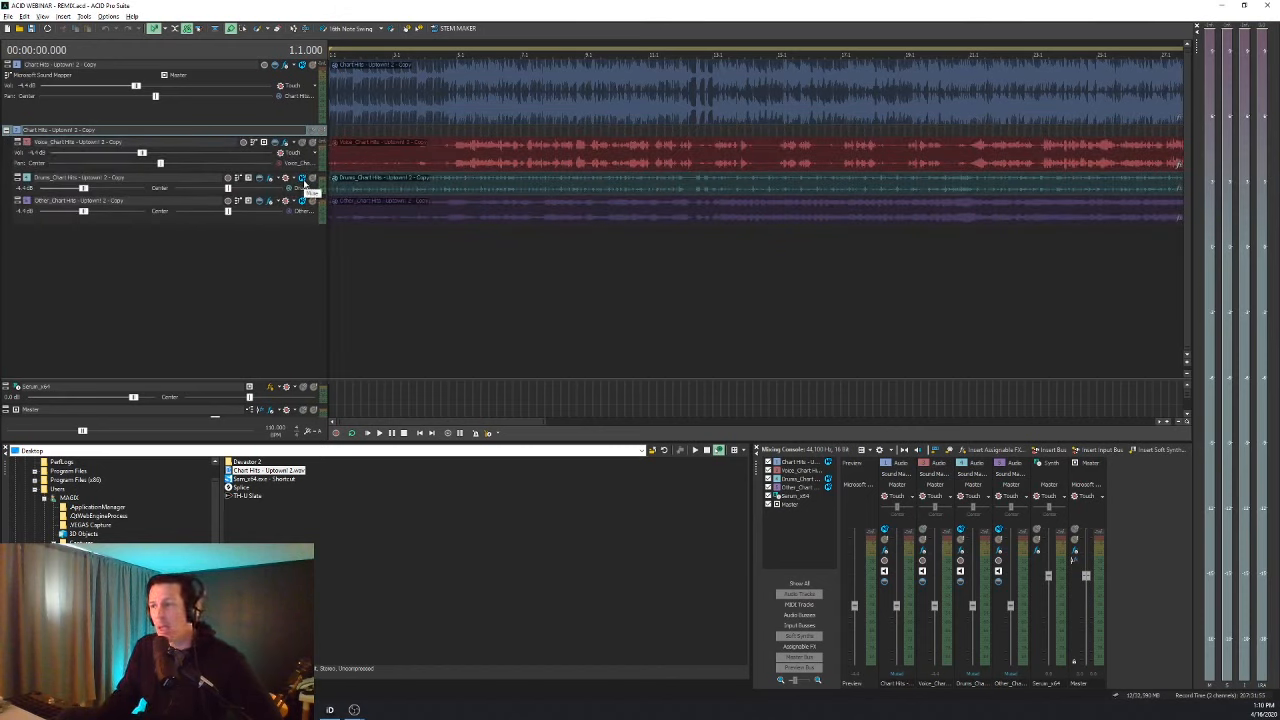
Unmute the Drums and Other stem tracks and play the three stems together from the start.
{"action": "left_click", "coordinate": [304, 180]}
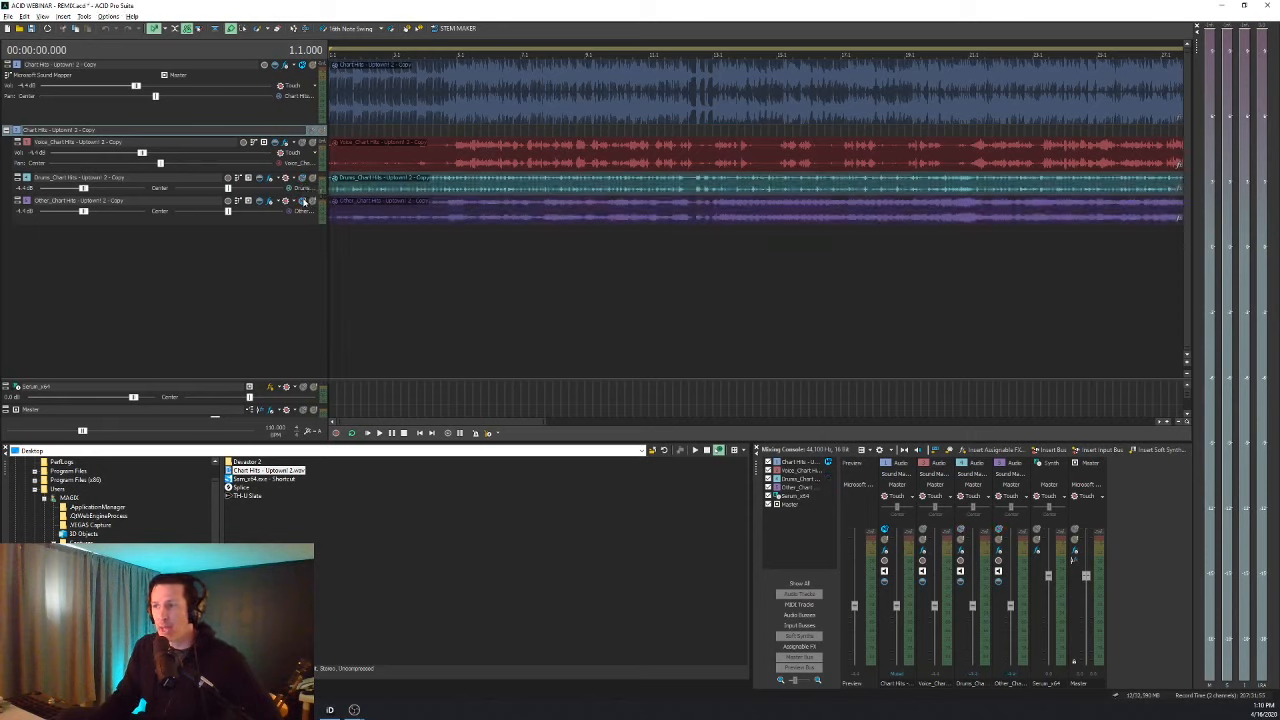
{"action": "left_click", "coordinate": [304, 201]}
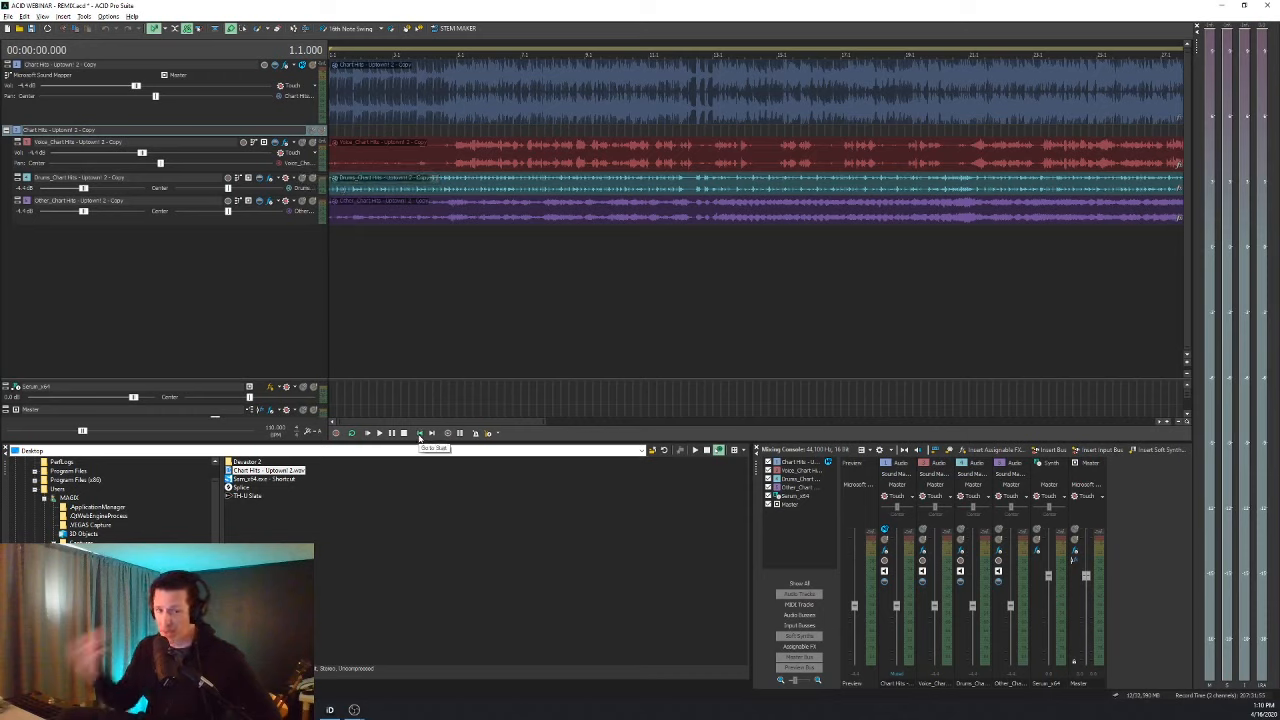
{"action": "left_click", "coordinate": [376, 437]}
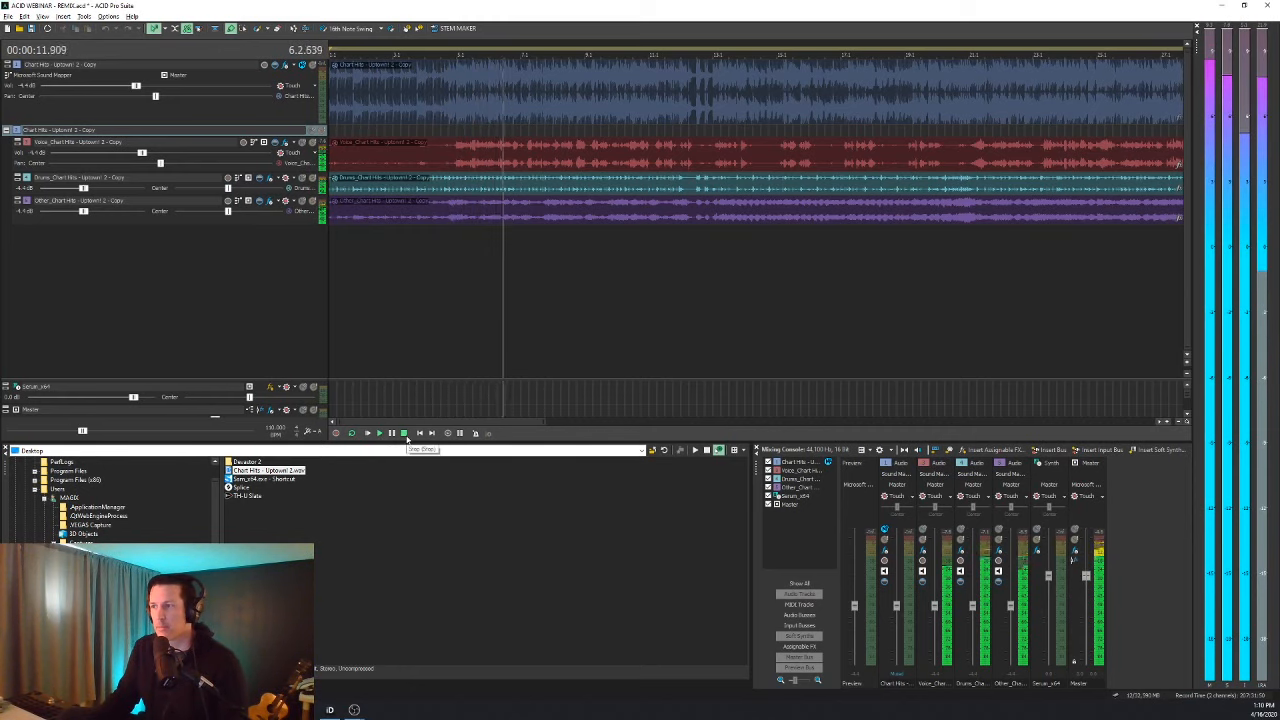
{"action": "left_click", "coordinate": [404, 433]}
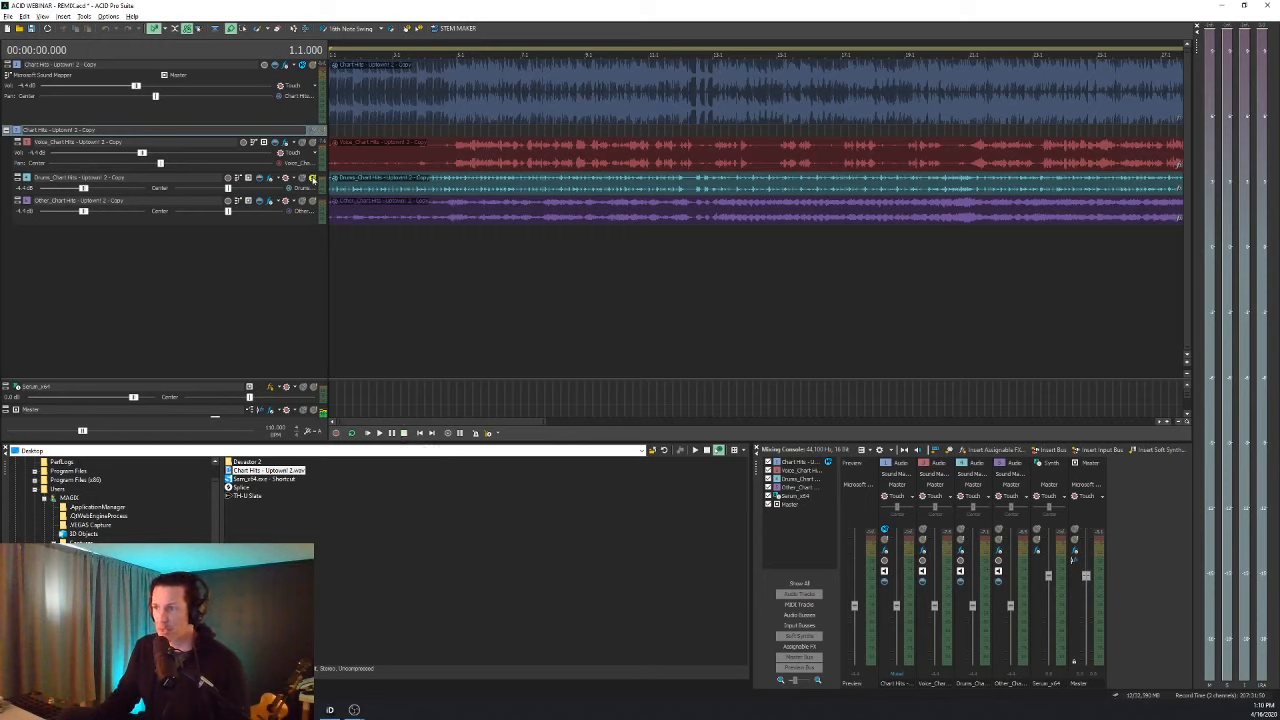
Solo the drums stem and audition it on its own from the start of the project.
{"action": "left_click", "coordinate": [312, 177]}
{"action": "left_click", "coordinate": [380, 434]}
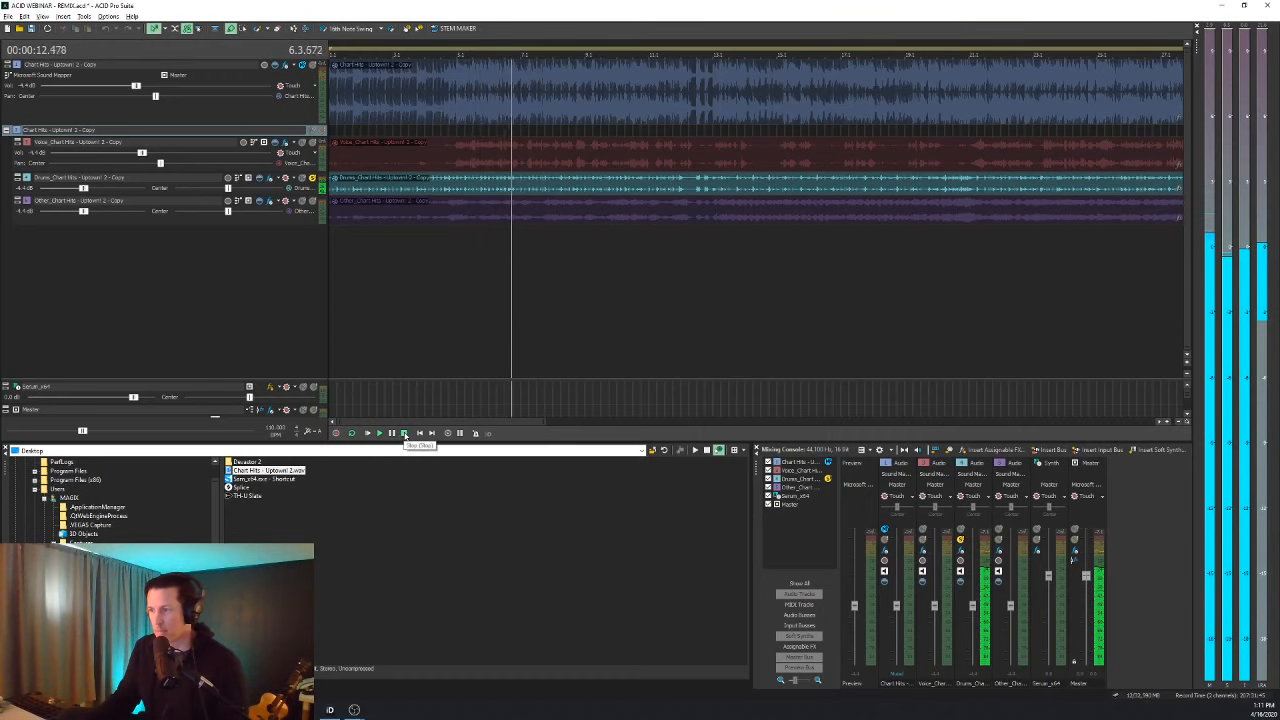
{"action": "left_click", "coordinate": [403, 433]}
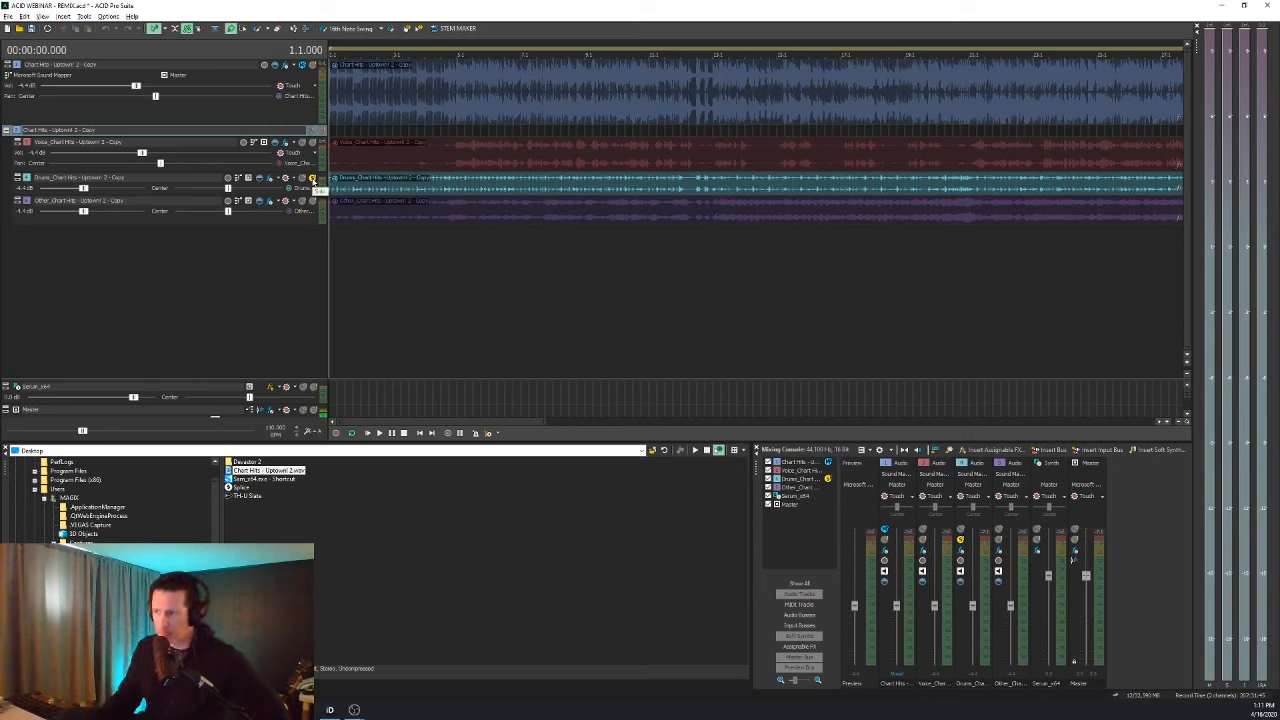
Solo the voice stem instead of the drums and audition it from the start, then from just before the main vocals begin.
{"action": "left_click", "coordinate": [312, 178]}
{"action": "left_click", "coordinate": [313, 143]}
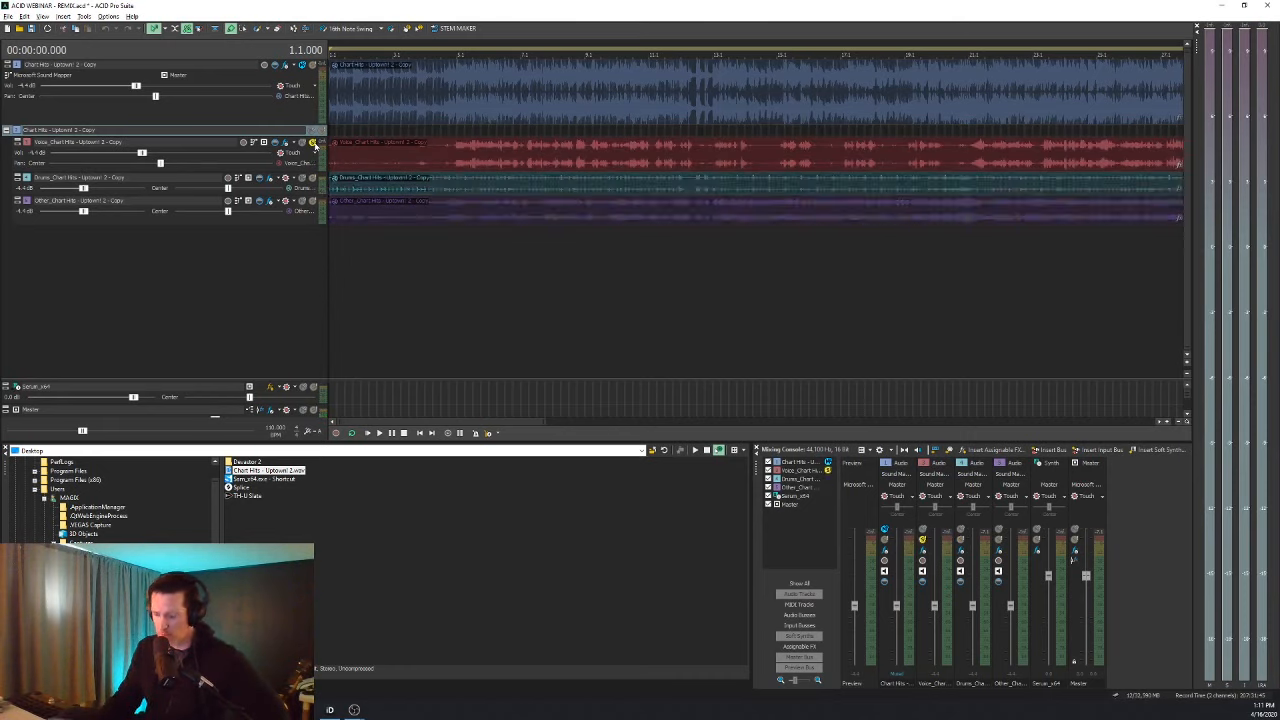
{"action": "key", "text": "space"}
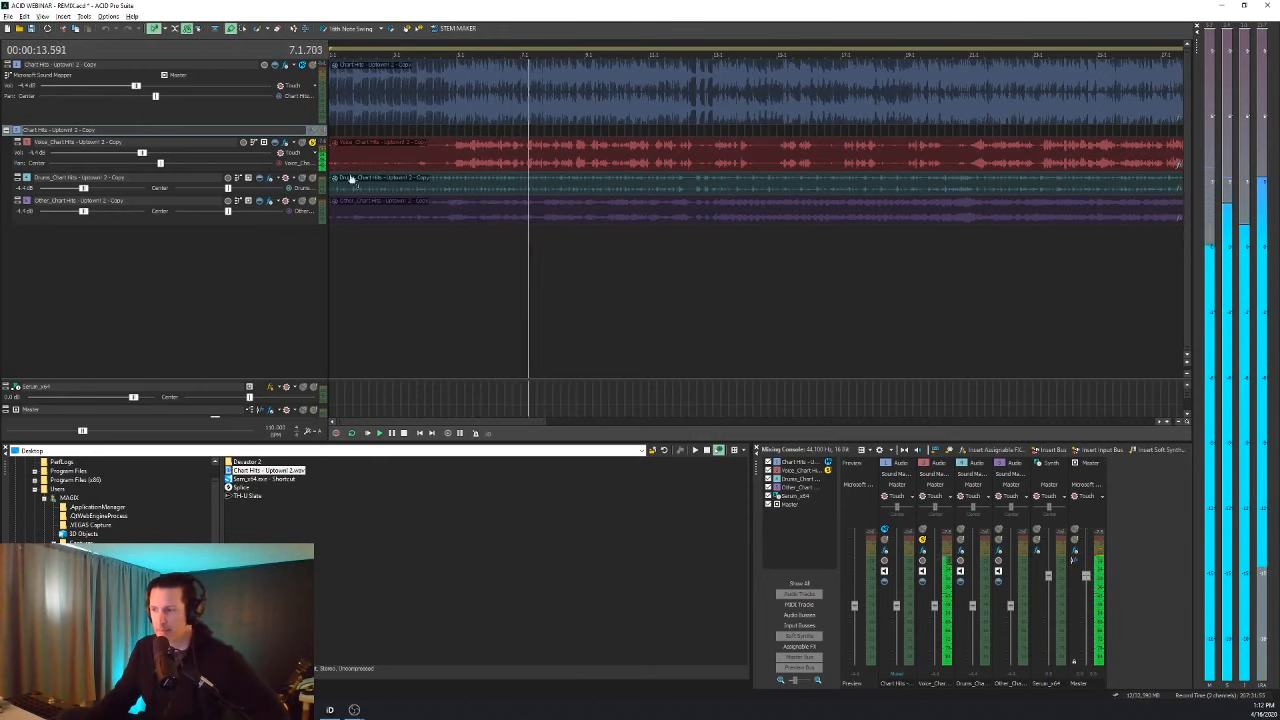
{"action": "left_click", "coordinate": [404, 433]}
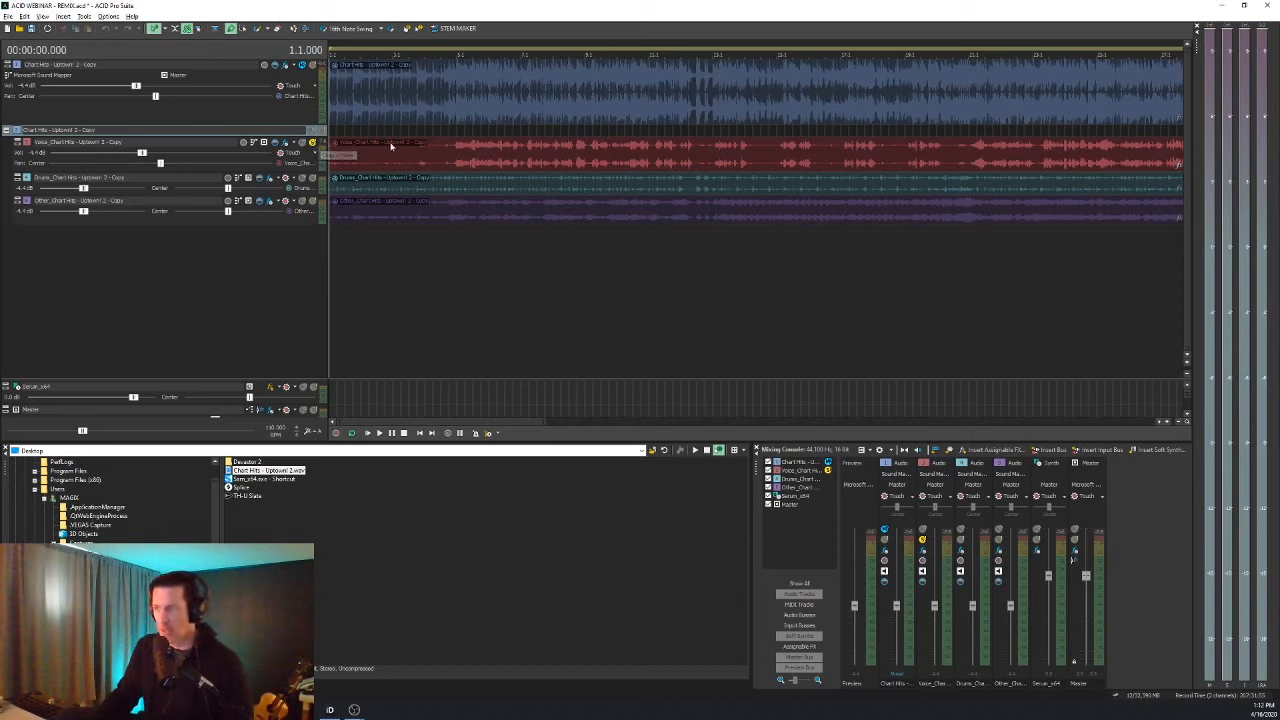
{"action": "left_click", "coordinate": [448, 155]}
{"action": "key", "text": "space"}
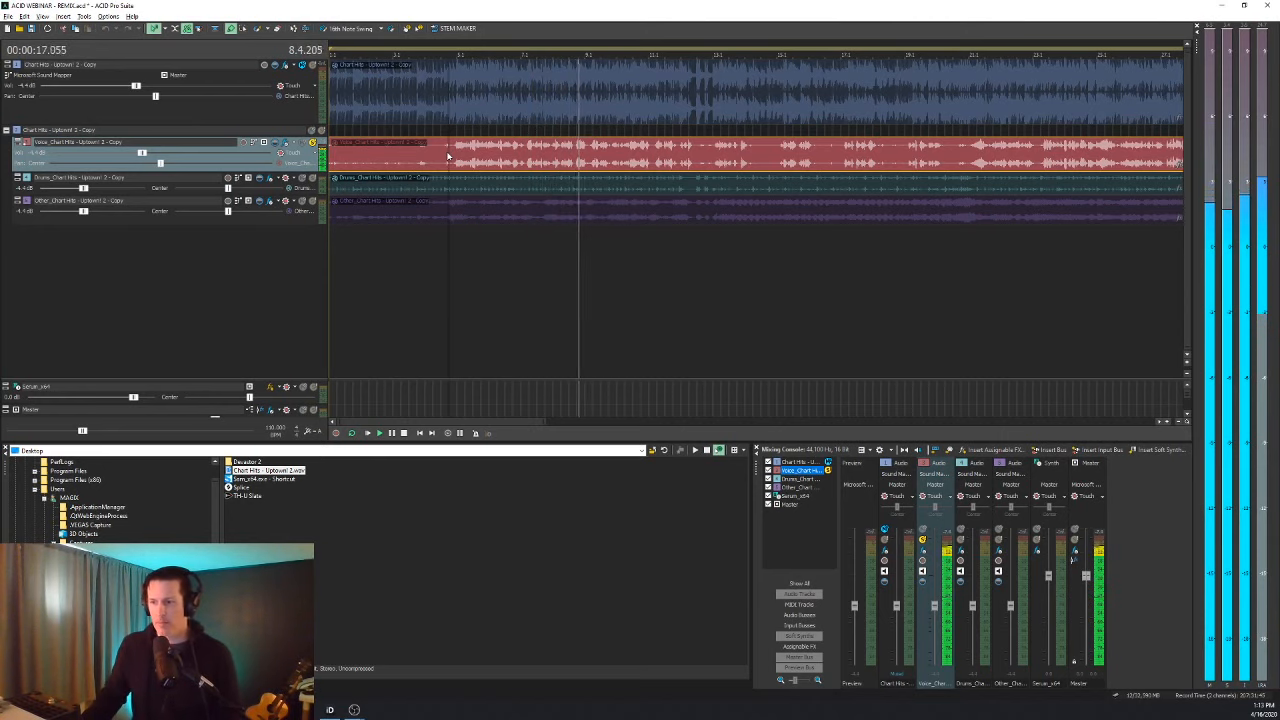
{"action": "key", "text": "space"}
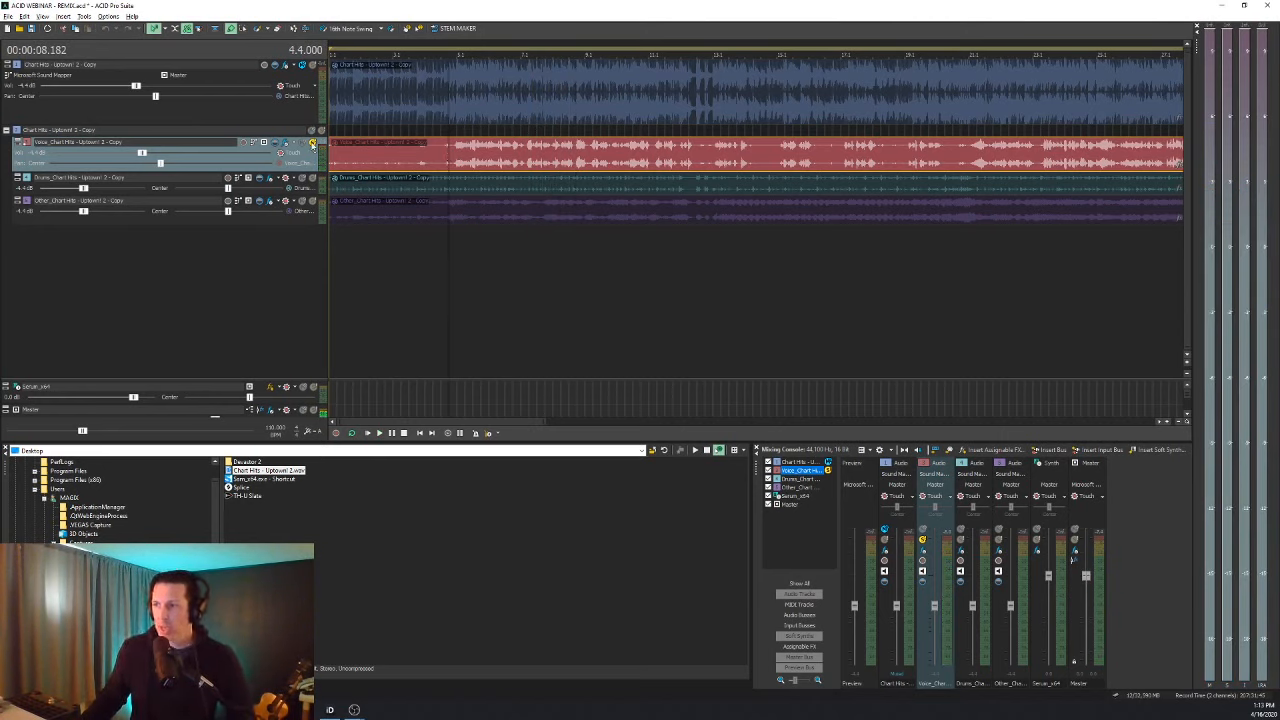
Solo the Other stem instead of the voice, then release the solo during playback to compare it with all three stems.
{"action": "left_click", "coordinate": [312, 143]}
{"action": "left_click", "coordinate": [312, 201]}
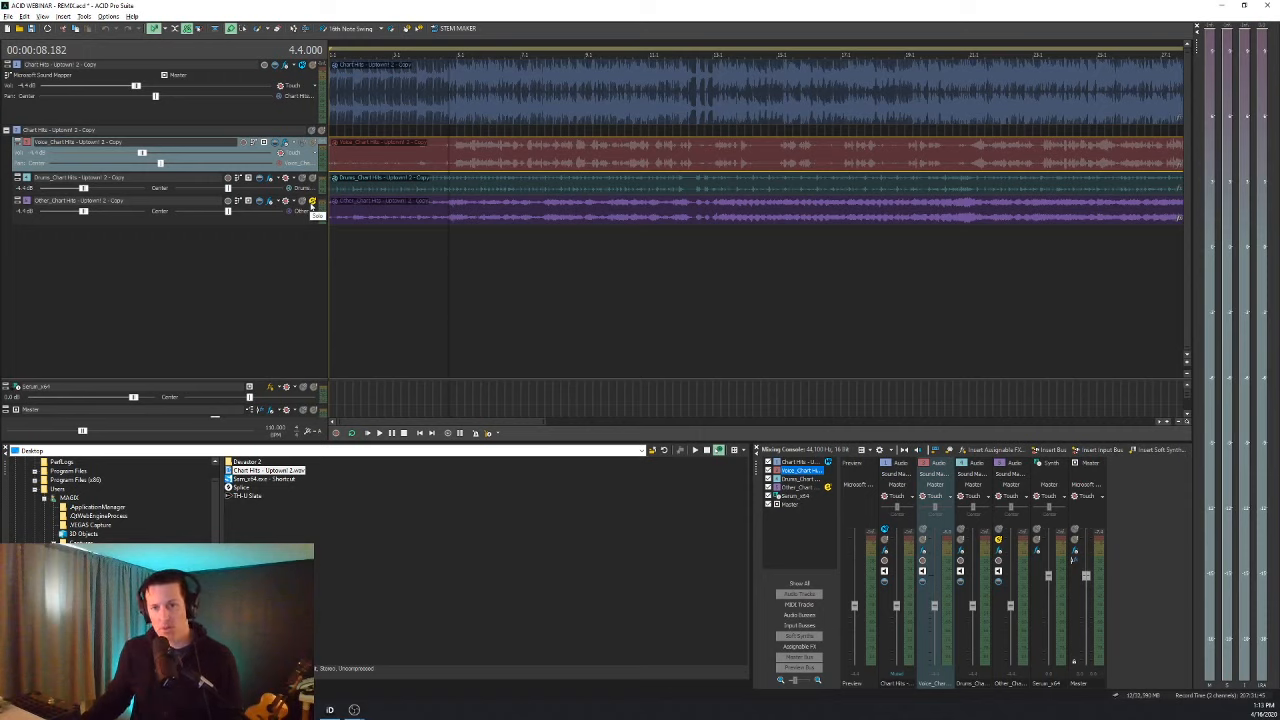
{"action": "key", "text": "space"}
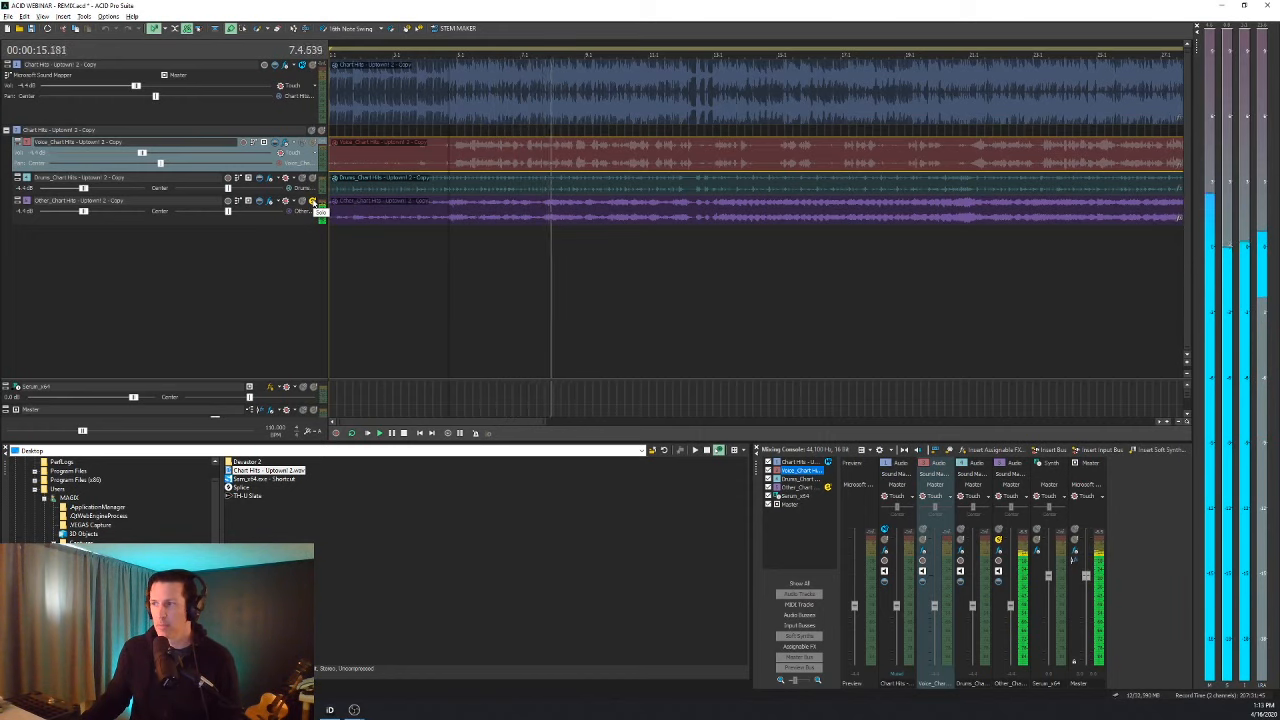
{"action": "left_click", "coordinate": [313, 202]}
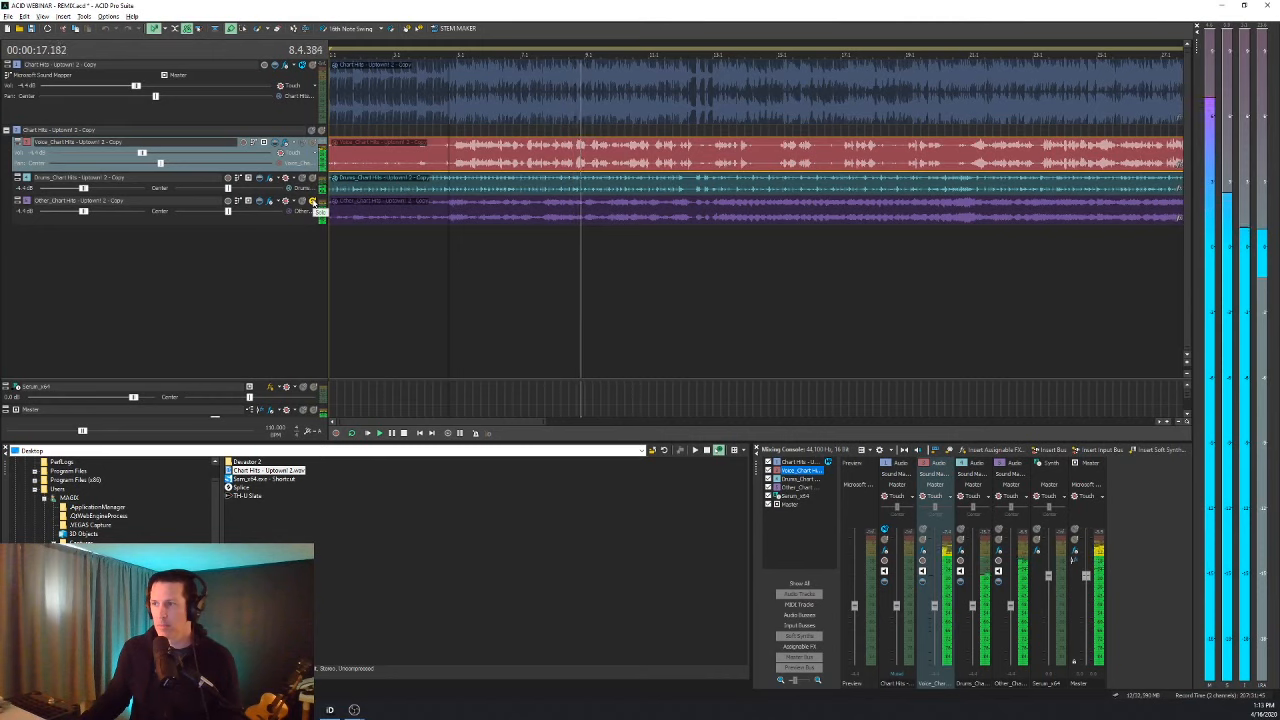
{"action": "key", "text": "space"}
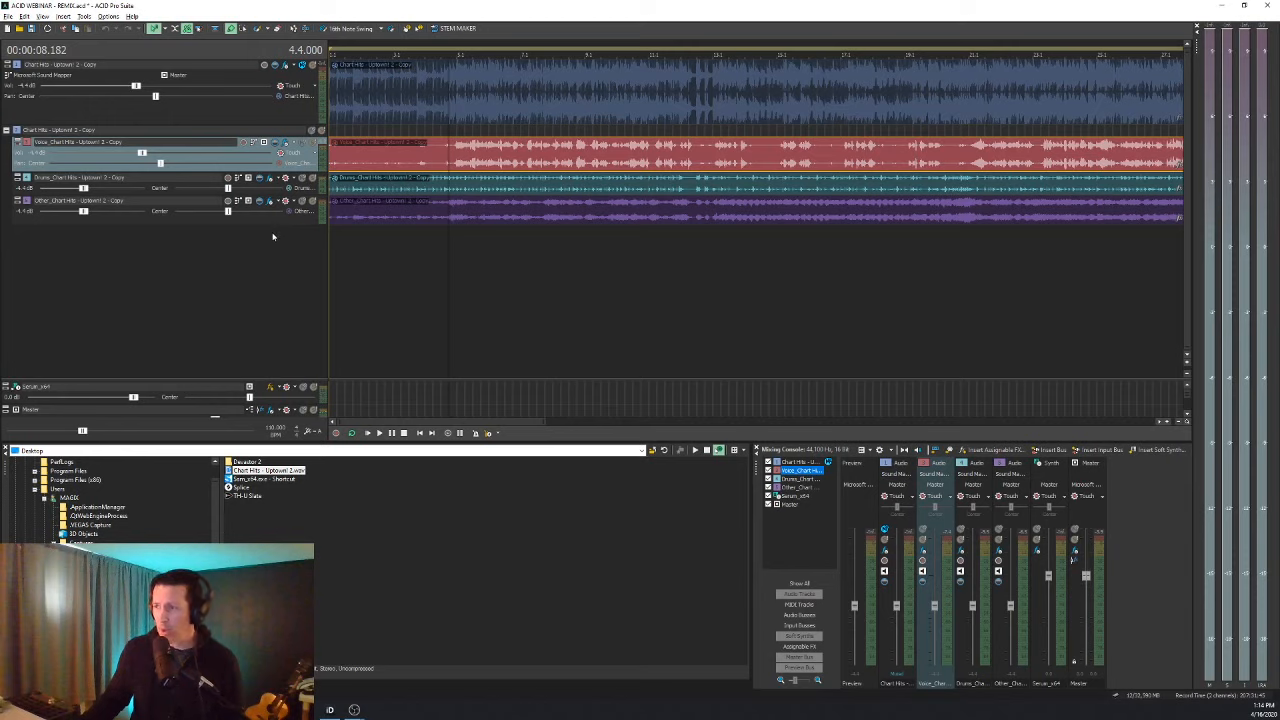
Mute the Drums and Other stem tracks so only the voice plays, and return the cursor to the project start.
{"action": "left_click", "coordinate": [303, 178]}
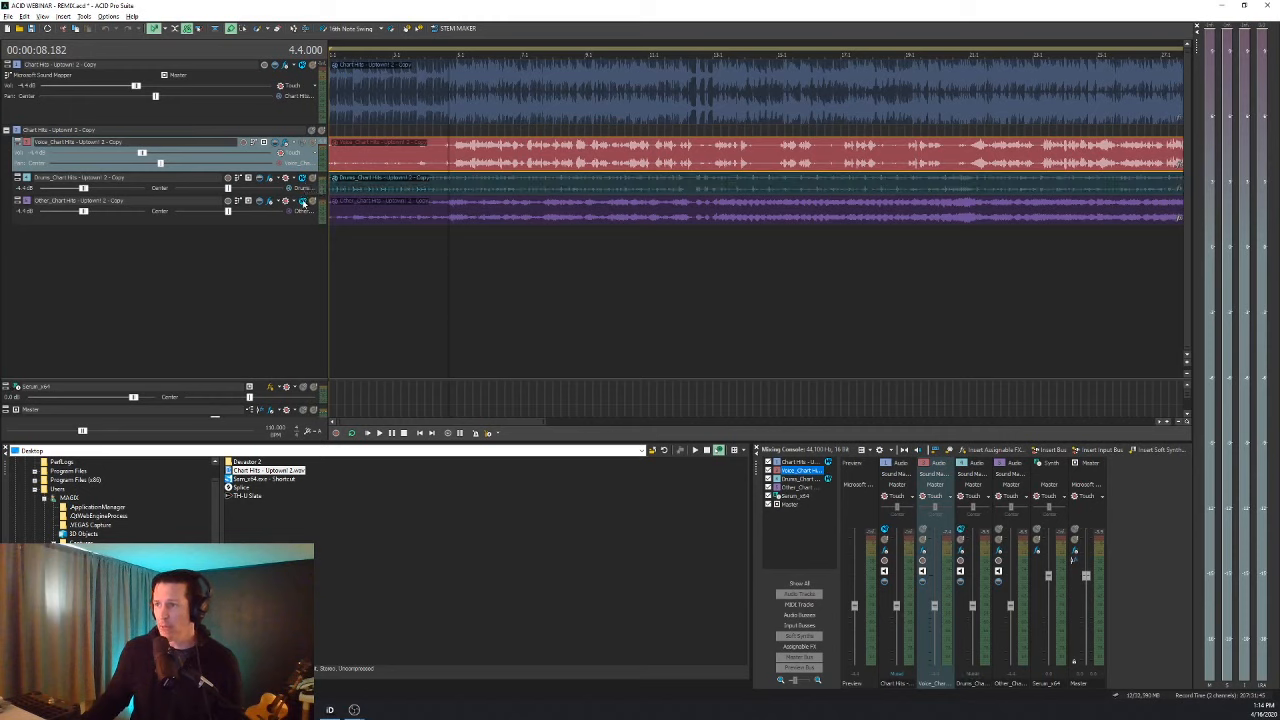
{"action": "left_click", "coordinate": [303, 201]}
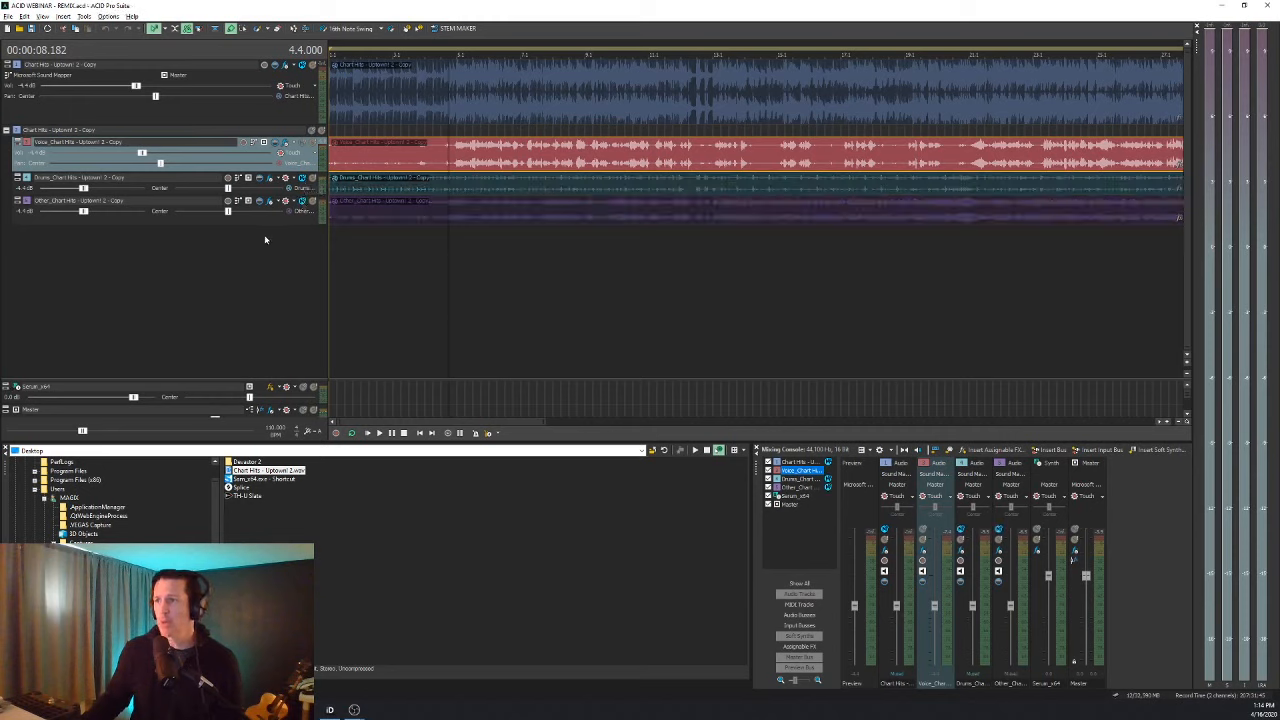
{"action": "left_click", "coordinate": [419, 432]}
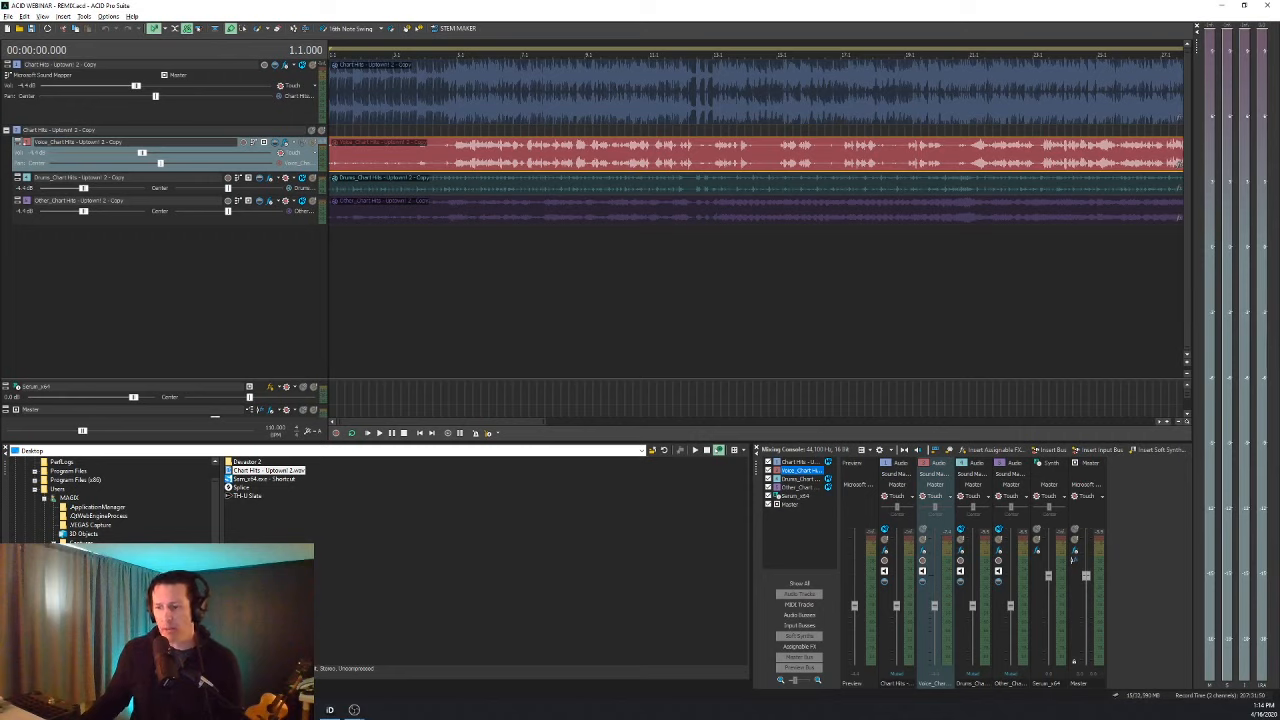
Browse the Common favorites through the ACID Pro Sample Collection loops and open the Rhythm and SFX Collection folder.
{"action": "left_click", "coordinate": [36, 490]}
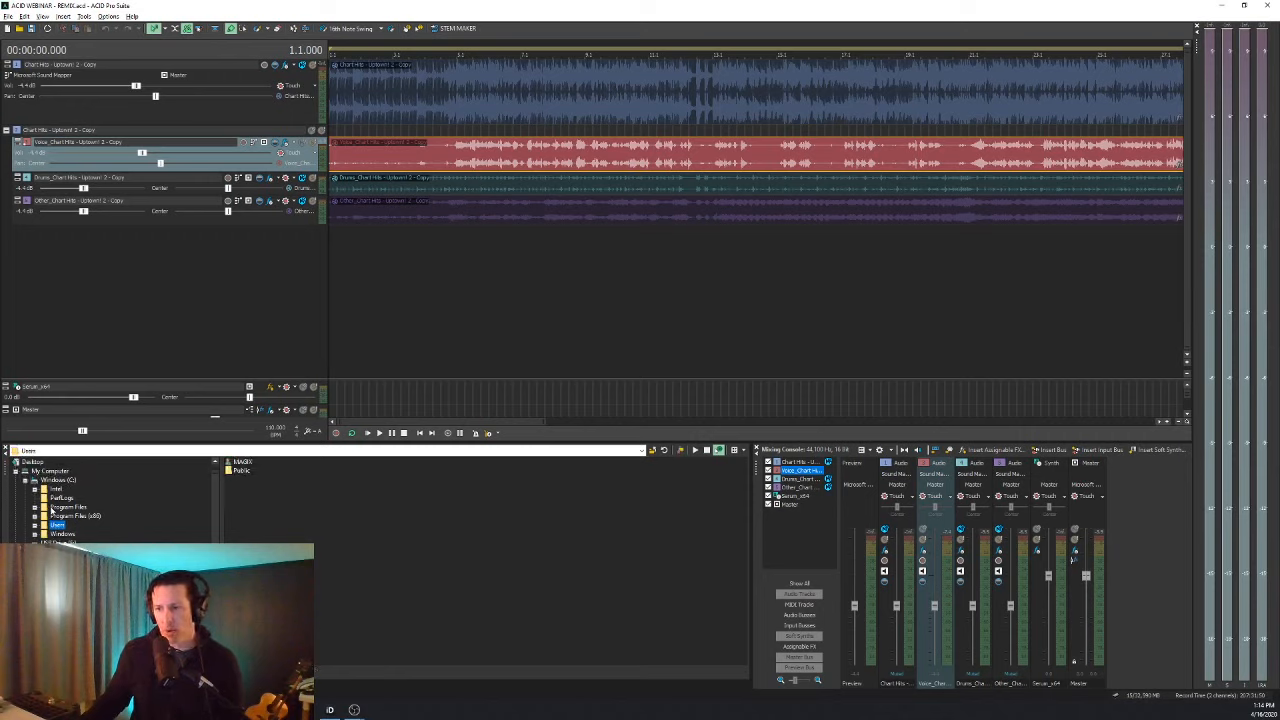
{"action": "scroll", "coordinate": [51, 508], "scroll_direction": "down", "scroll_amount": 3}
{"action": "left_click", "coordinate": [56, 499]}
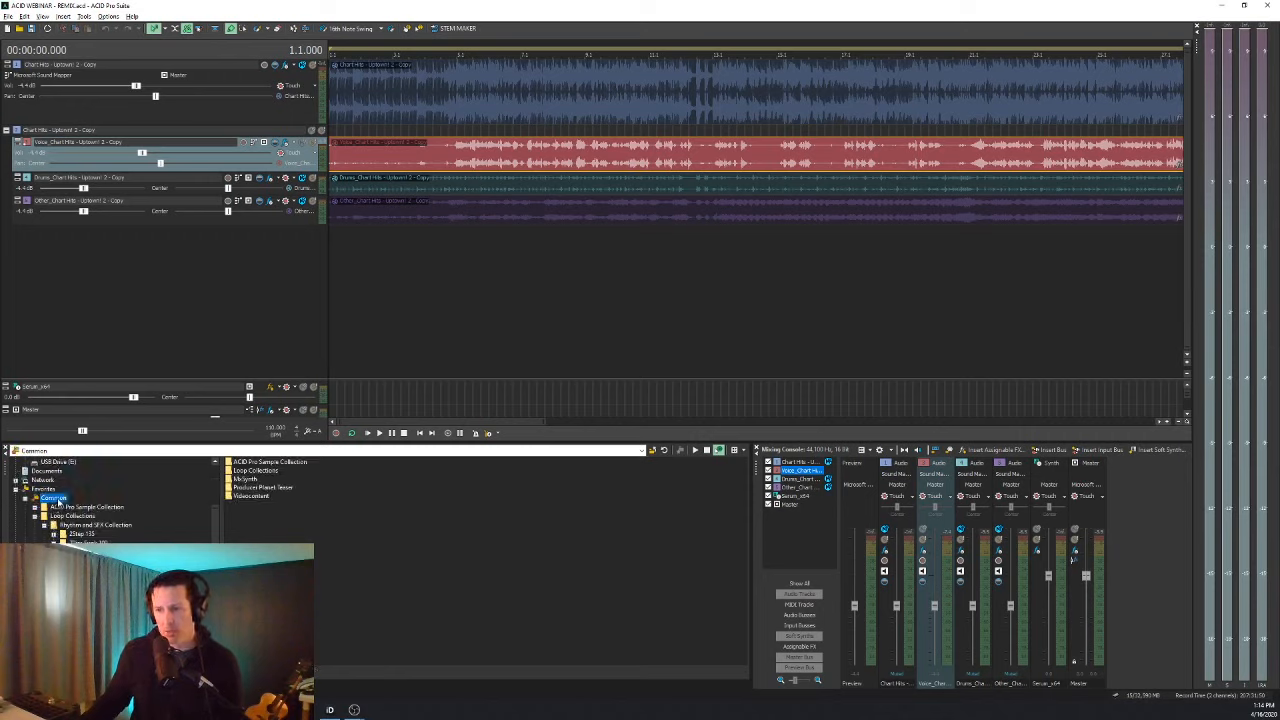
{"action": "double_click", "coordinate": [261, 463]}
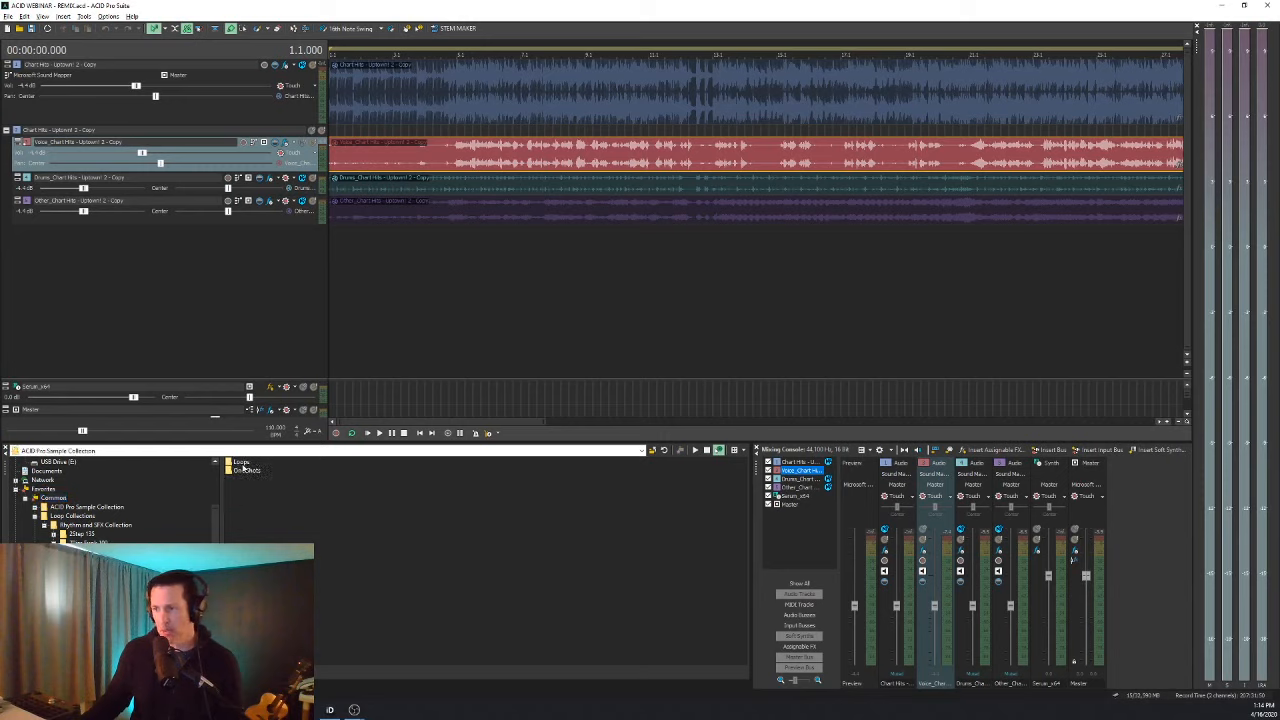
{"action": "double_click", "coordinate": [242, 464]}
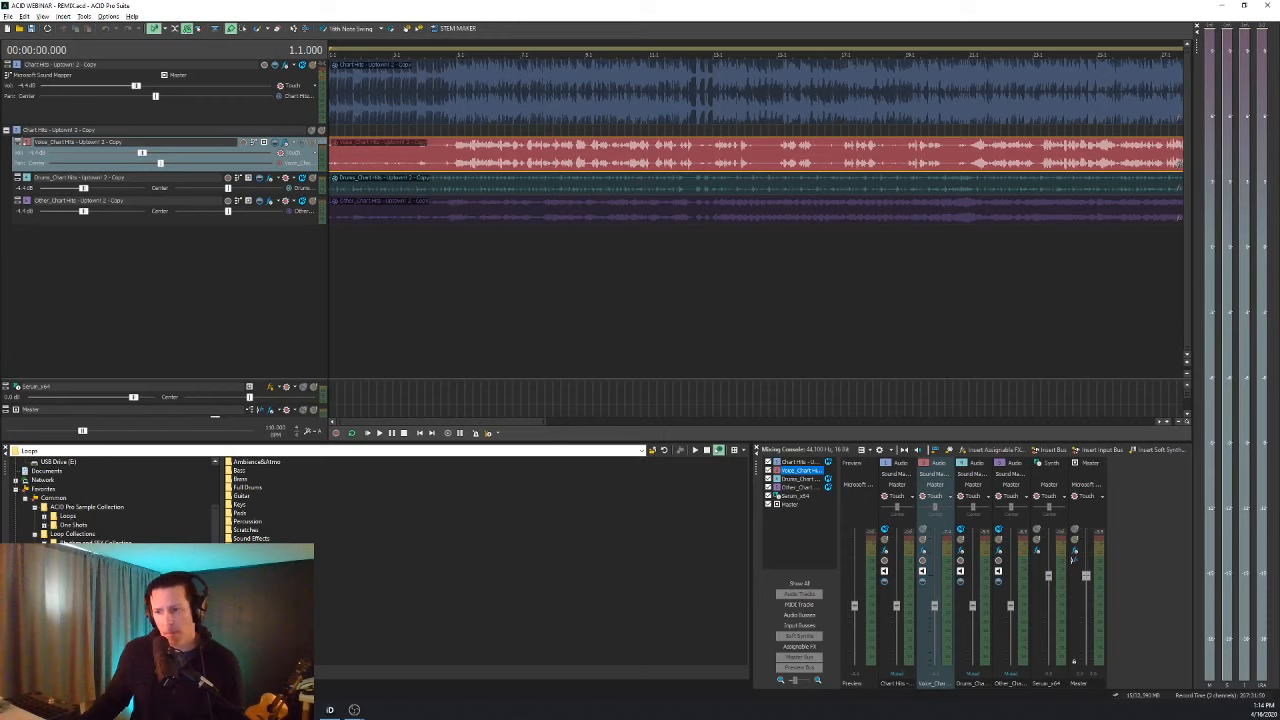
{"action": "left_click", "coordinate": [95, 543]}
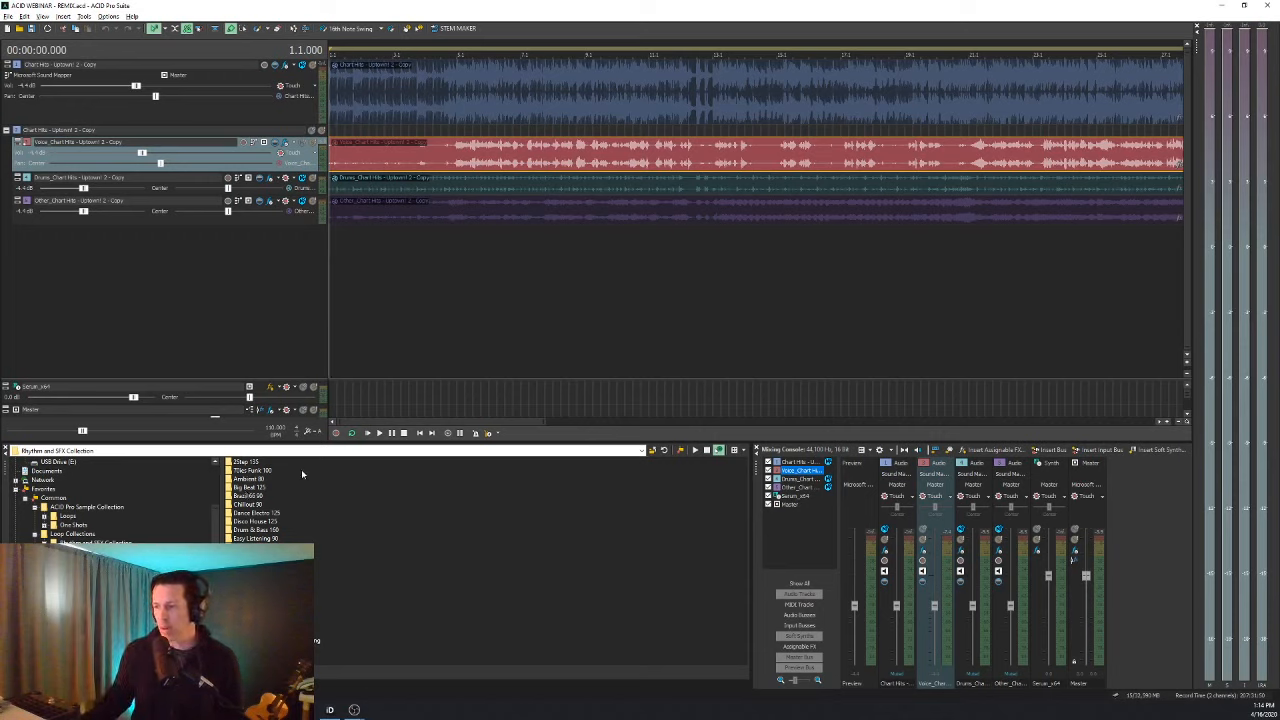
Play the voice stem and preview drum loops from the Electro Lounge 120 Drums folder against it.
{"action": "left_click", "coordinate": [379, 433]}
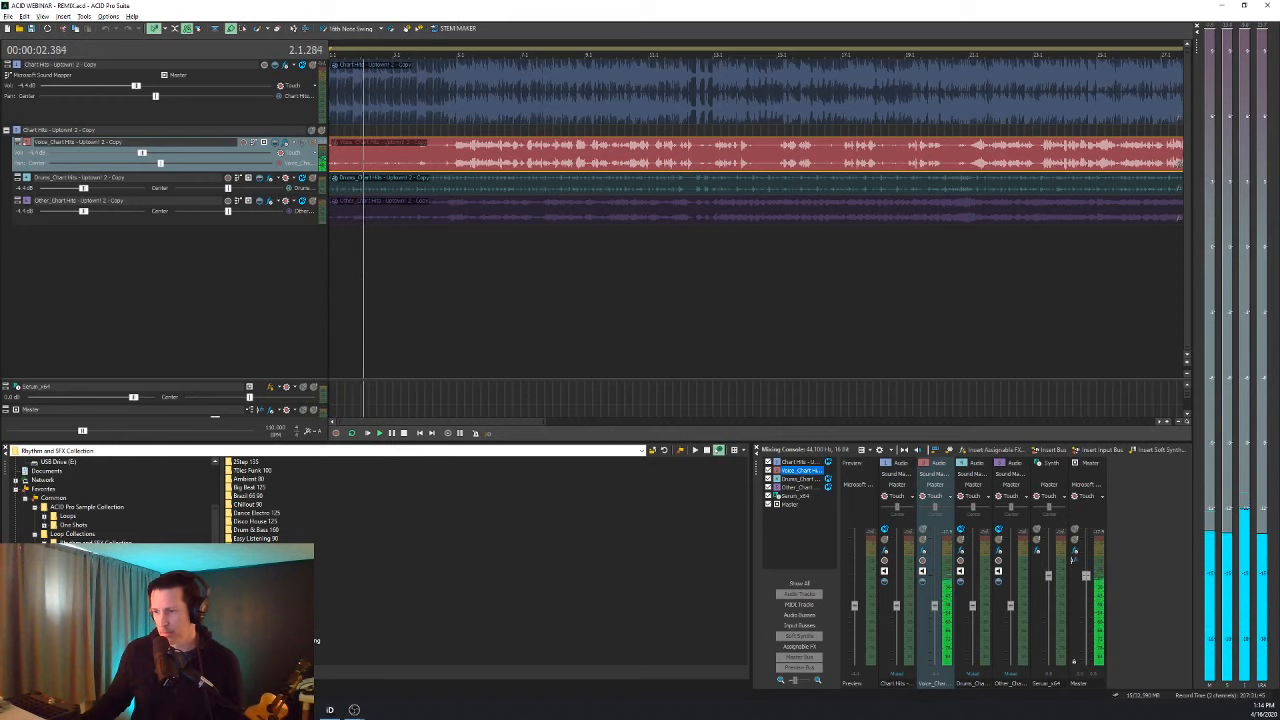
{"action": "double_click", "coordinate": [255, 547]}
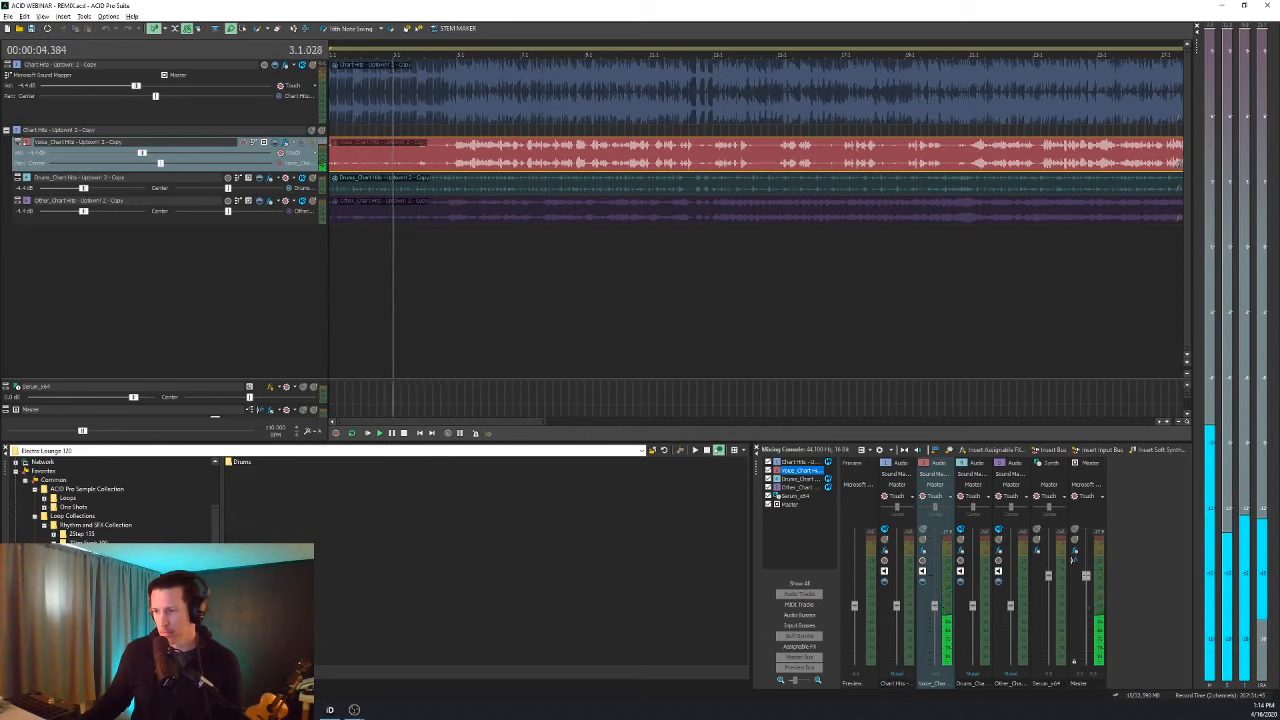
{"action": "double_click", "coordinate": [240, 463]}
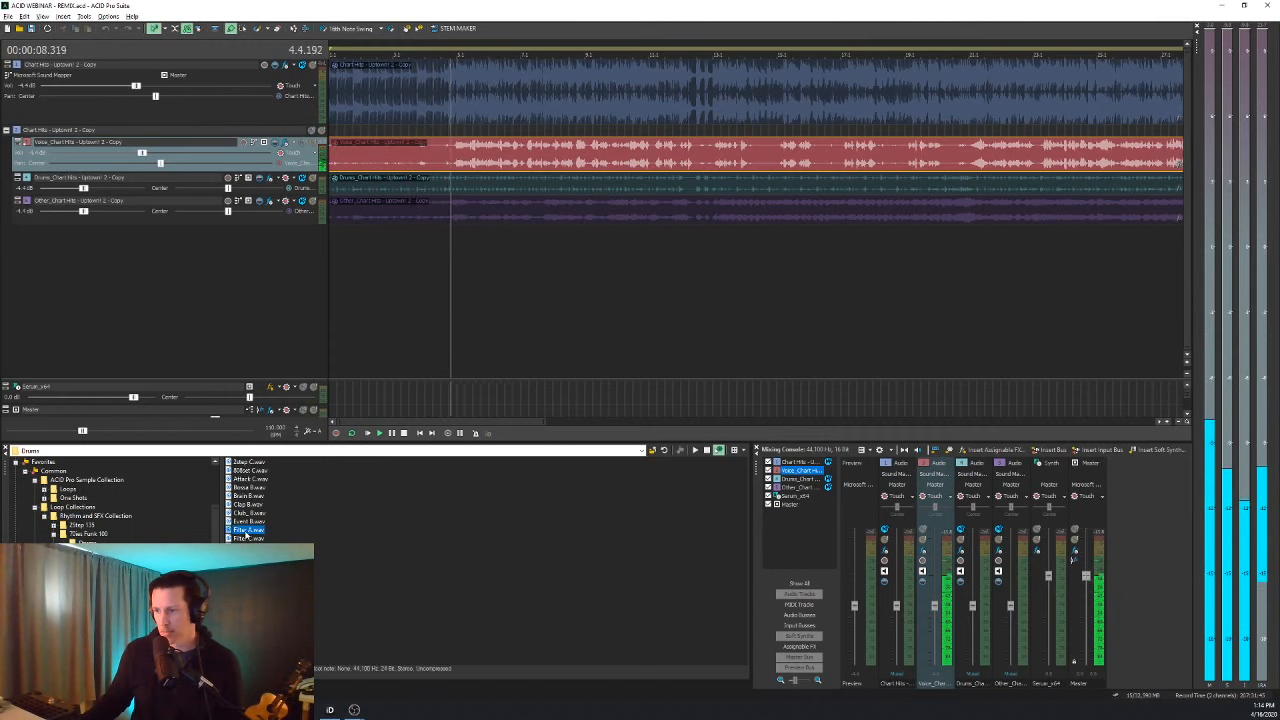
{"action": "left_click", "coordinate": [245, 531]}
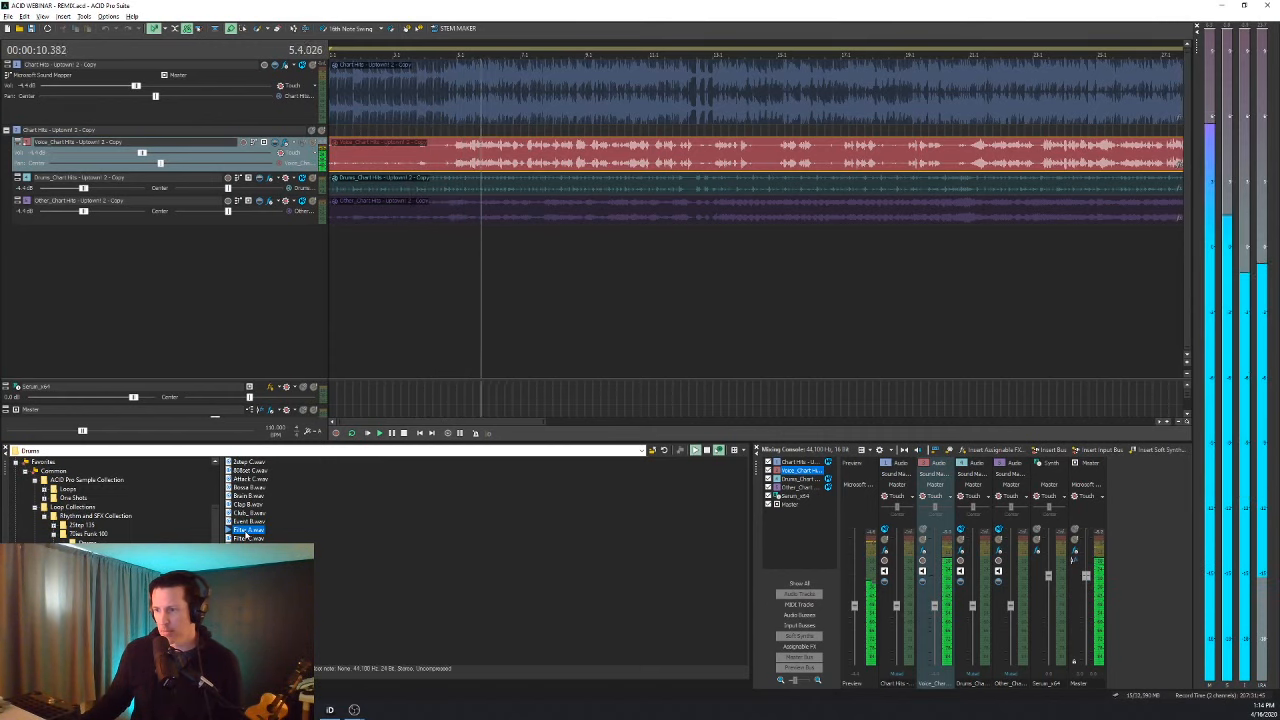
{"action": "key", "text": "Down"}
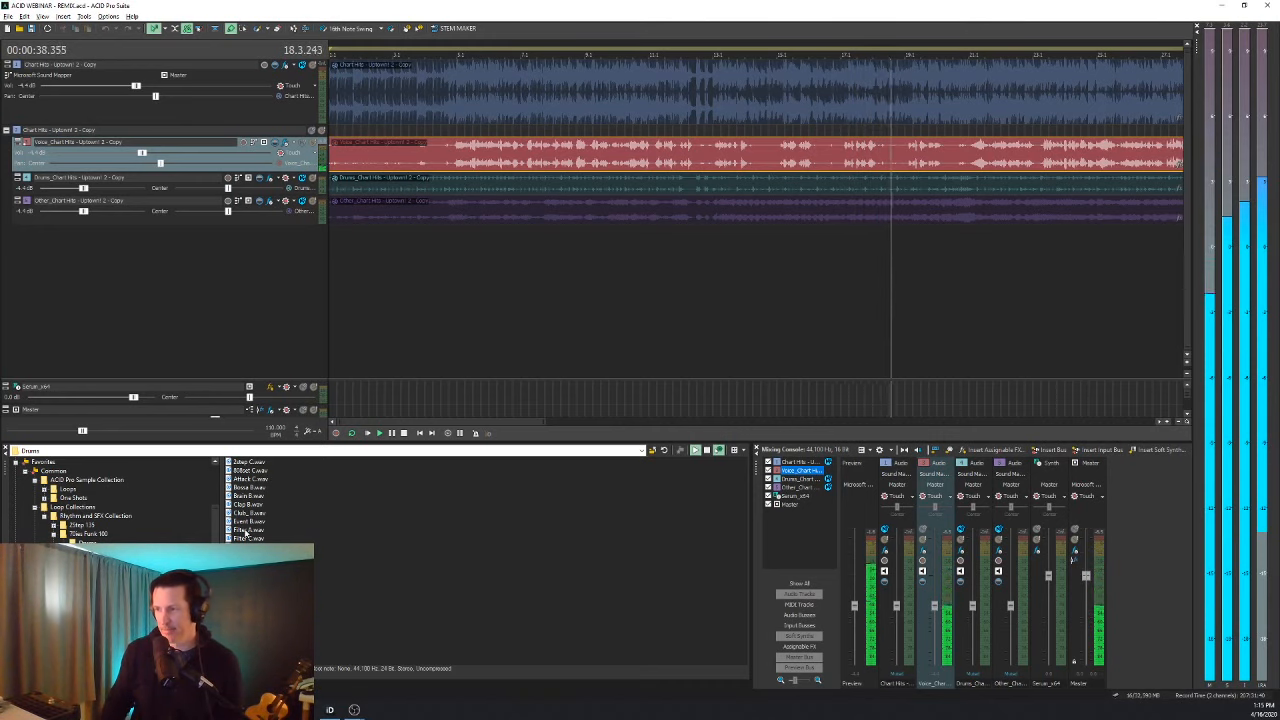
{"action": "left_click", "coordinate": [404, 433]}
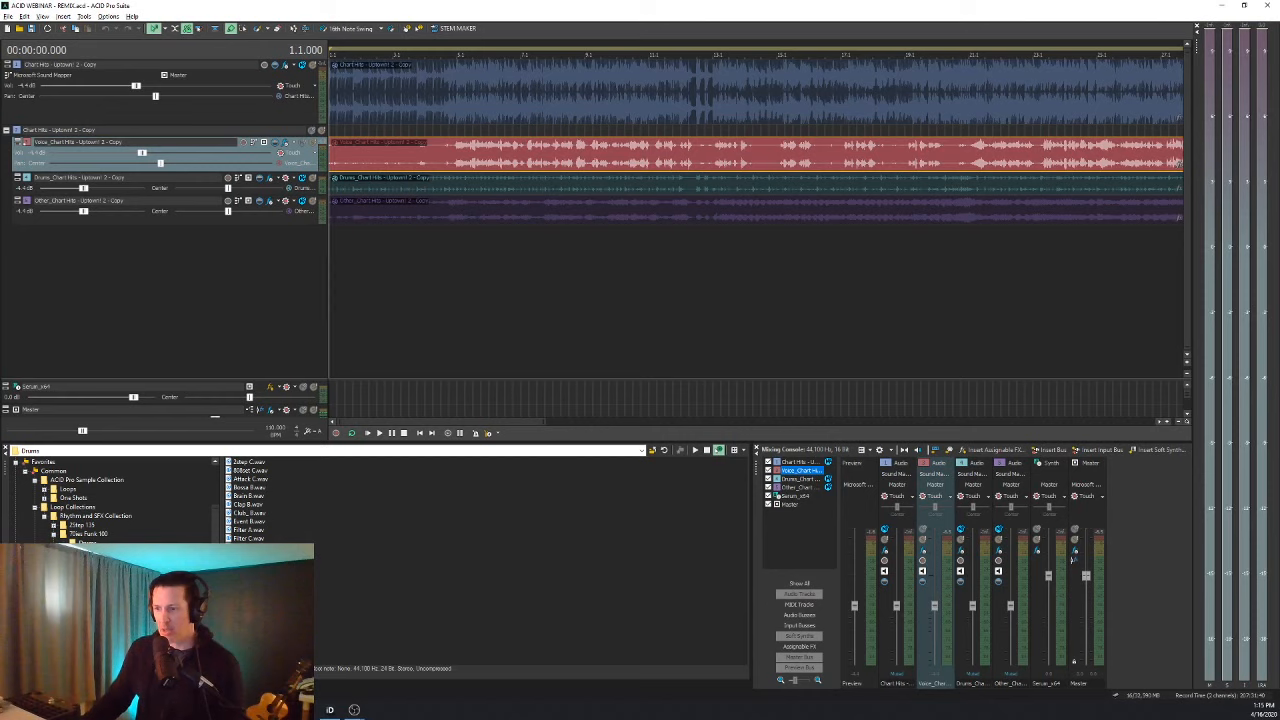
Add the OldHouse A drum loop on a new track from the start to about measure 68 and play it with the voice.
{"action": "left_click_drag", "start_coordinate": [250, 521], "coordinate": [330, 300]}
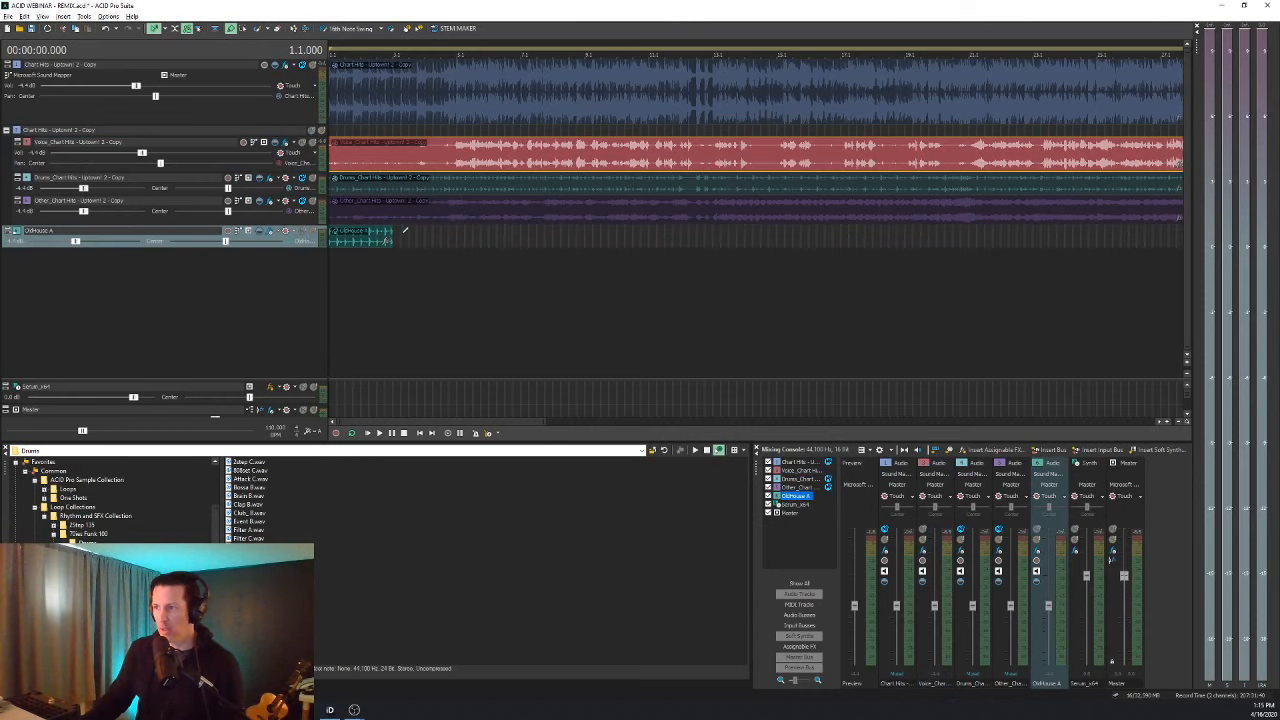
{"action": "left_click_drag", "start_coordinate": [398, 234], "coordinate": [766, 256]}
{"action": "scroll", "coordinate": [603, 253], "scroll_direction": "down", "scroll_amount": 3}
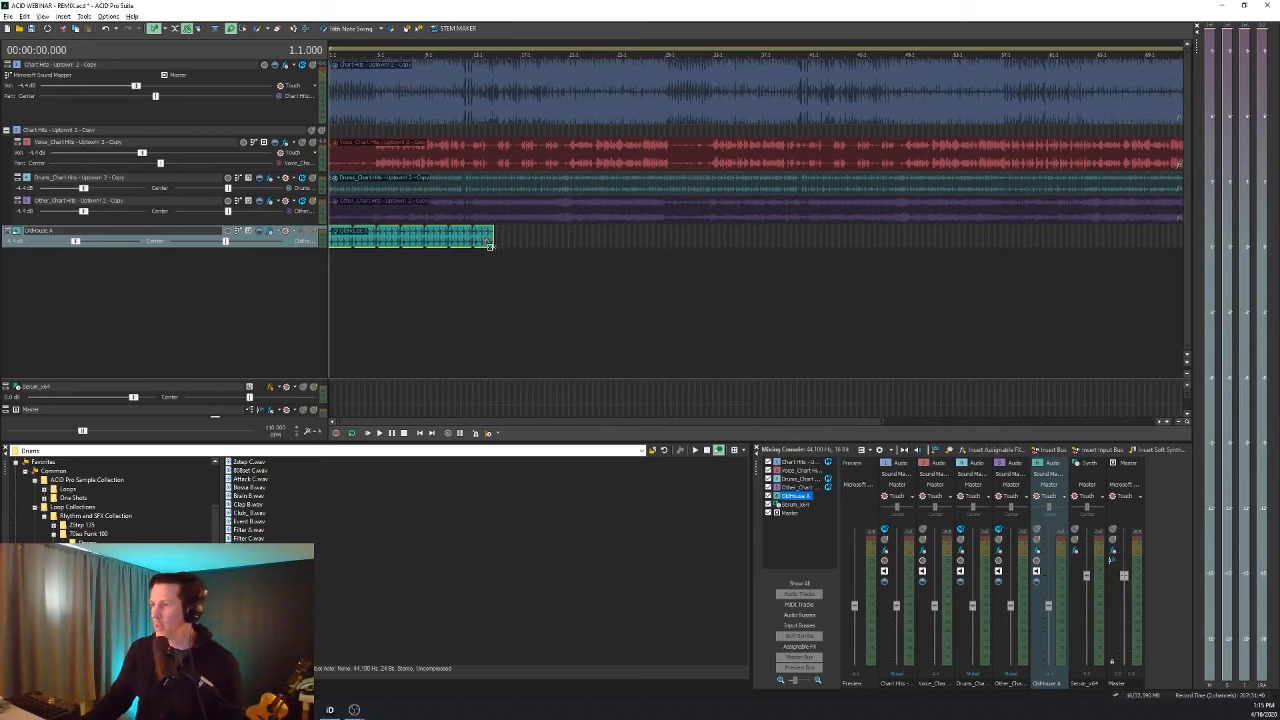
{"action": "left_click_drag", "start_coordinate": [489, 243], "coordinate": [1129, 272]}
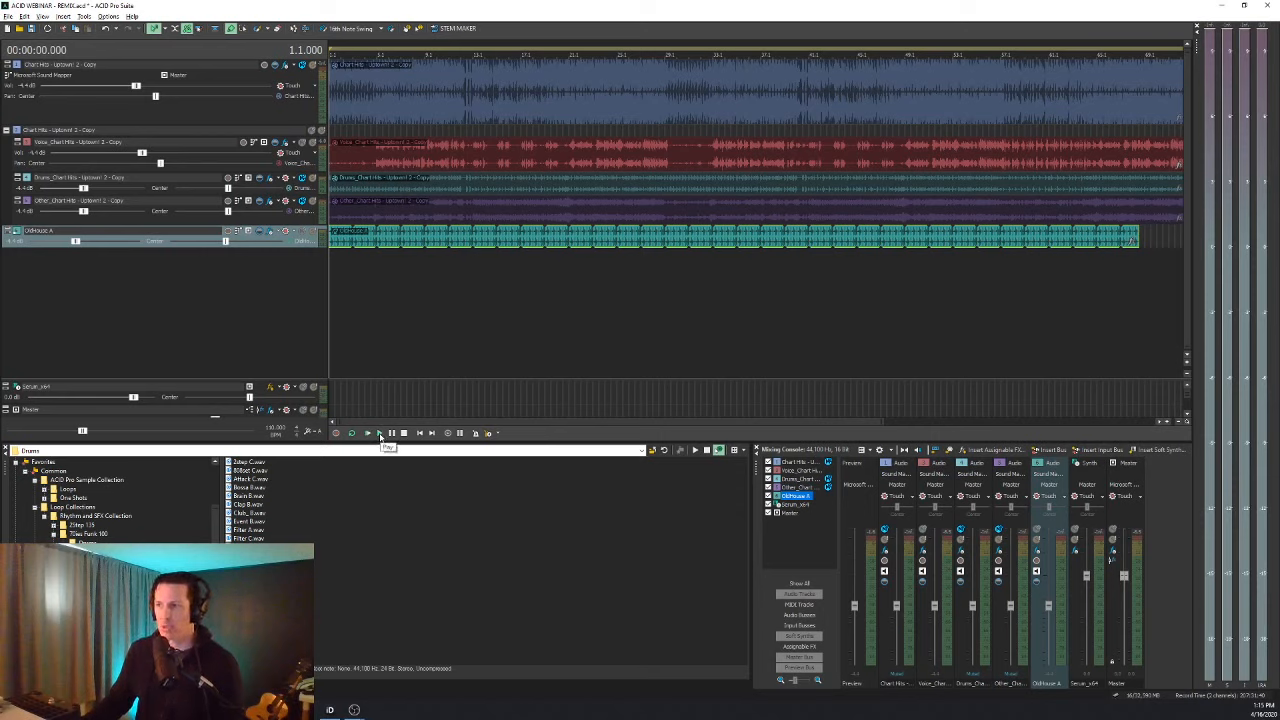
{"action": "left_click", "coordinate": [380, 436]}
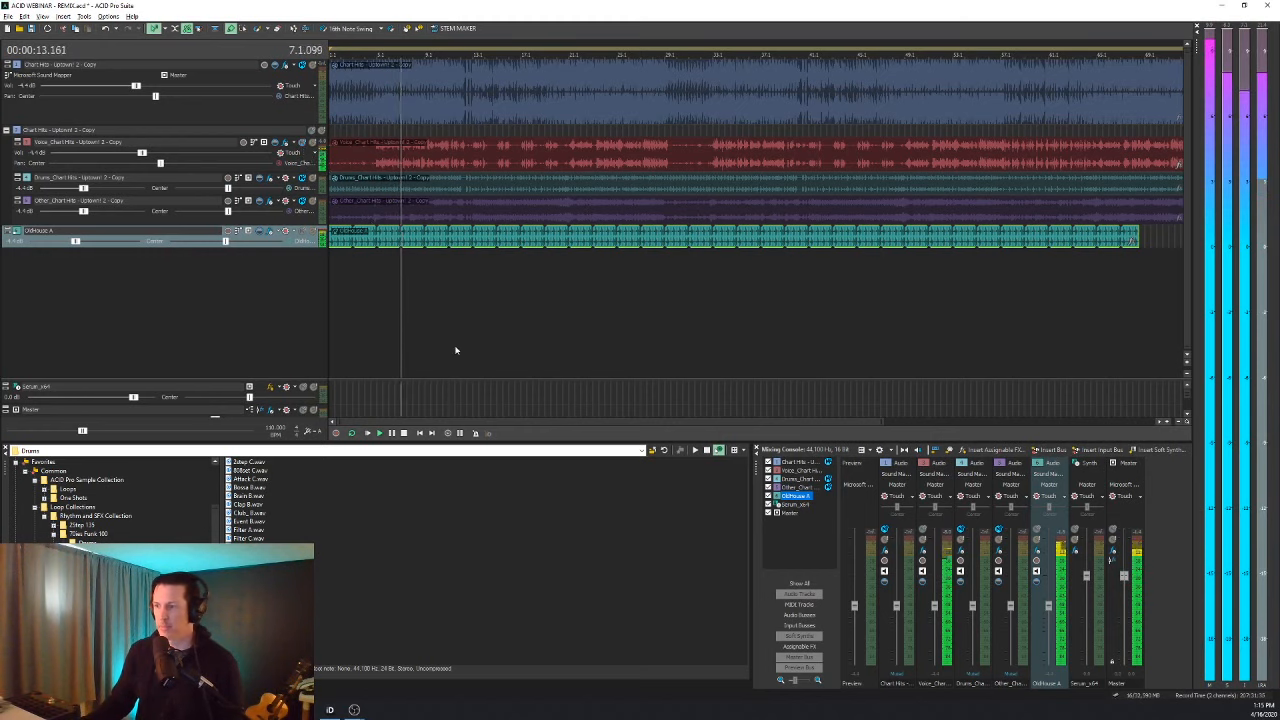
{"action": "left_click", "coordinate": [402, 434]}
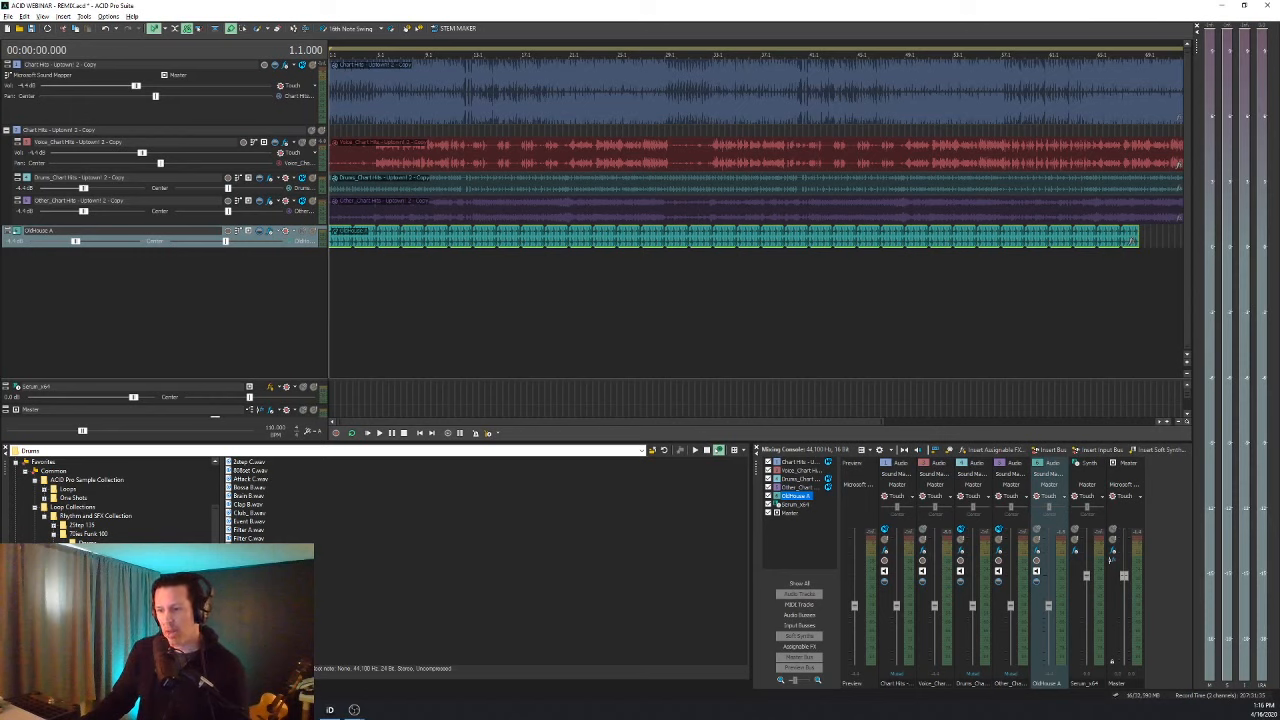
Place a Percussion & AddOn loop on a new track from measure 9 to about 29 and lower its gain to about -3 dB.
{"action": "left_click", "coordinate": [100, 612]}
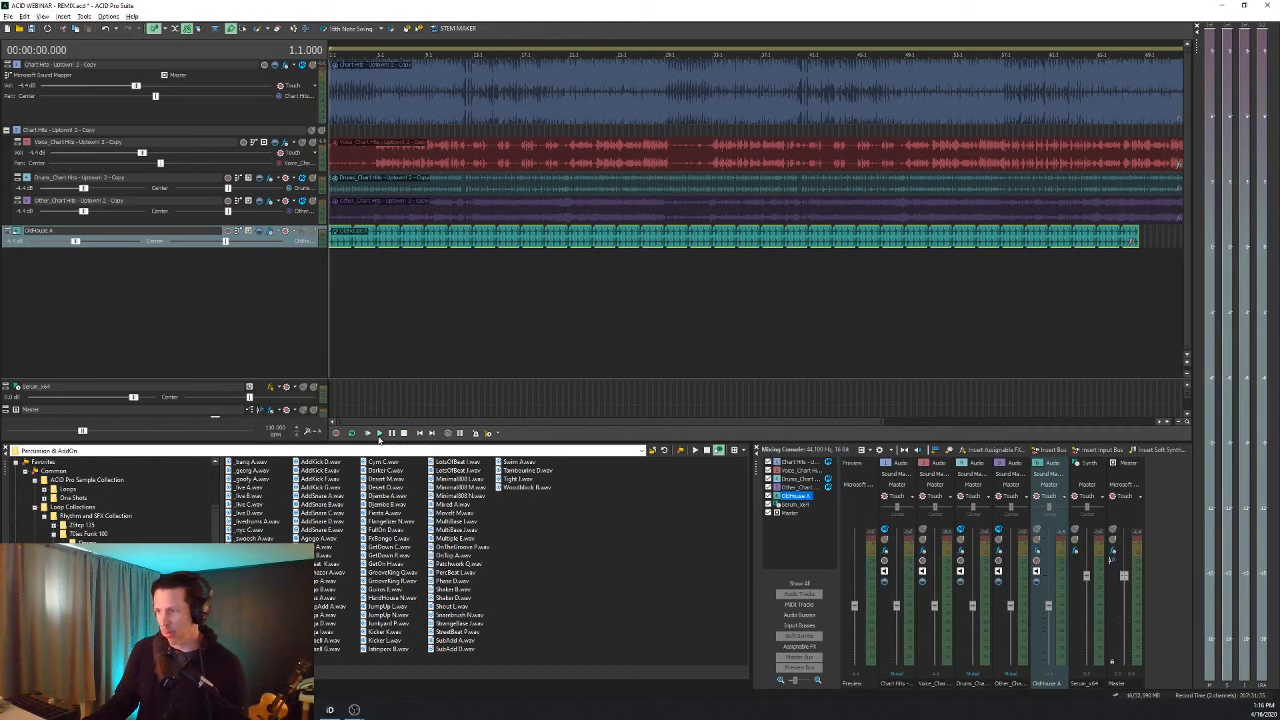
{"action": "left_click", "coordinate": [379, 434]}
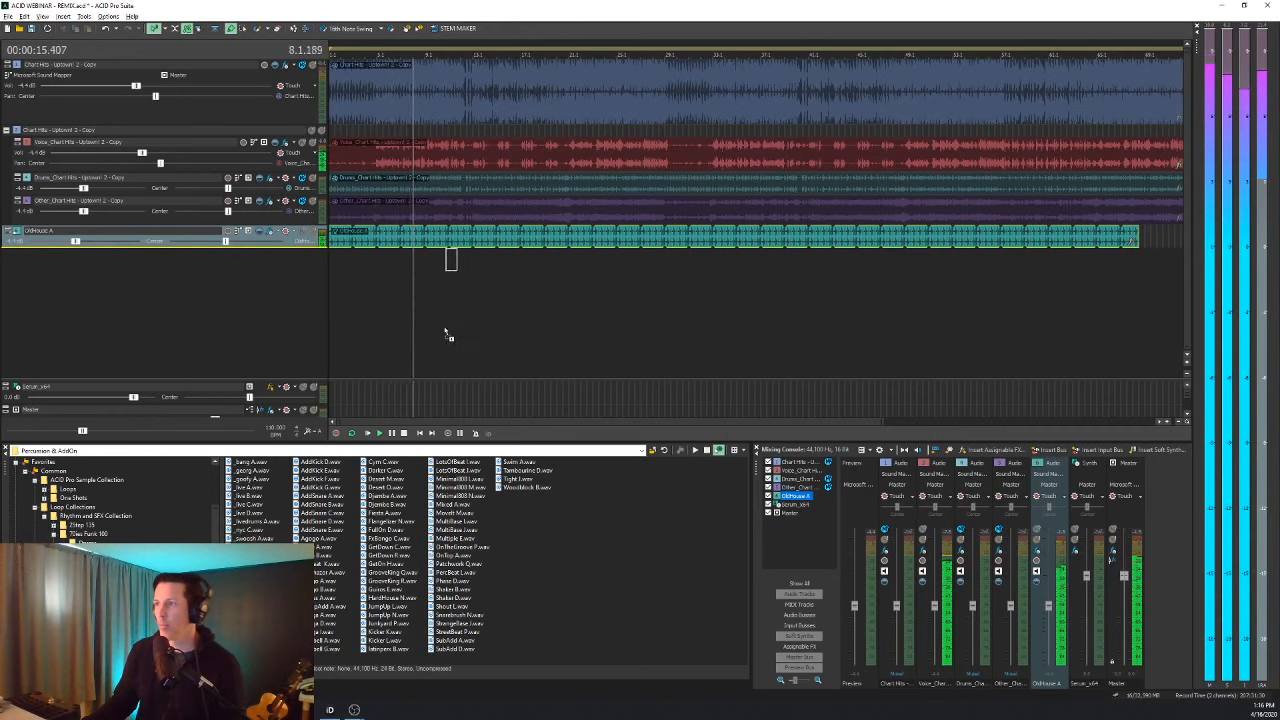
{"action": "left_click_drag", "start_coordinate": [427, 342], "coordinate": [667, 270]}
{"action": "left_click_drag", "start_coordinate": [535, 250], "coordinate": [537, 266]}
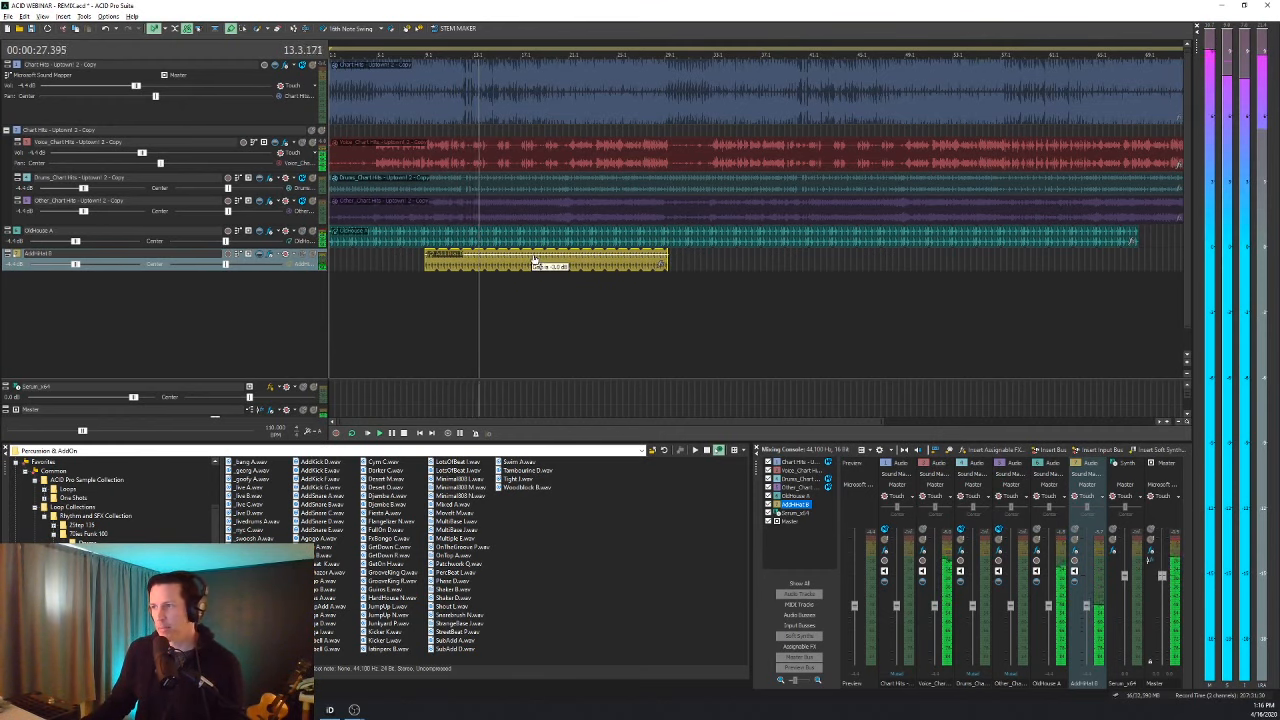
Preview more Percussion & AddOn loops, including Agogo A, against the playing mix, and replay the mix from the start.
{"action": "left_click", "coordinate": [322, 623]}
{"action": "left_click", "coordinate": [320, 615]}
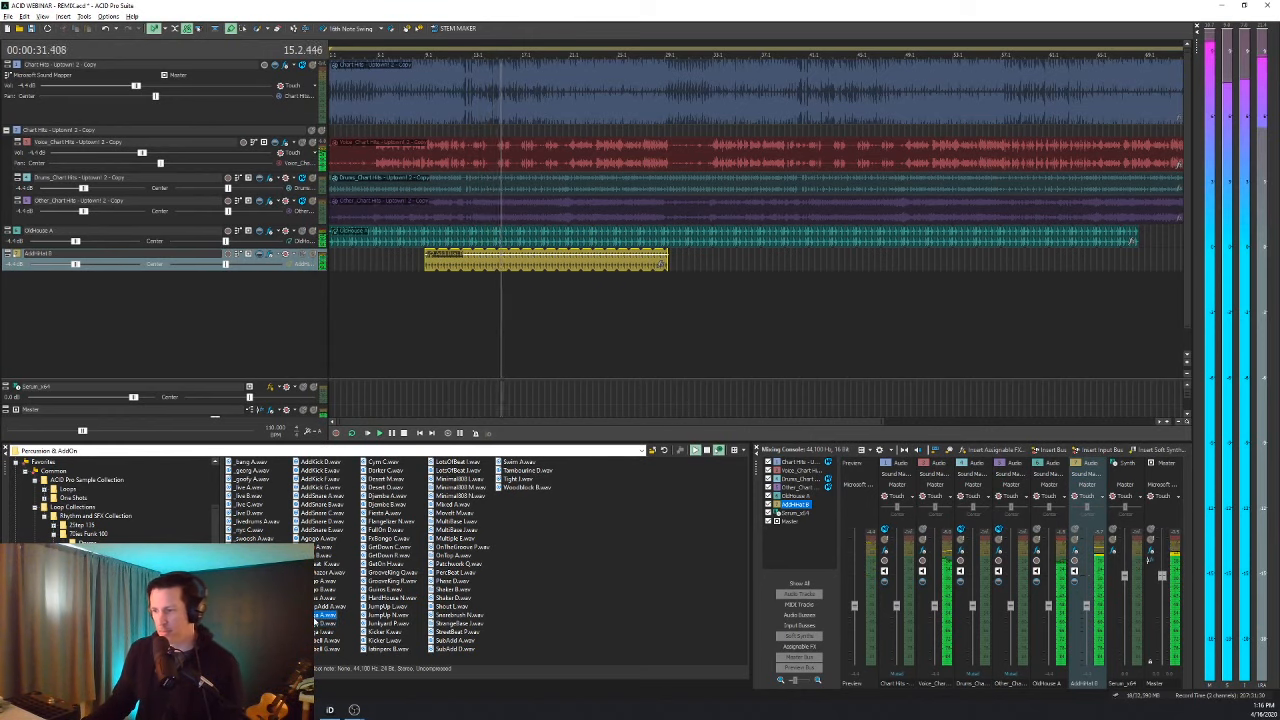
{"action": "left_click", "coordinate": [318, 565]}
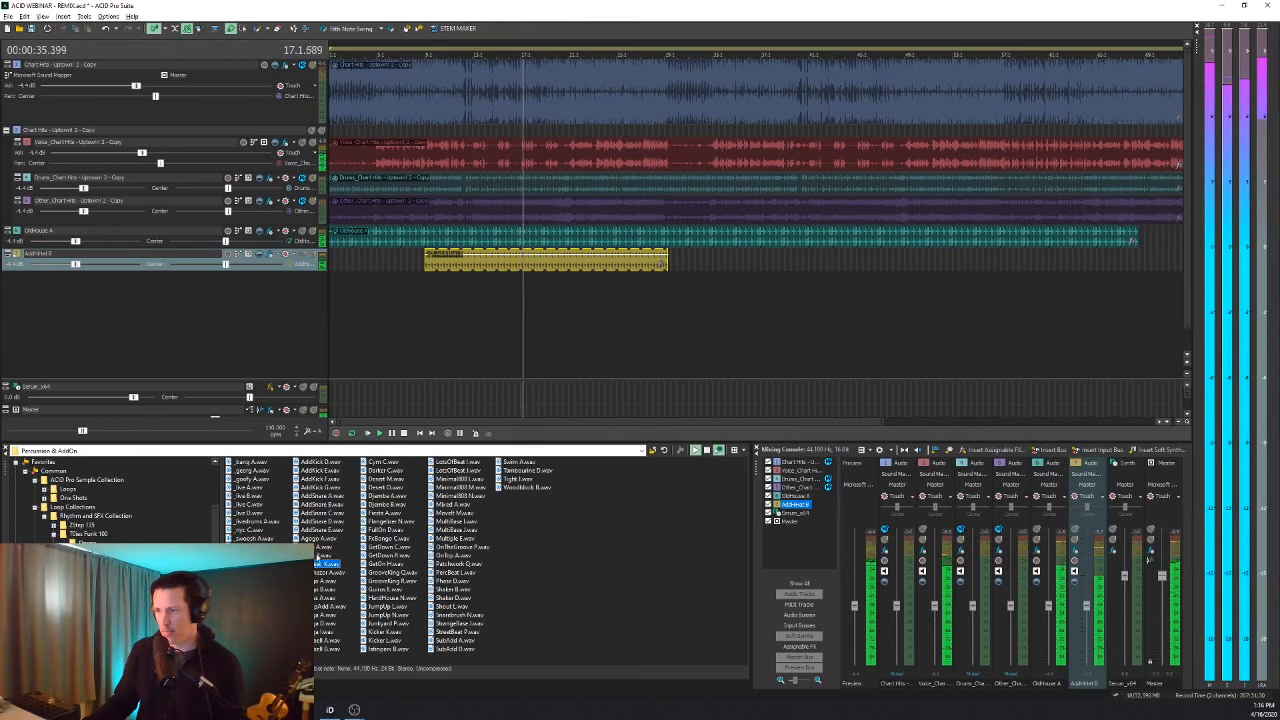
{"action": "left_click", "coordinate": [320, 539]}
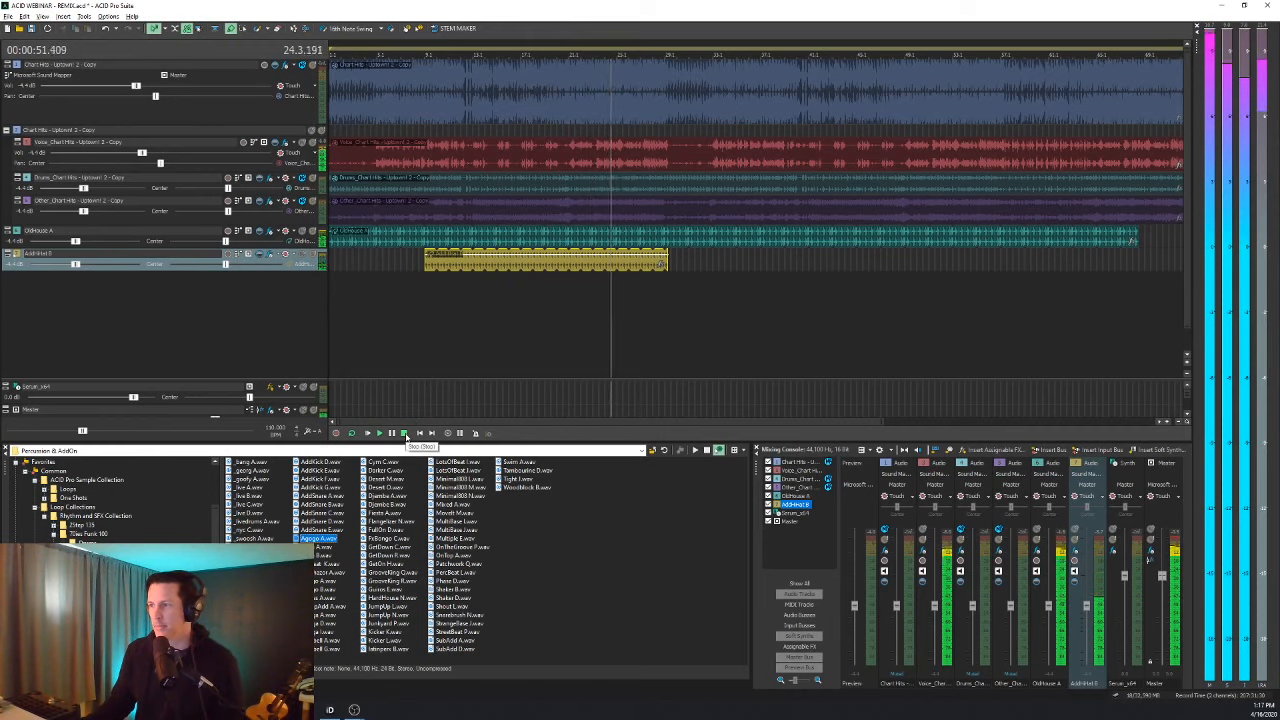
{"action": "left_click", "coordinate": [404, 434]}
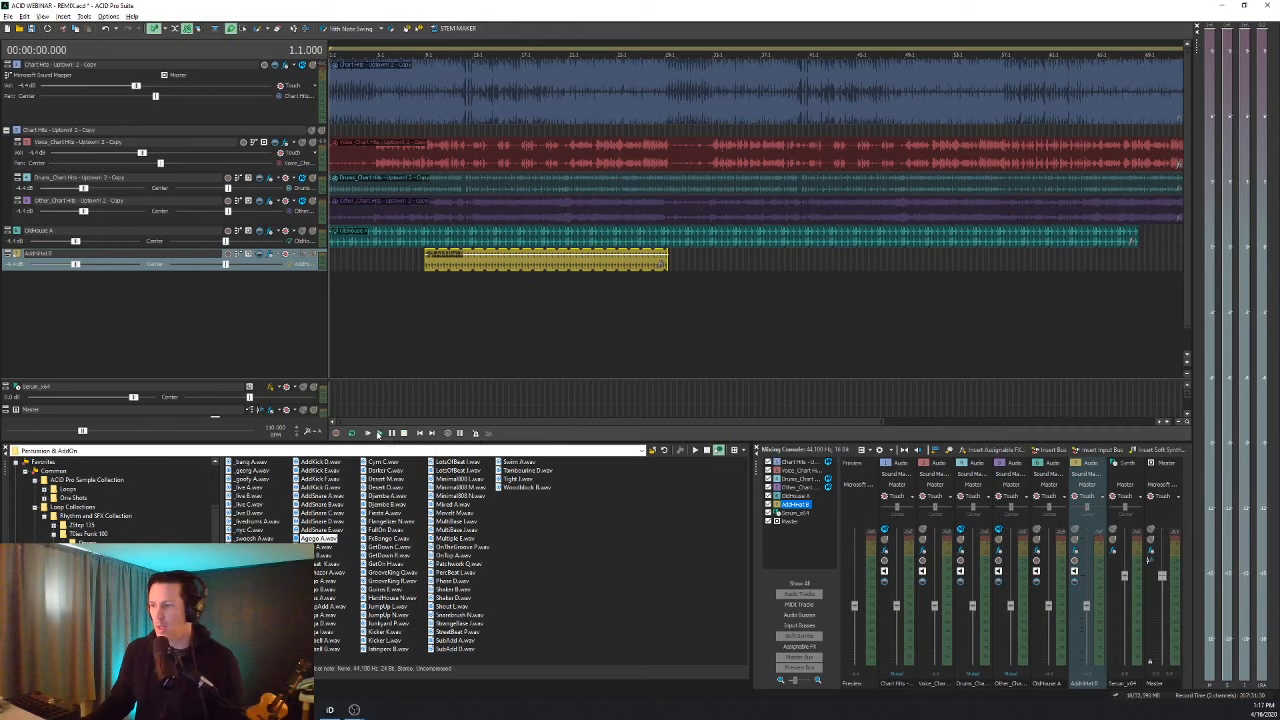
{"action": "left_click", "coordinate": [378, 434]}
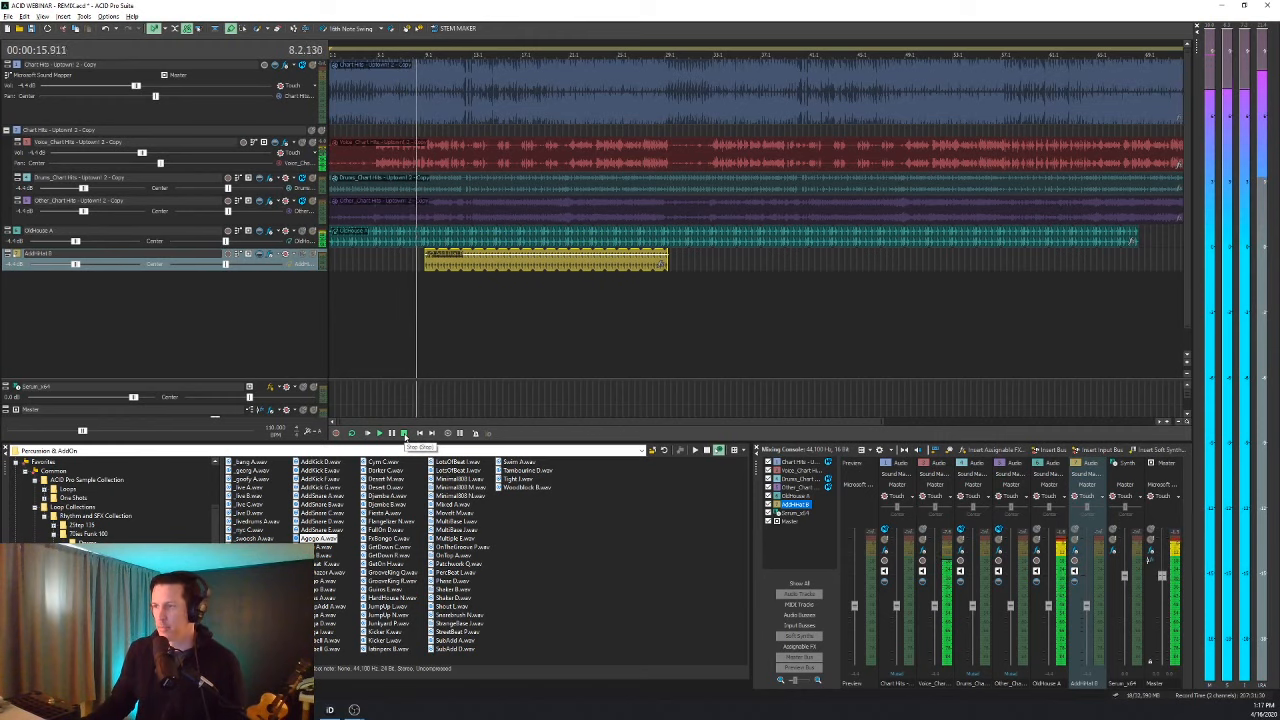
{"action": "left_click", "coordinate": [404, 433]}
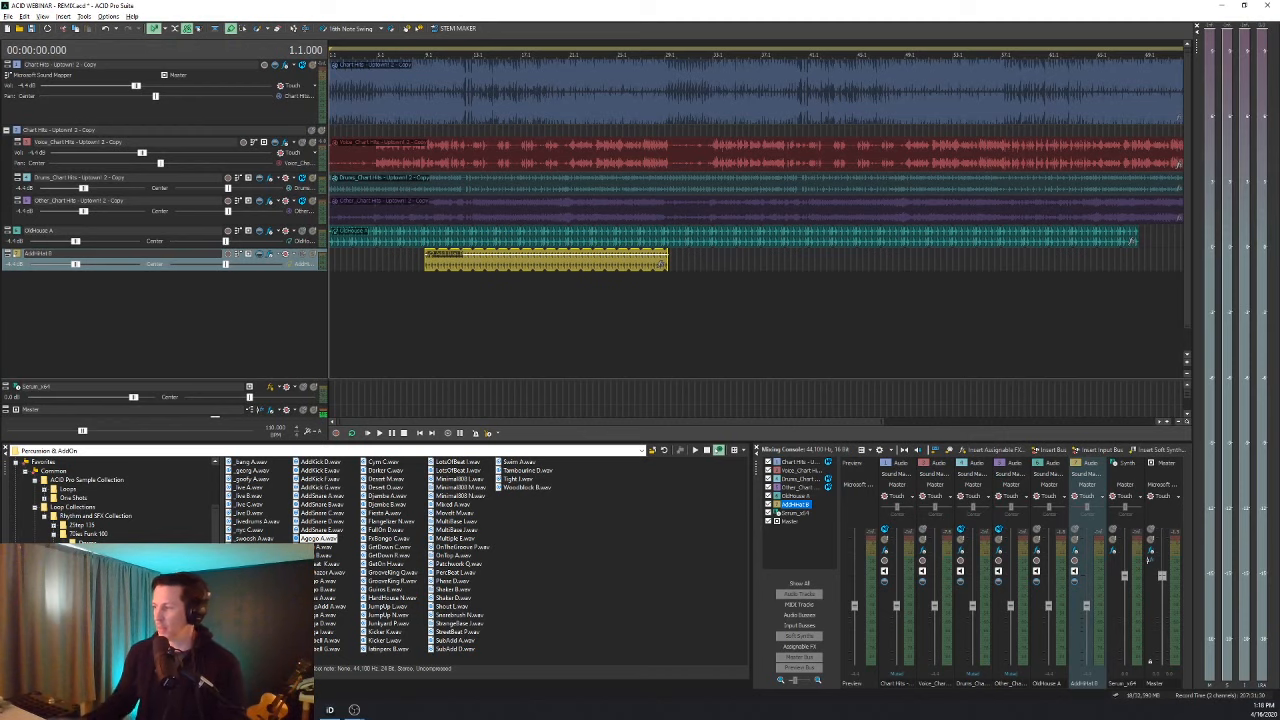
Open the Serum_x64 soft synth's properties to examine its interface and preset, and close them again.
{"action": "left_click", "coordinate": [1126, 467]}
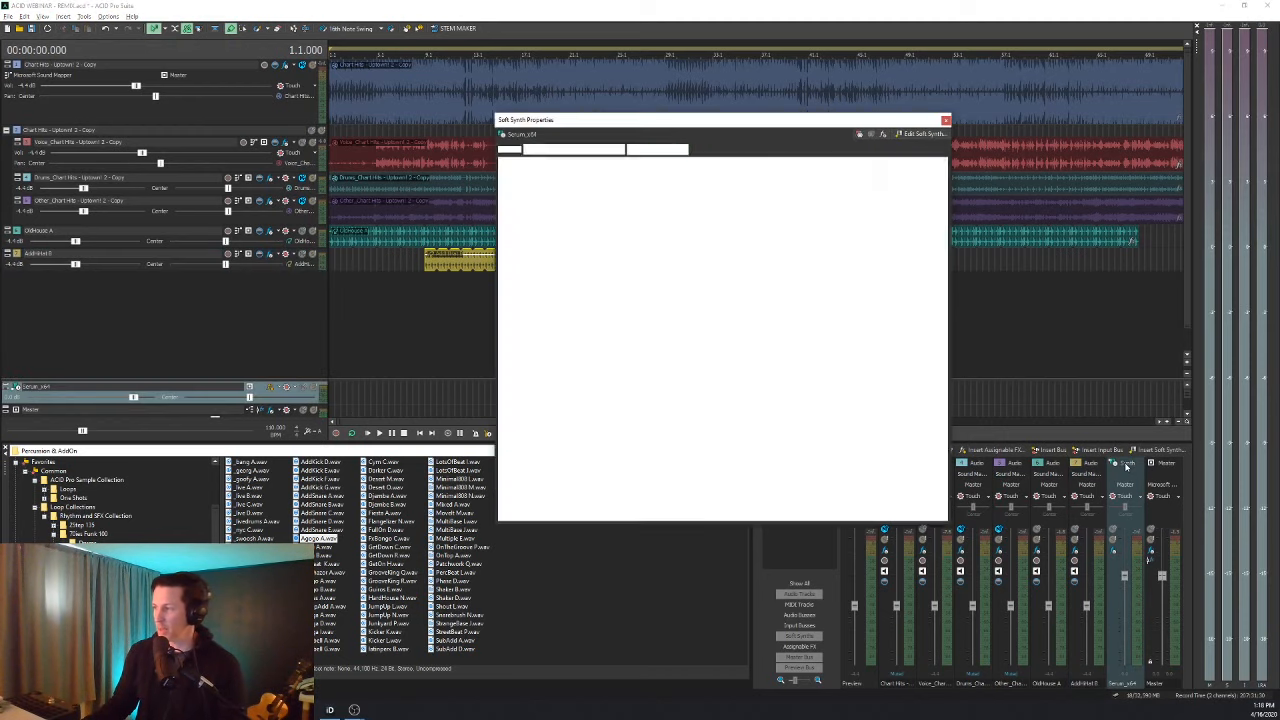
{"action": "left_click_drag", "start_coordinate": [677, 120], "coordinate": [777, 145]}
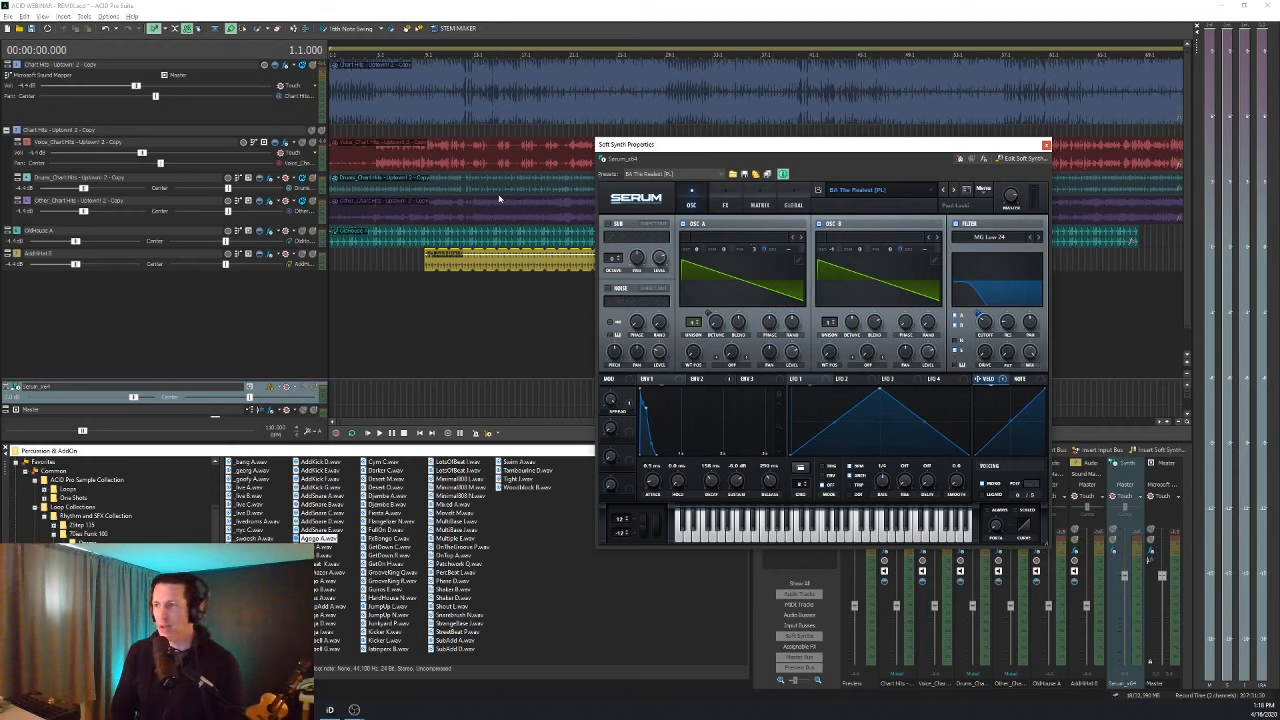
{"action": "left_click", "coordinate": [1046, 145]}
Insert a MIDI track routed to the Serum_x64 soft synth and arm it for recording with the metronome on.
{"action": "right_click", "coordinate": [108, 311]}
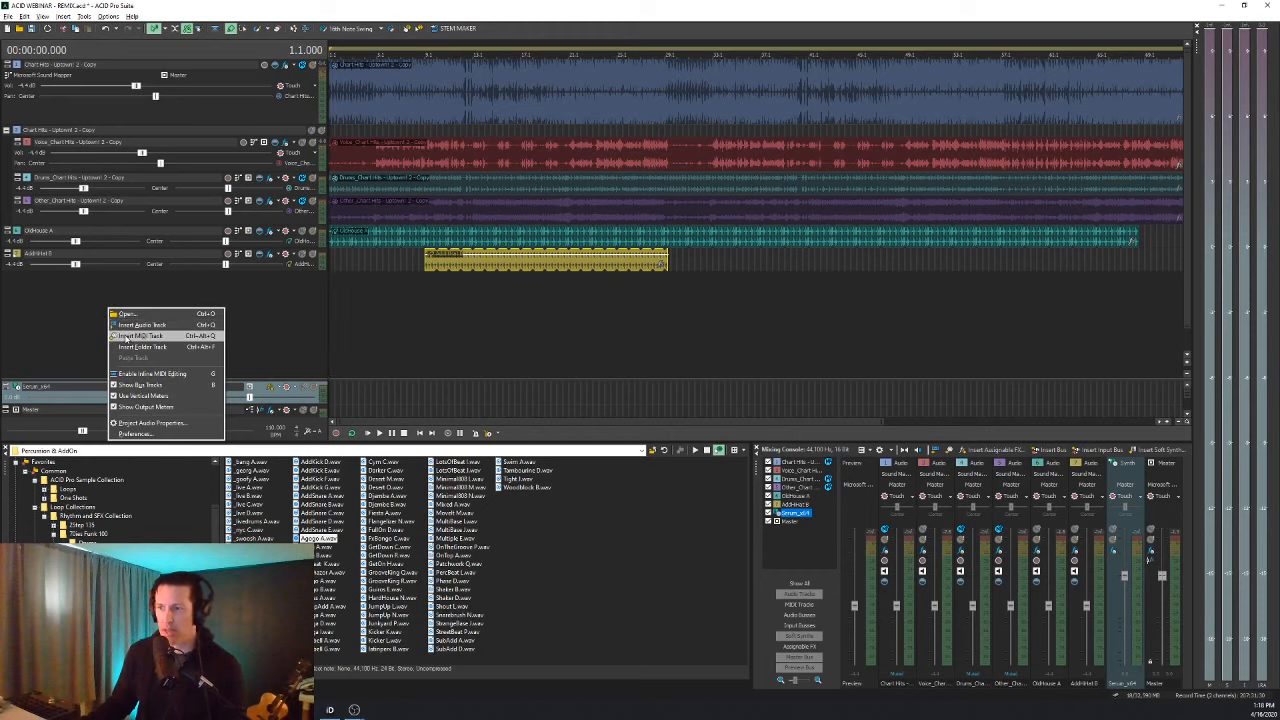
{"action": "left_click", "coordinate": [140, 335]}
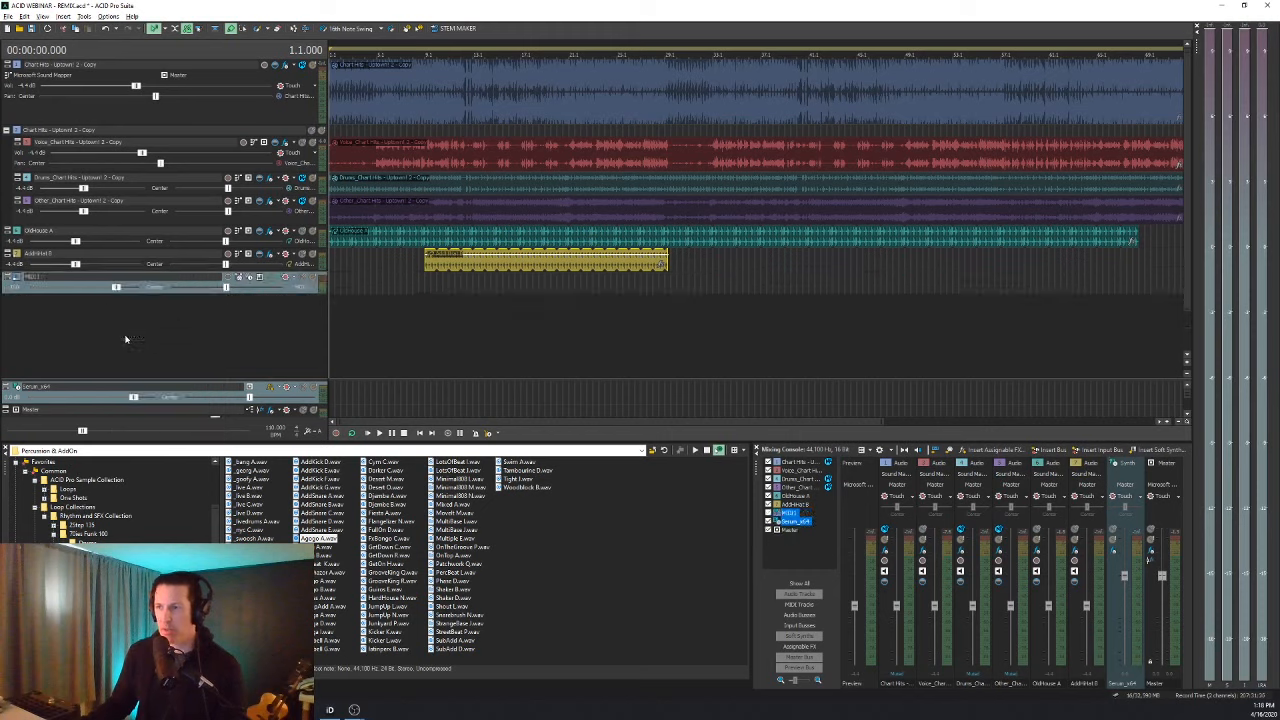
{"action": "left_click", "coordinate": [210, 296]}
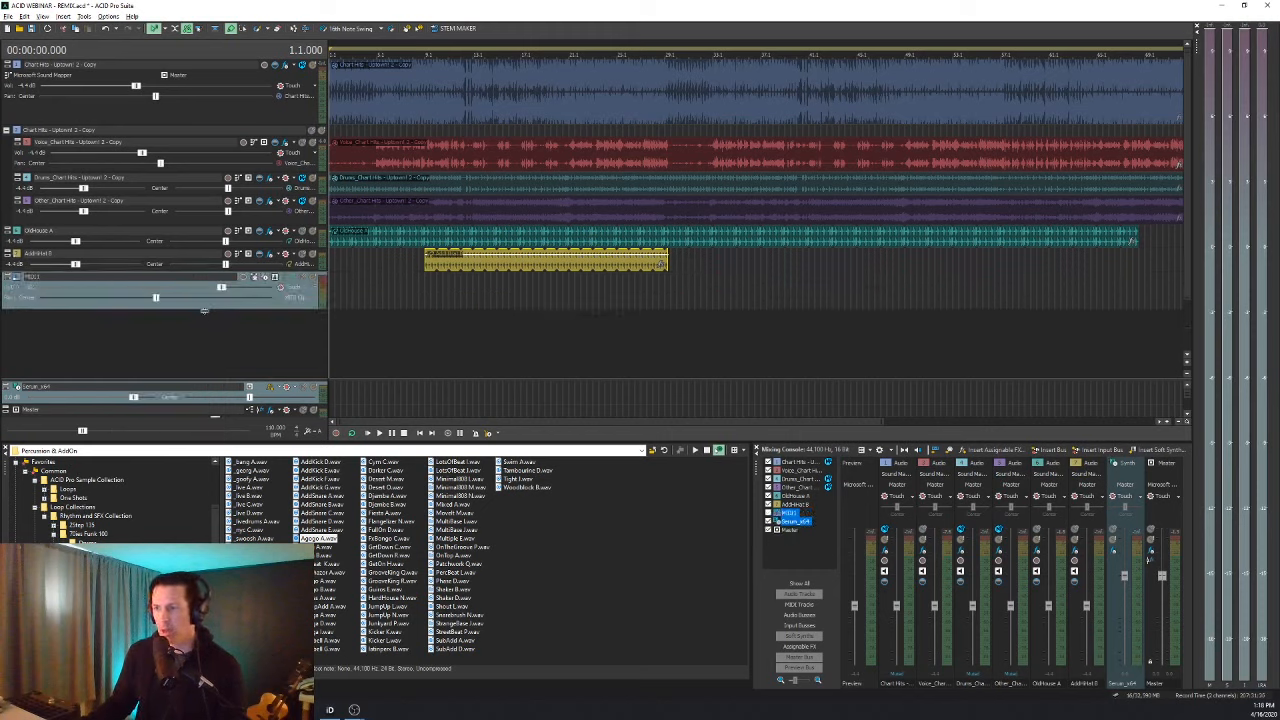
{"action": "left_click", "coordinate": [265, 279]}
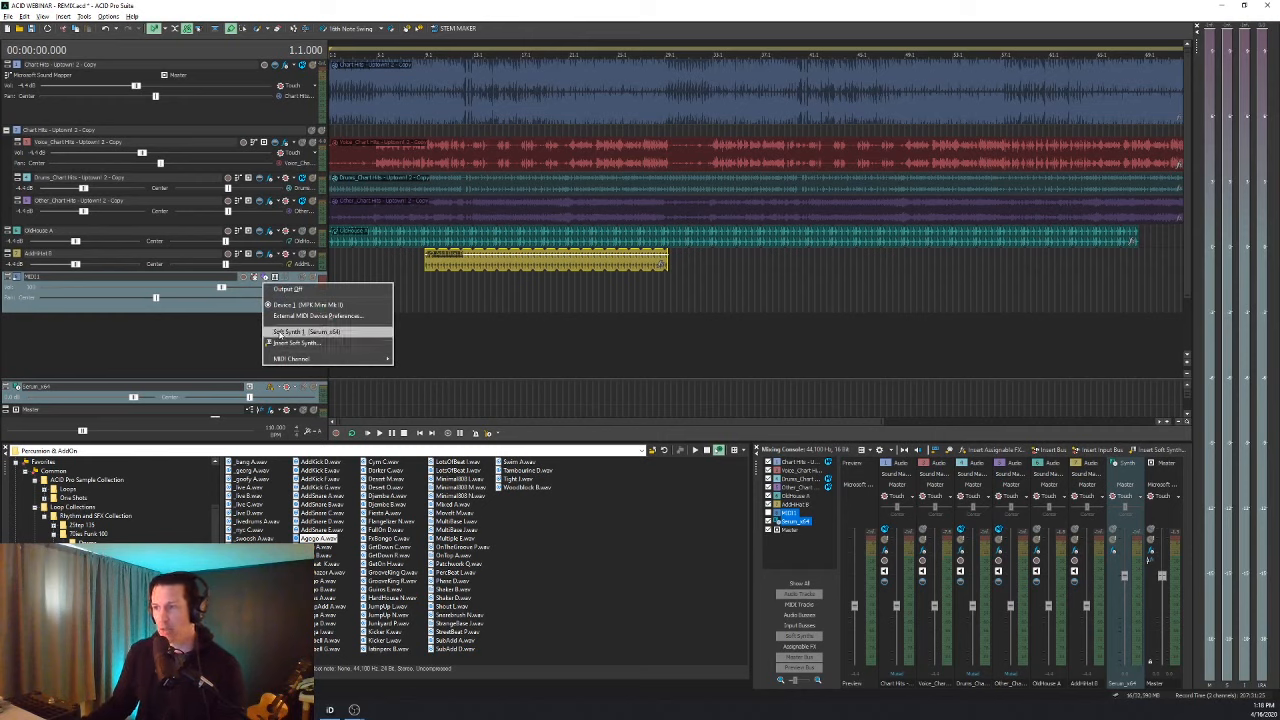
{"action": "left_click", "coordinate": [290, 331]}
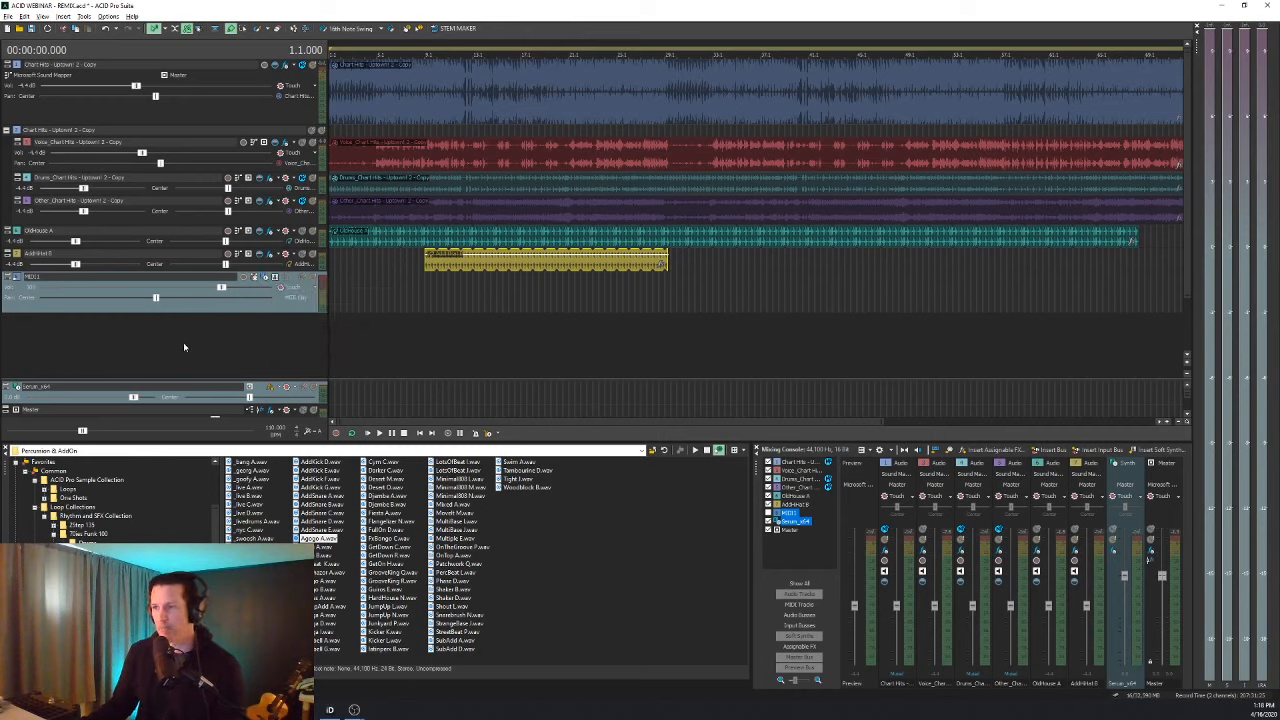
{"action": "left_click", "coordinate": [242, 278]}
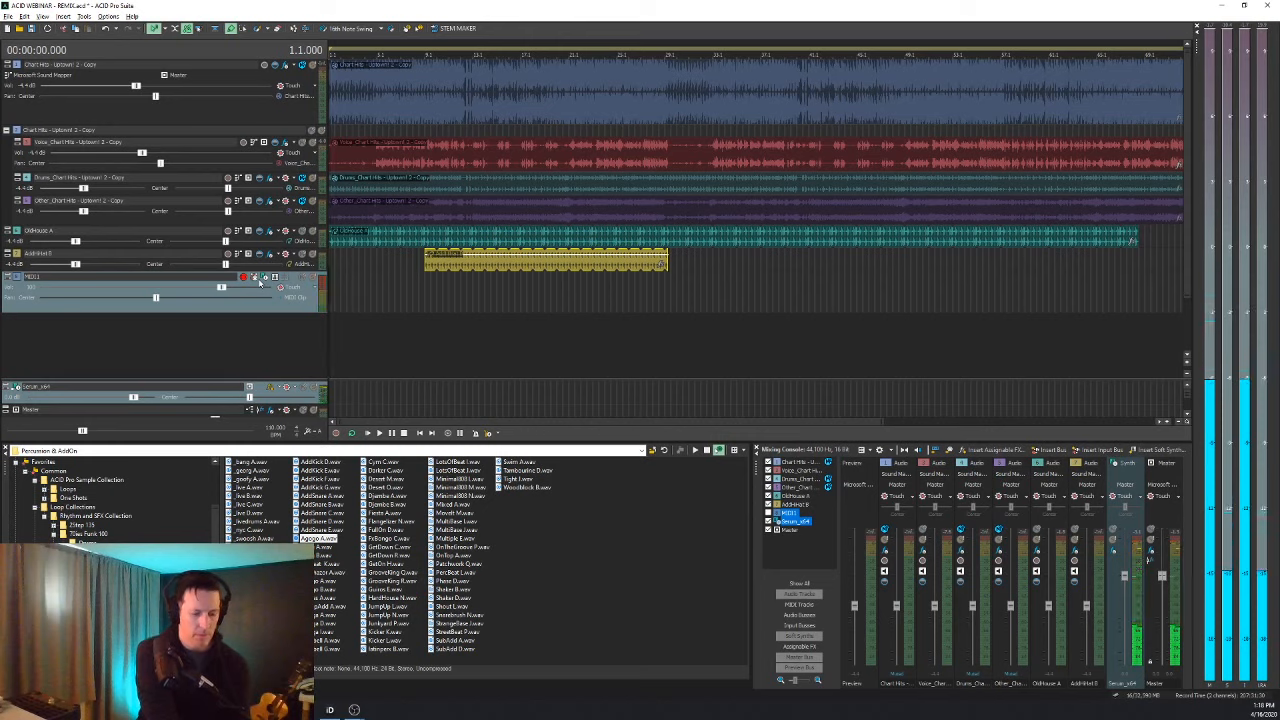
{"action": "left_click", "coordinate": [476, 434]}
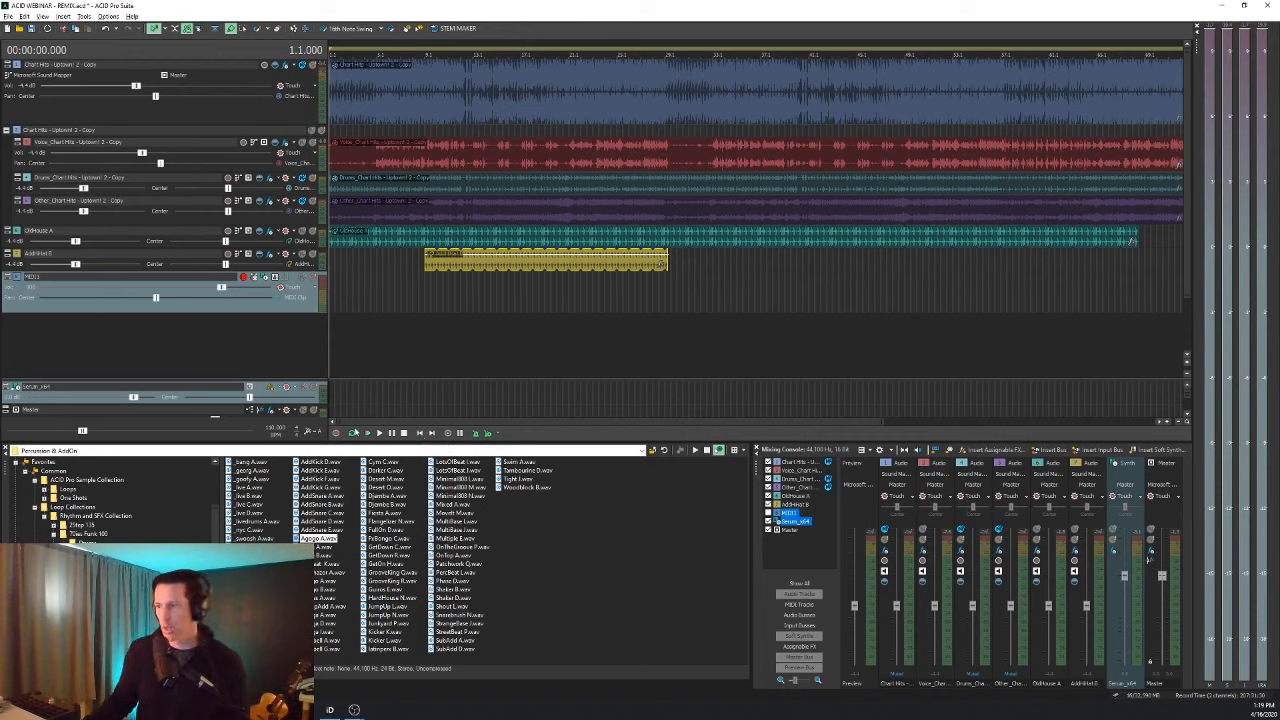
Record a Serum part on the MIDI track from the project start to about measure 22.
{"action": "left_click", "coordinate": [337, 435]}
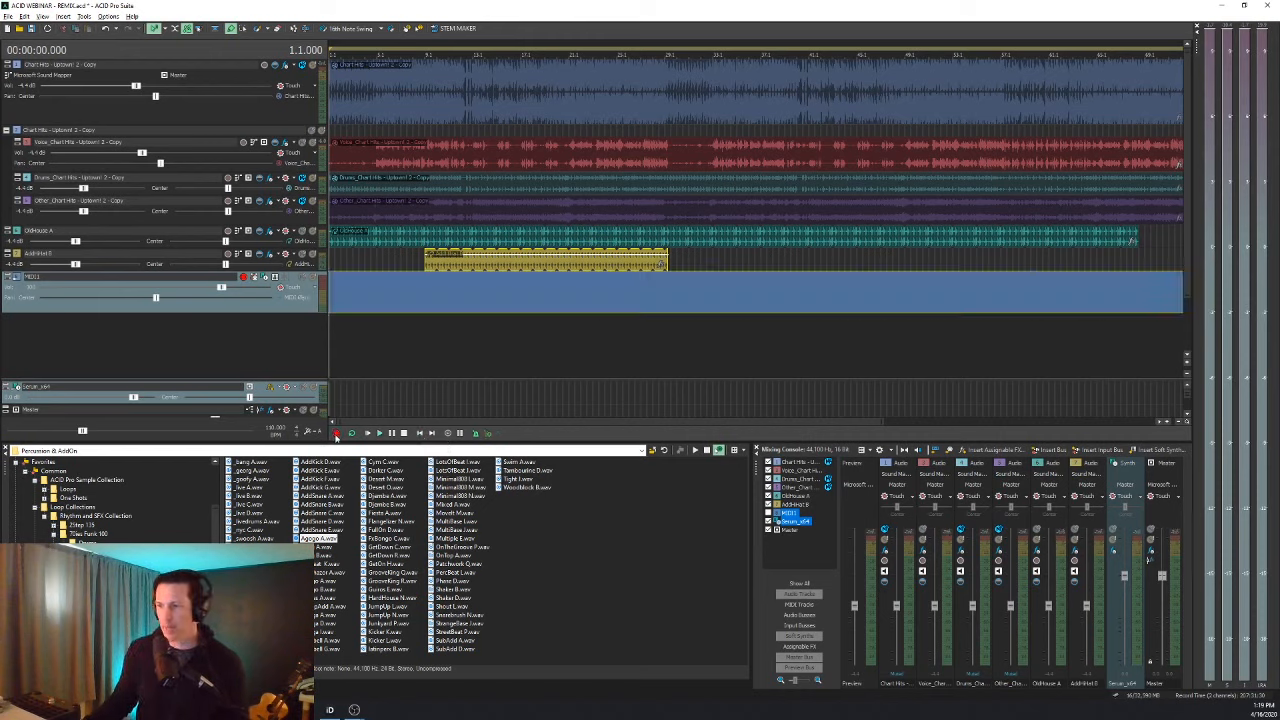
{"action": "left_click", "coordinate": [337, 435]}
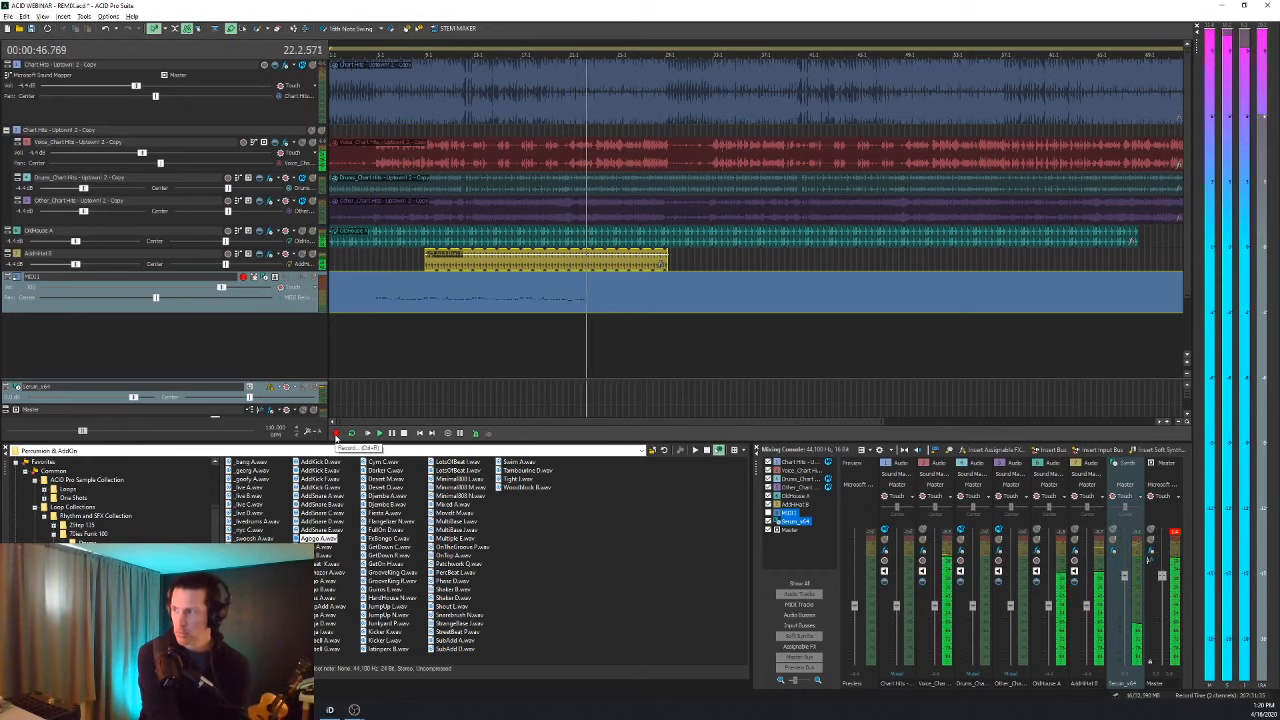
{"action": "left_click", "coordinate": [336, 436]}
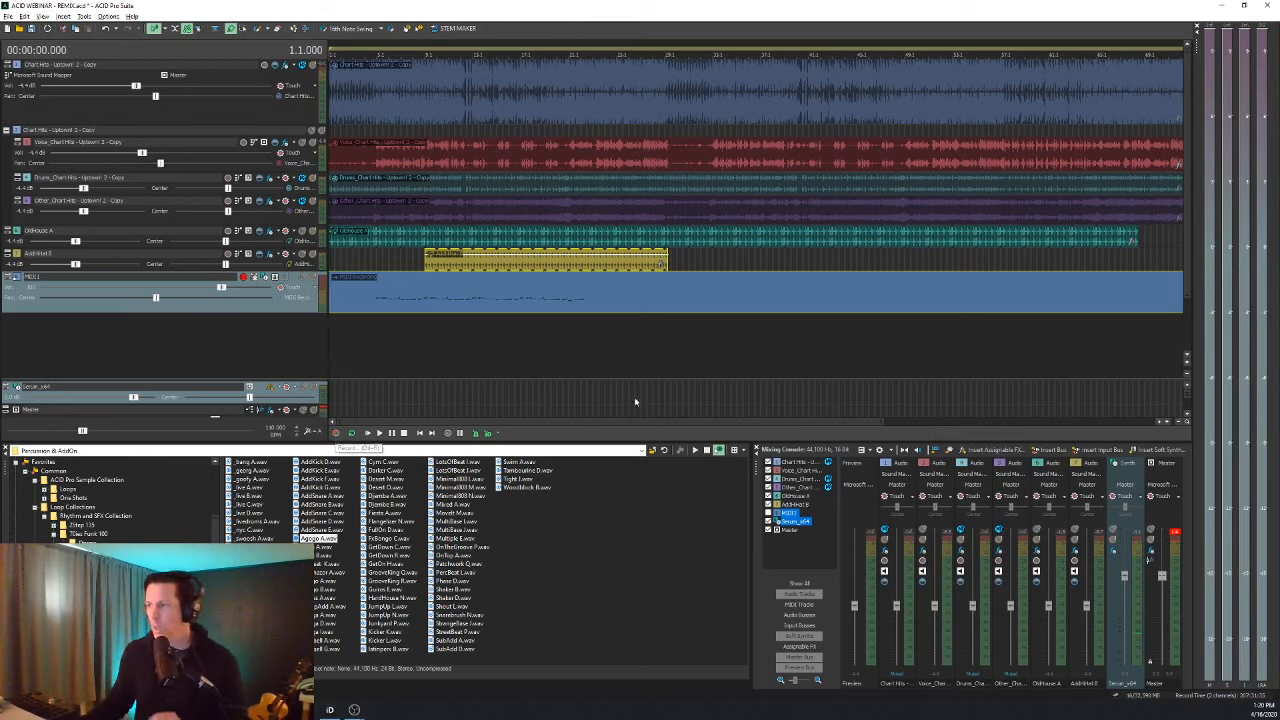
Quantize the start times of all notes in the recorded MIDI clip, leaving note durations out.
{"action": "left_click", "coordinate": [391, 305]}
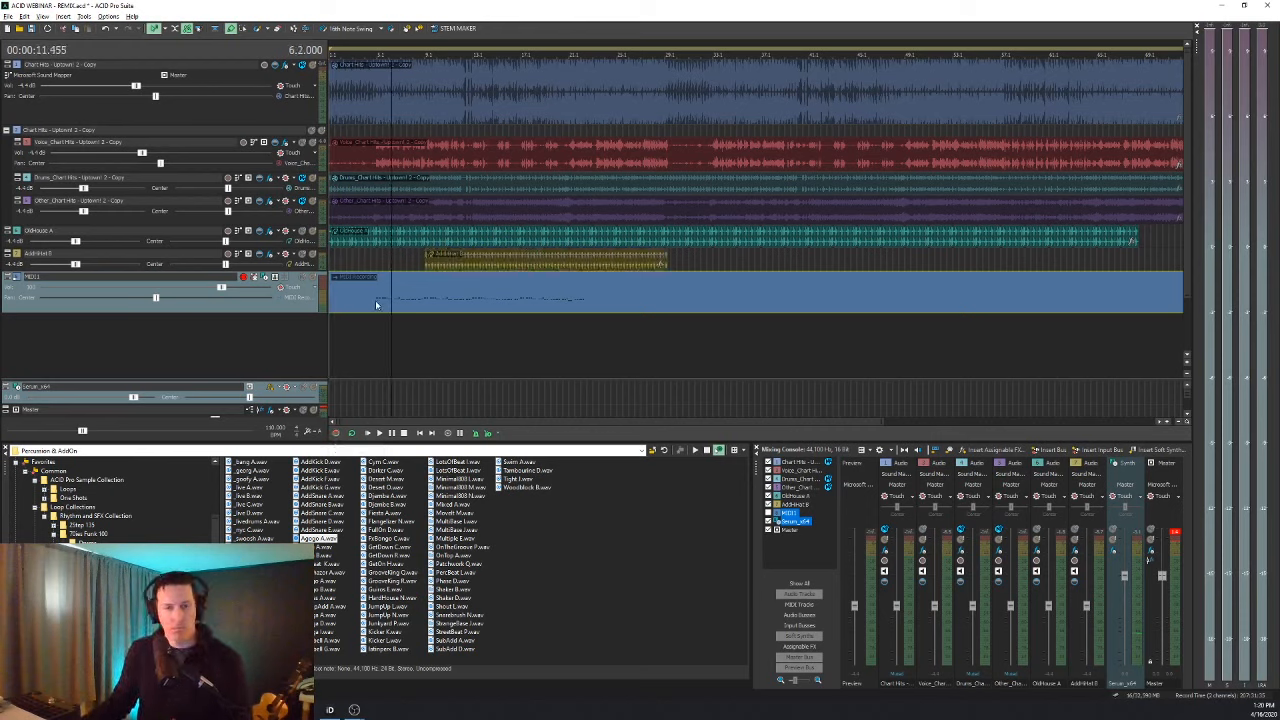
{"action": "right_click", "coordinate": [387, 304]}
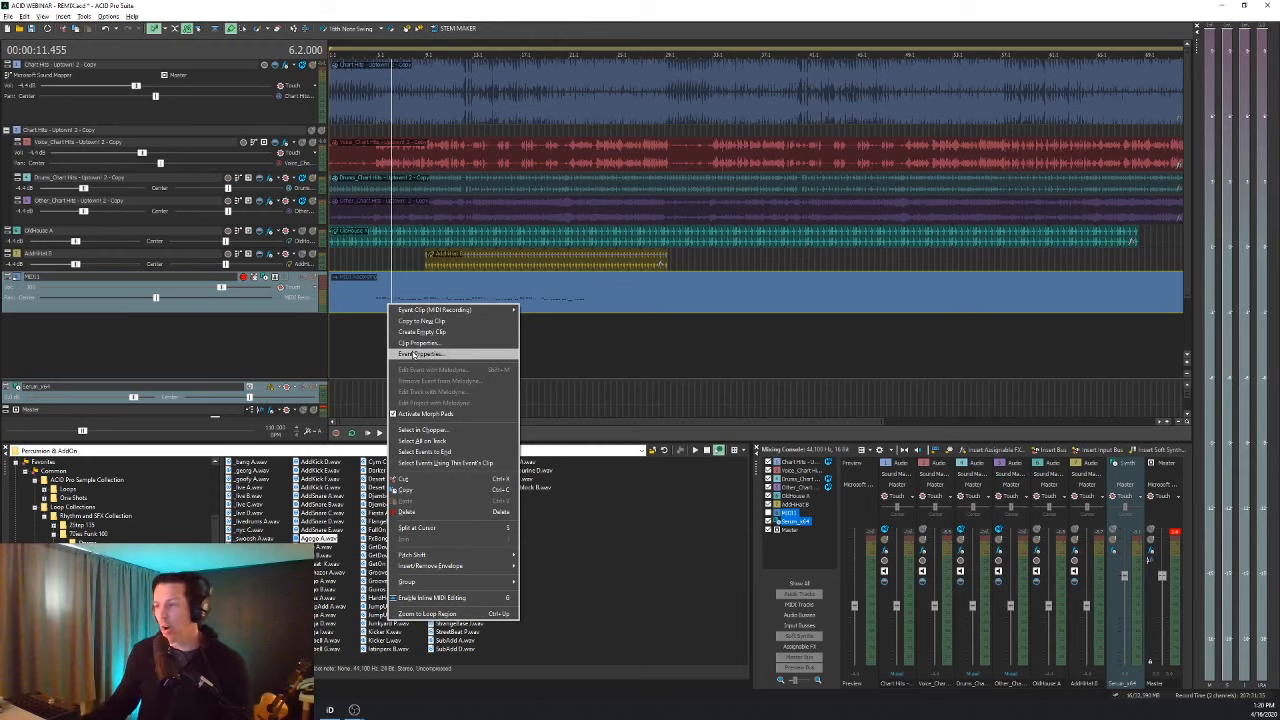
{"action": "left_click", "coordinate": [408, 342]}
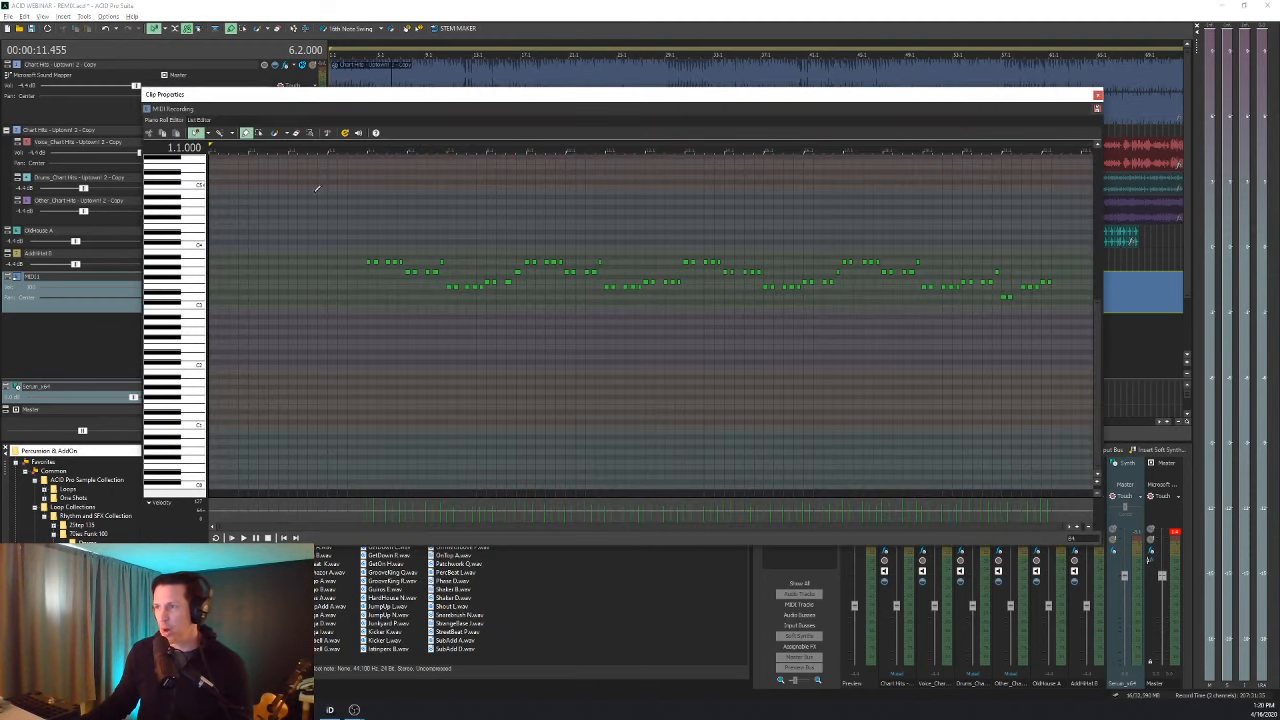
{"action": "left_click", "coordinate": [259, 133]}
{"action": "left_click", "coordinate": [316, 236]}
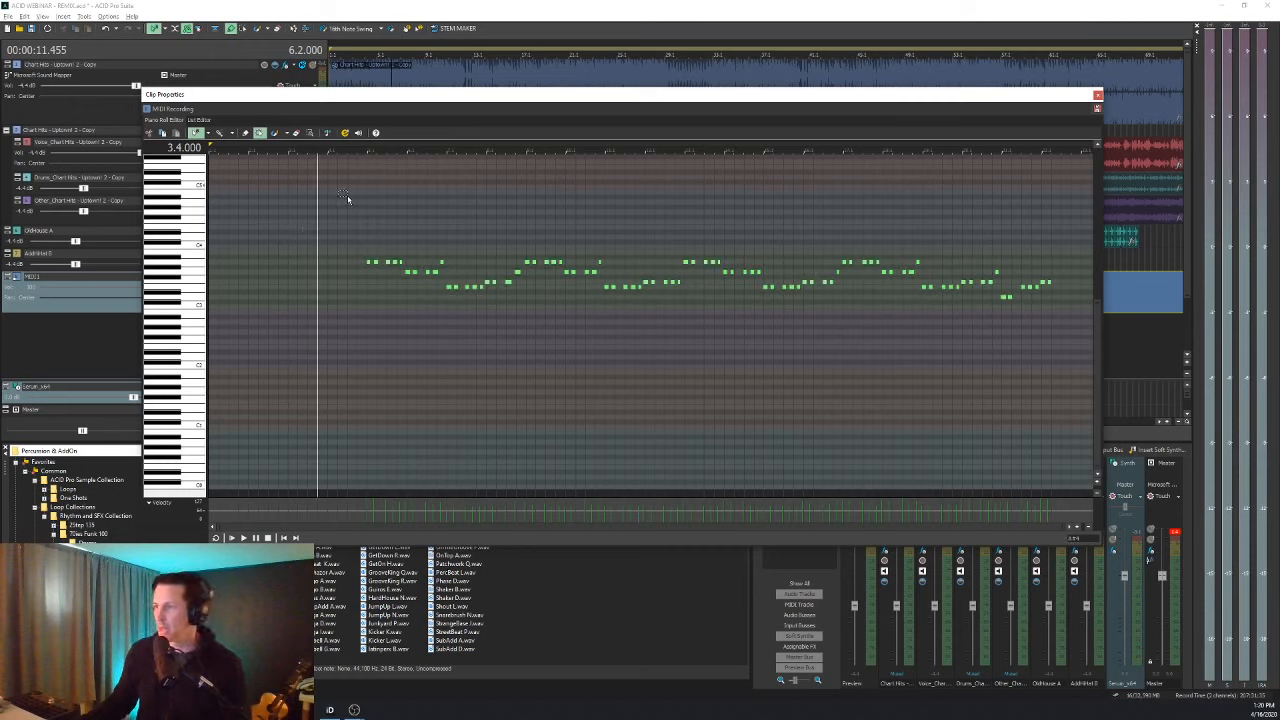
{"action": "left_click", "coordinate": [328, 133]}
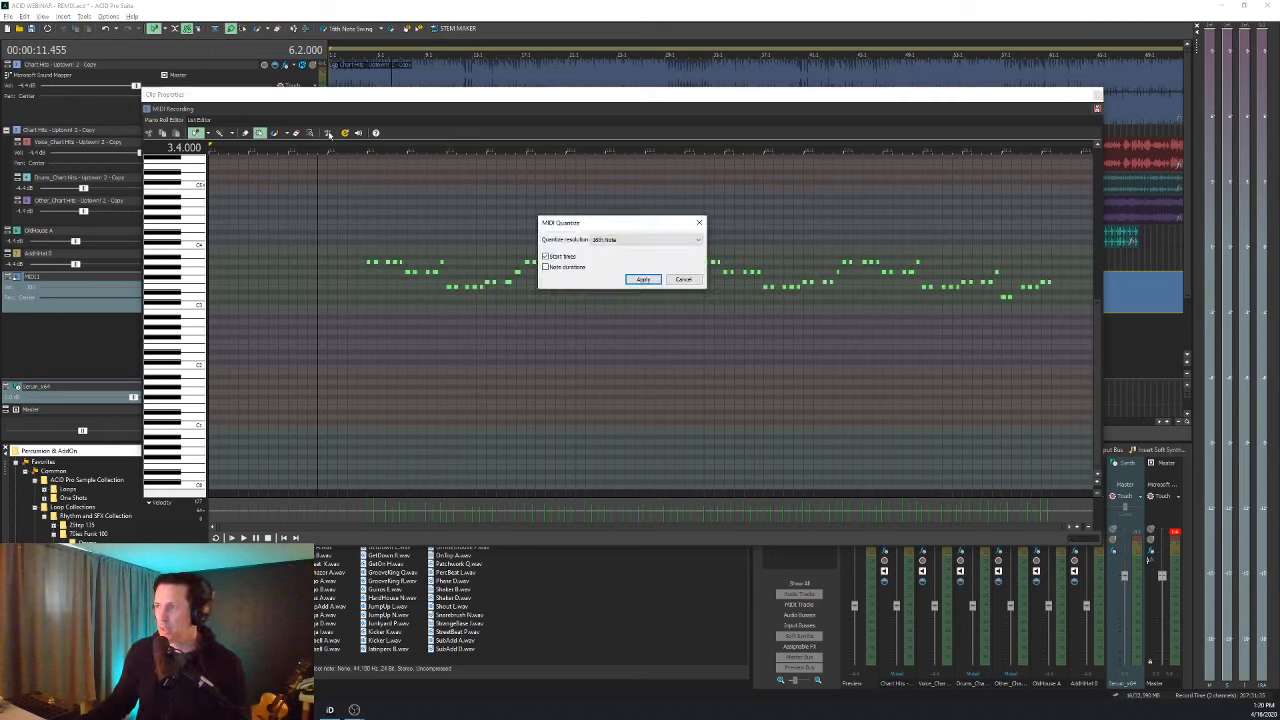
{"action": "left_click", "coordinate": [642, 279]}
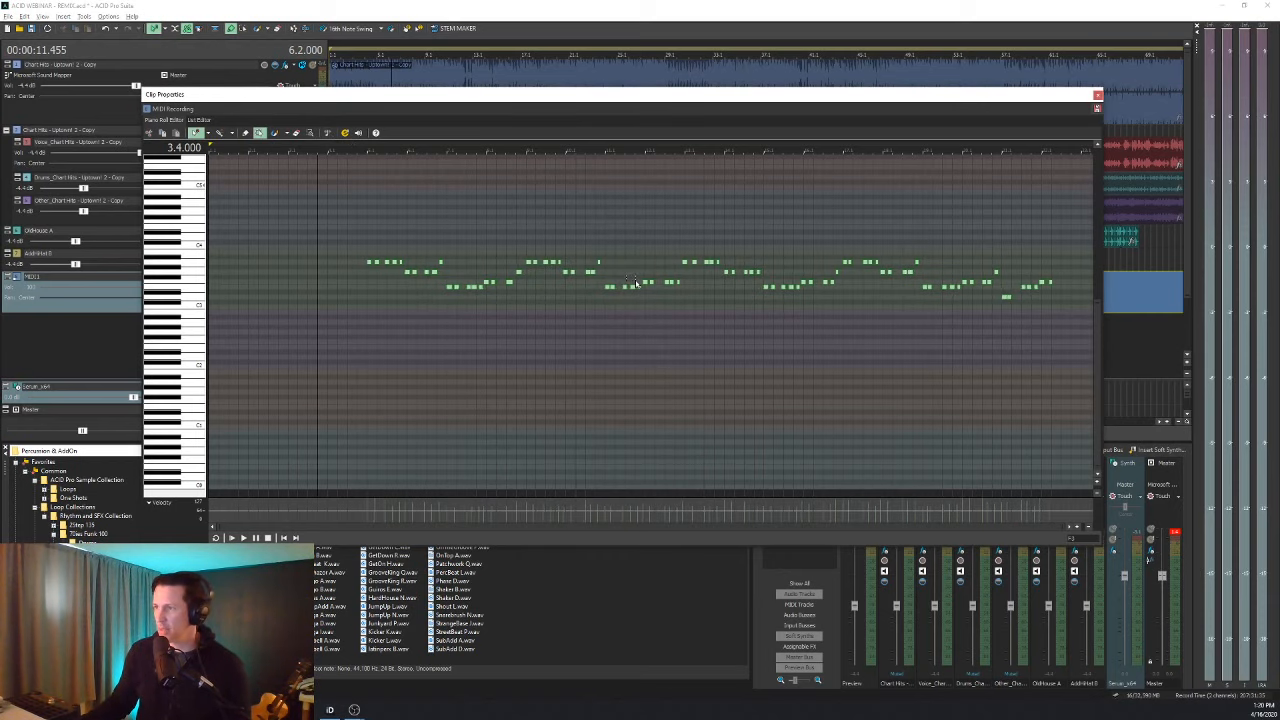
{"action": "left_click", "coordinate": [1098, 95]}
Play the quantized part with the mix from measure 5 and examine its notes in the piano roll.
{"action": "left_click", "coordinate": [377, 297]}
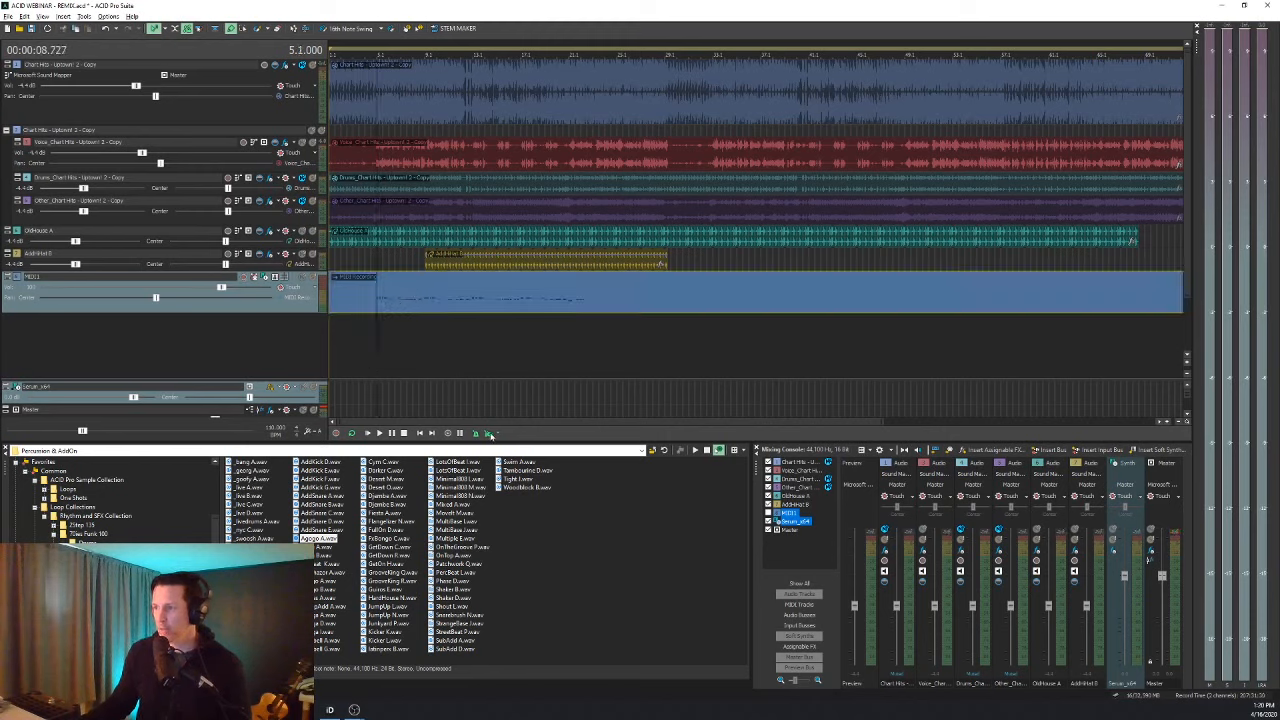
{"action": "key", "text": "space"}
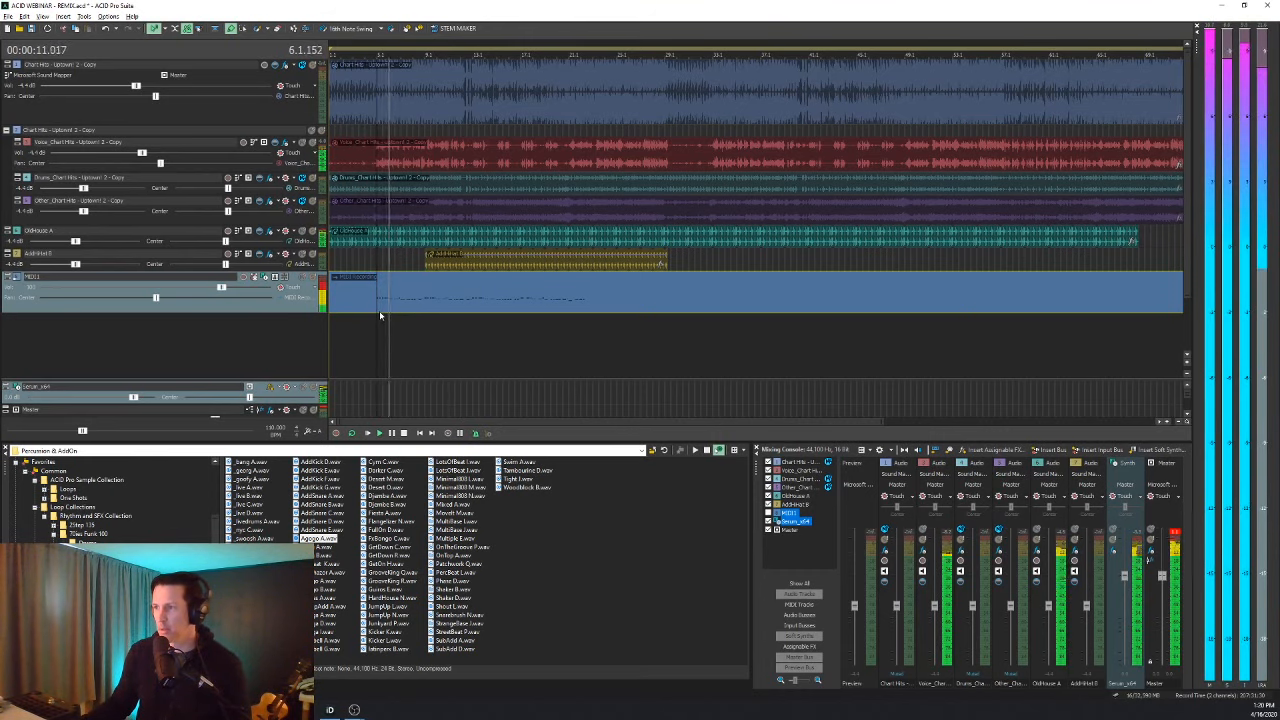
{"action": "right_click", "coordinate": [431, 309]}
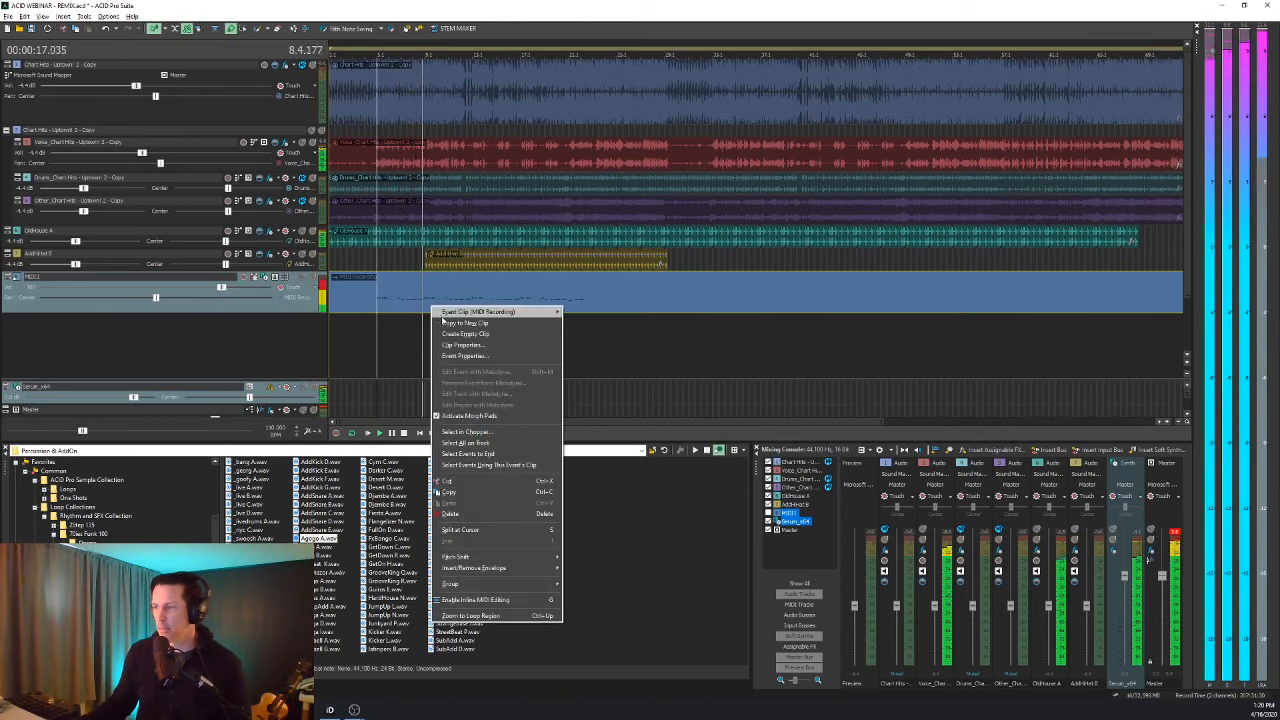
{"action": "left_click", "coordinate": [460, 350]}
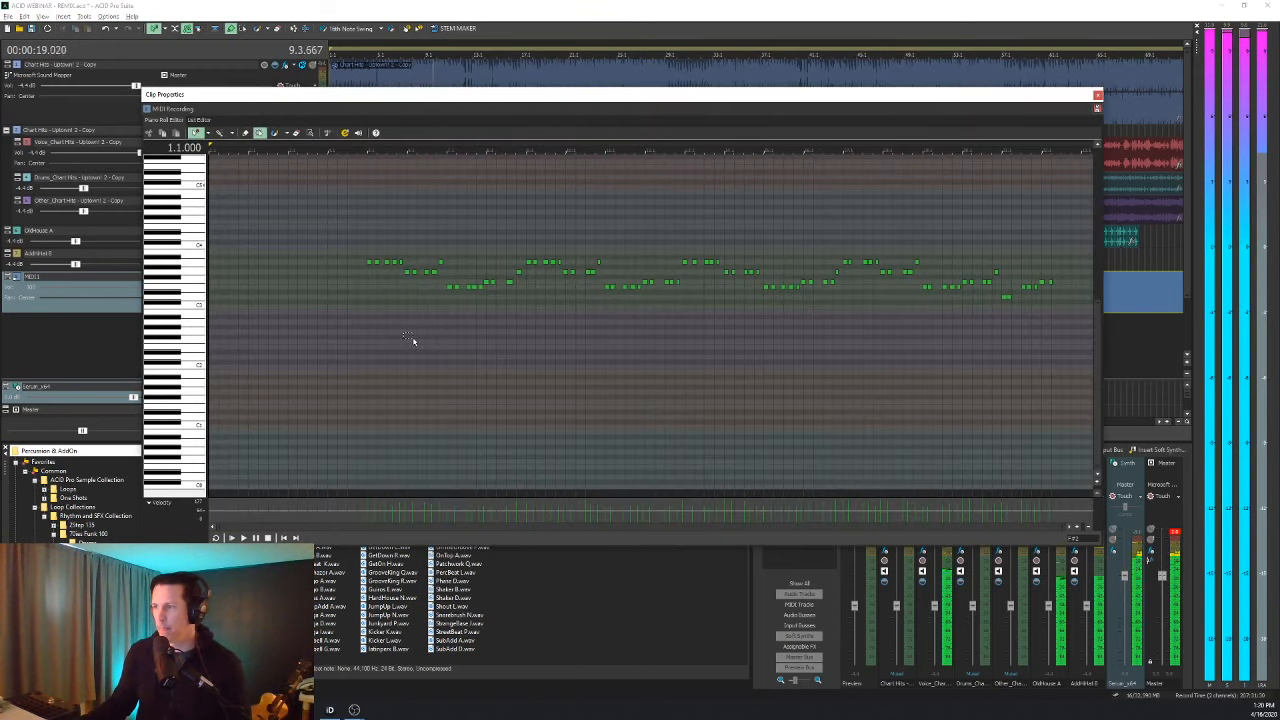
{"action": "left_click", "coordinate": [1097, 95]}
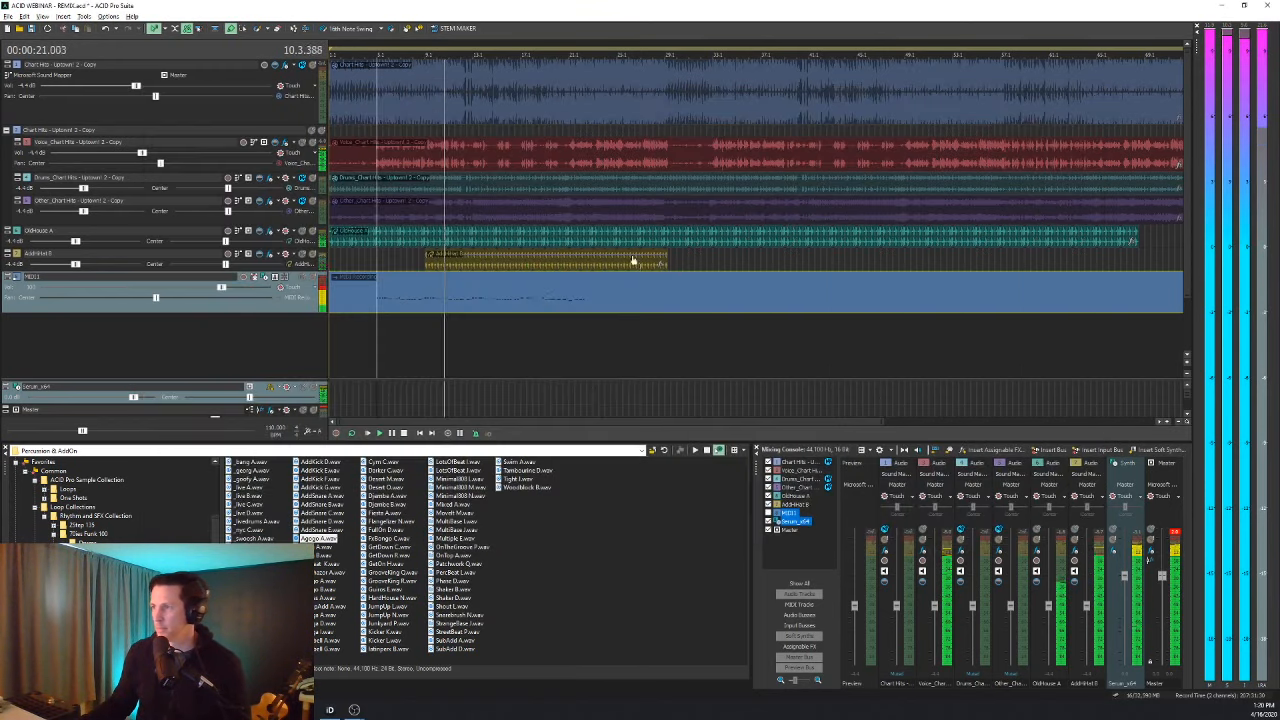
{"action": "left_click", "coordinate": [449, 305]}
{"action": "right_click", "coordinate": [449, 305]}
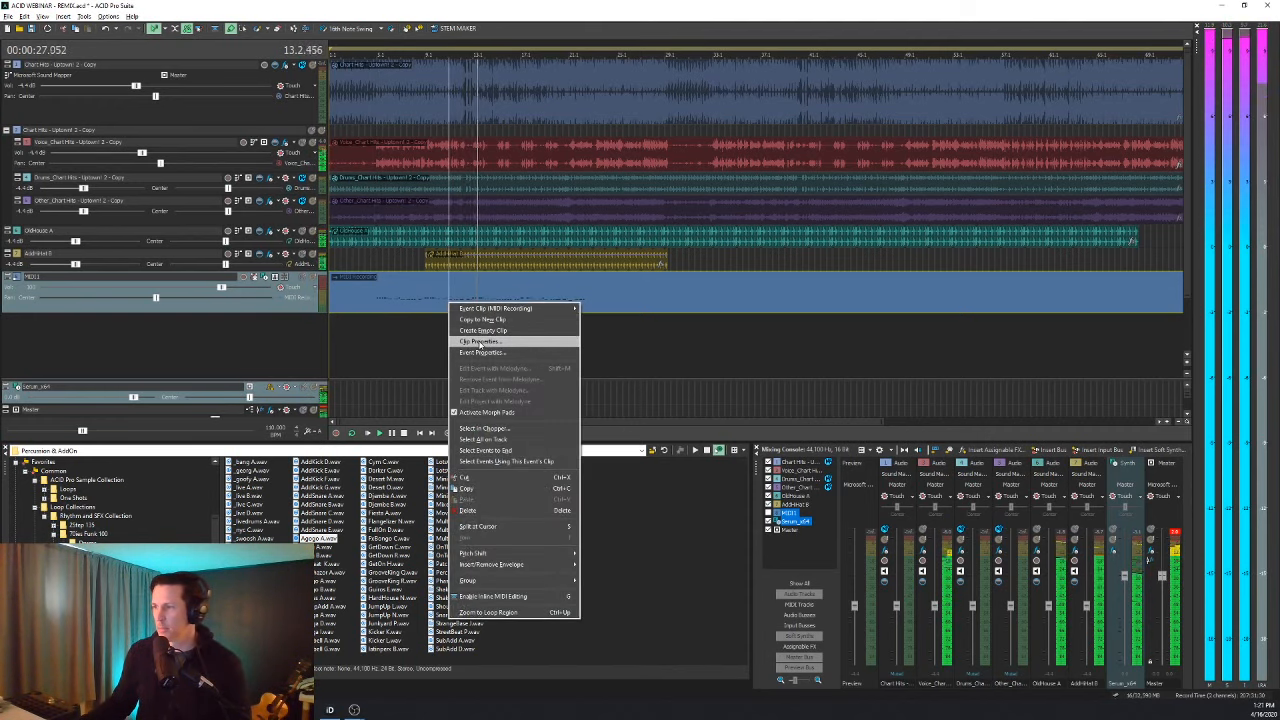
{"action": "left_click", "coordinate": [477, 340]}
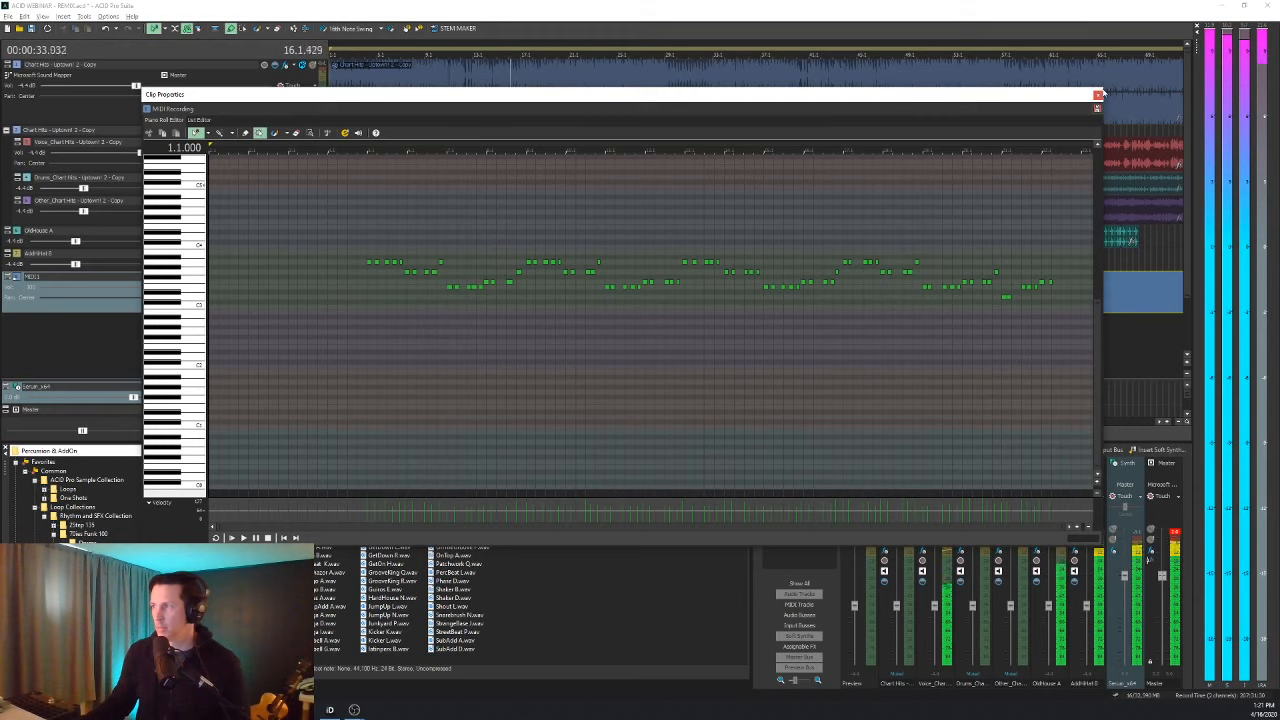
{"action": "left_click", "coordinate": [1098, 94]}
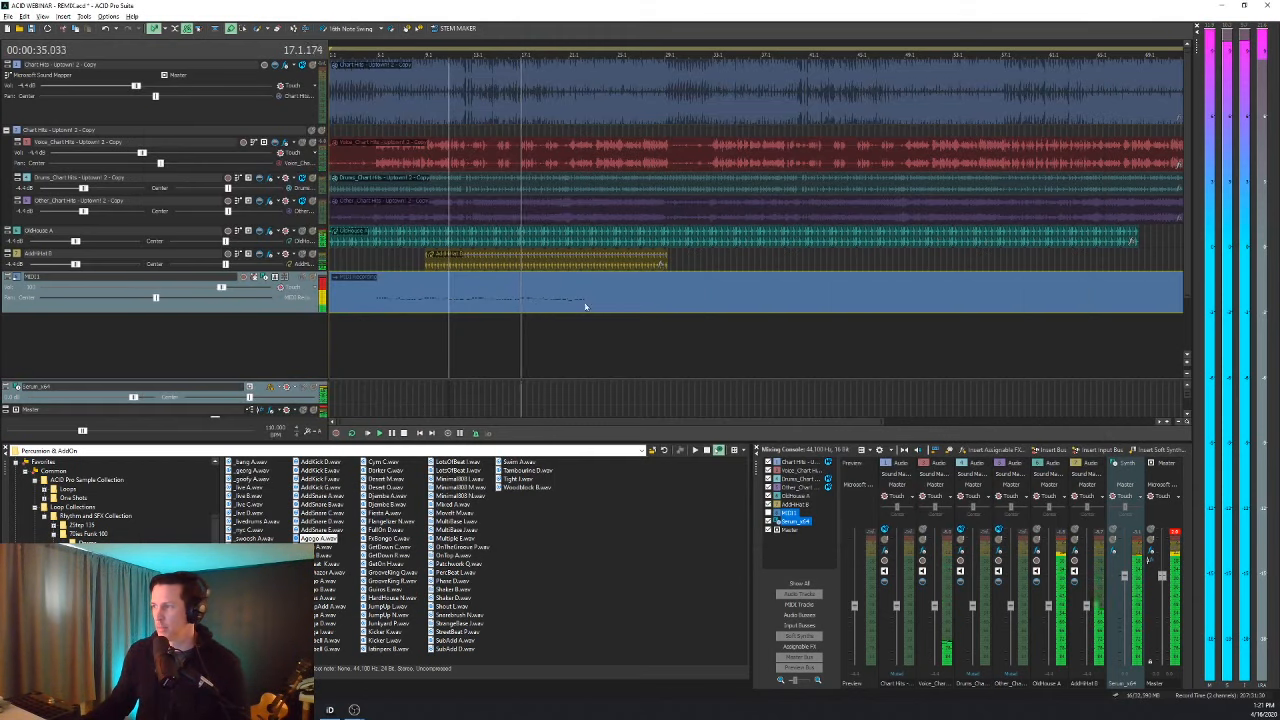
Stop playback, delete the recorded MIDI clip and re-arm the MIDI track for recording.
{"action": "key", "text": "space"}
{"action": "left_click", "coordinate": [551, 315]}
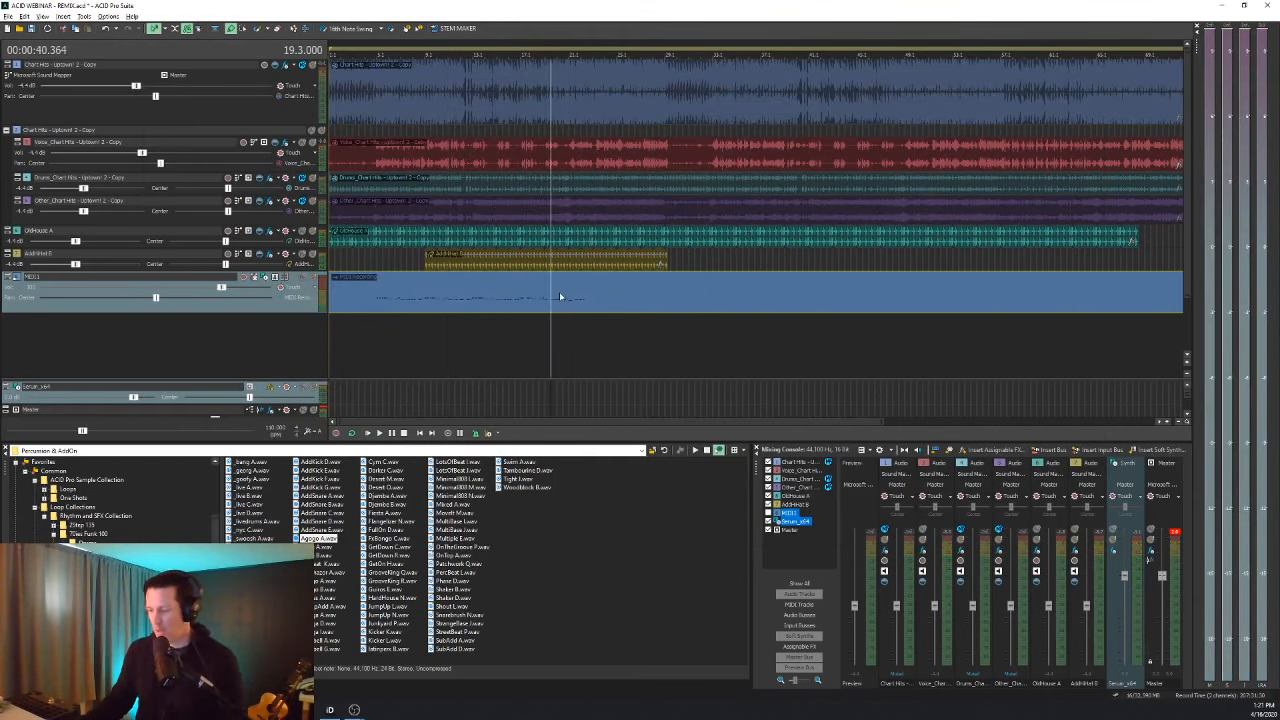
{"action": "key", "text": "Delete"}
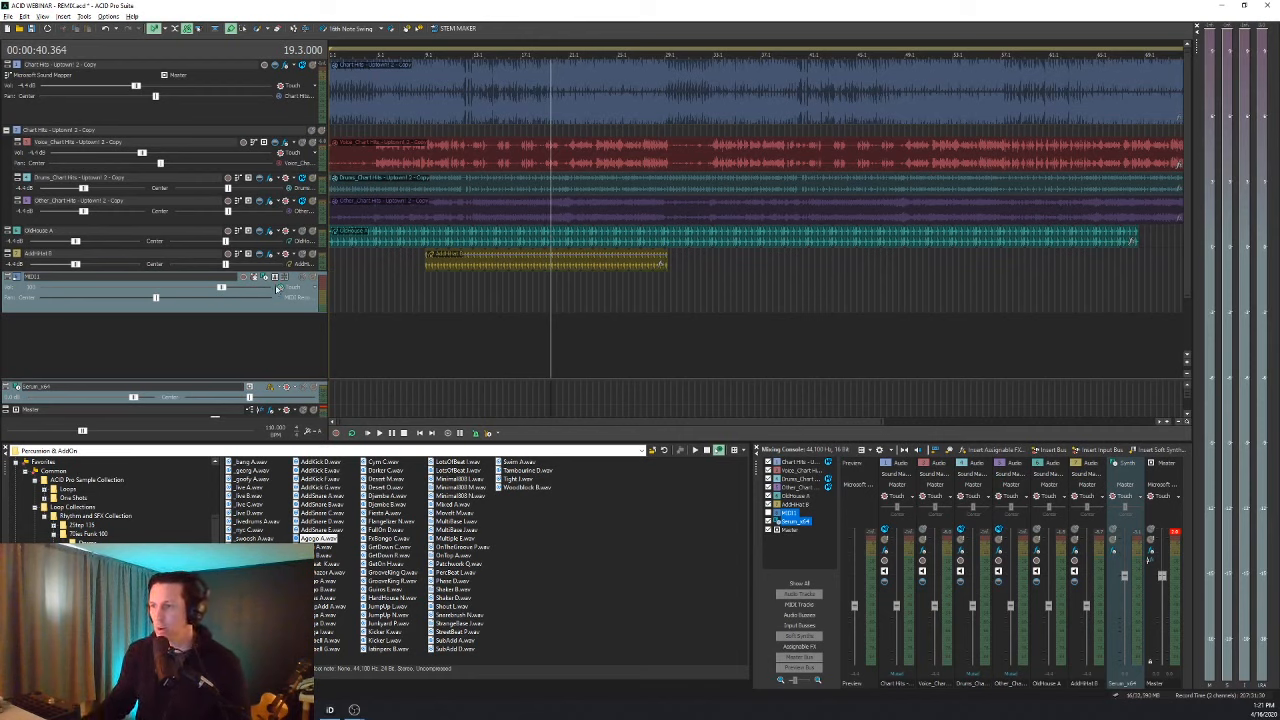
{"action": "left_click", "coordinate": [243, 277]}
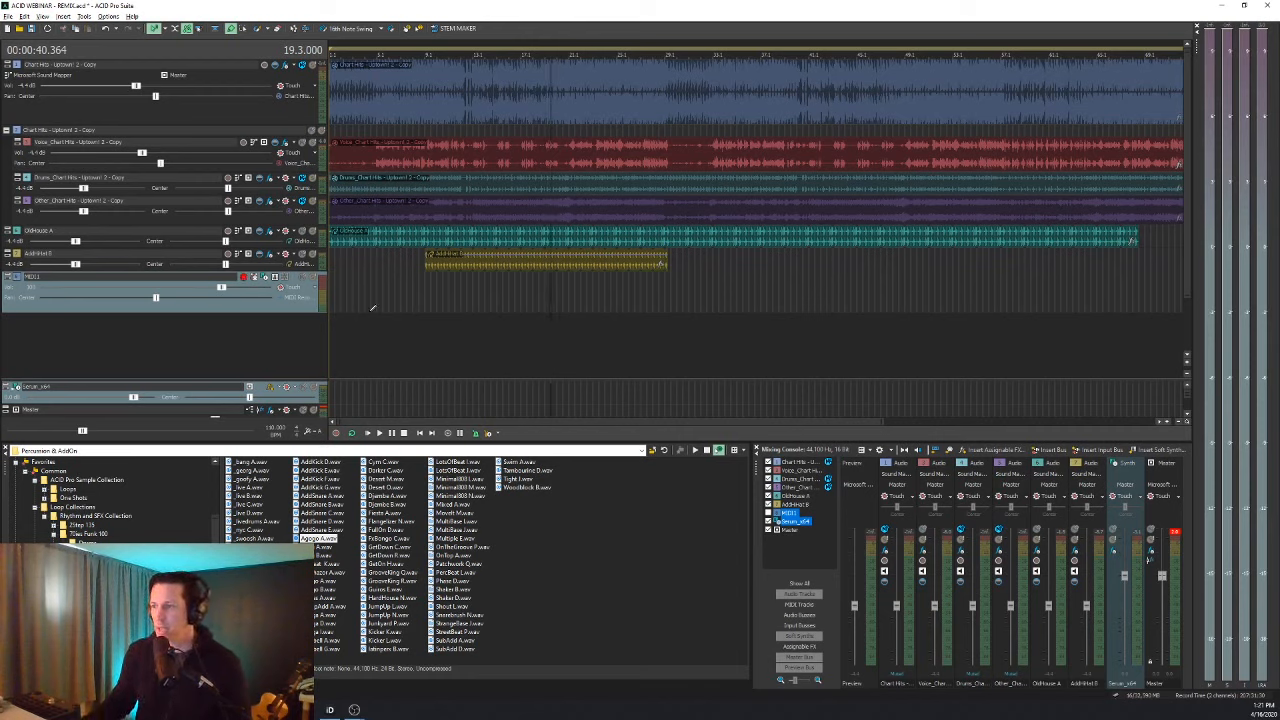
Record a new Serum part on the MIDI track from the project start to about measure 20.
{"action": "left_click", "coordinate": [405, 433]}
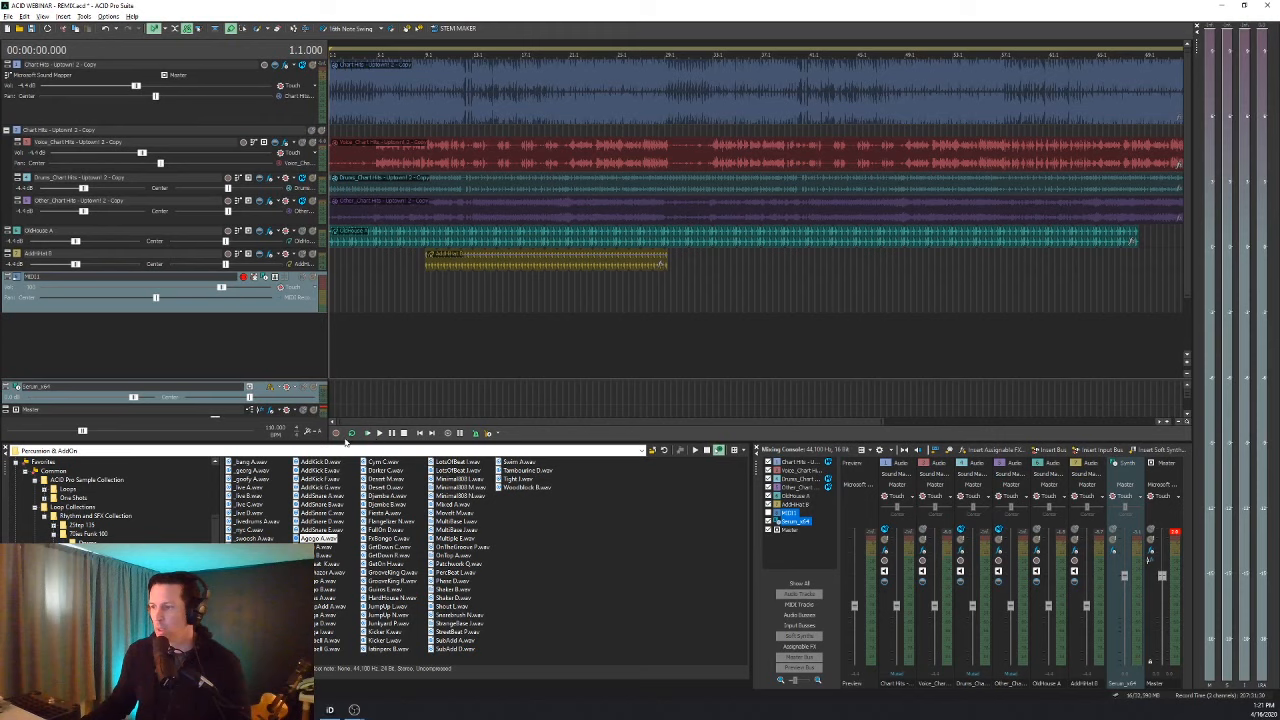
{"action": "left_click", "coordinate": [337, 434]}
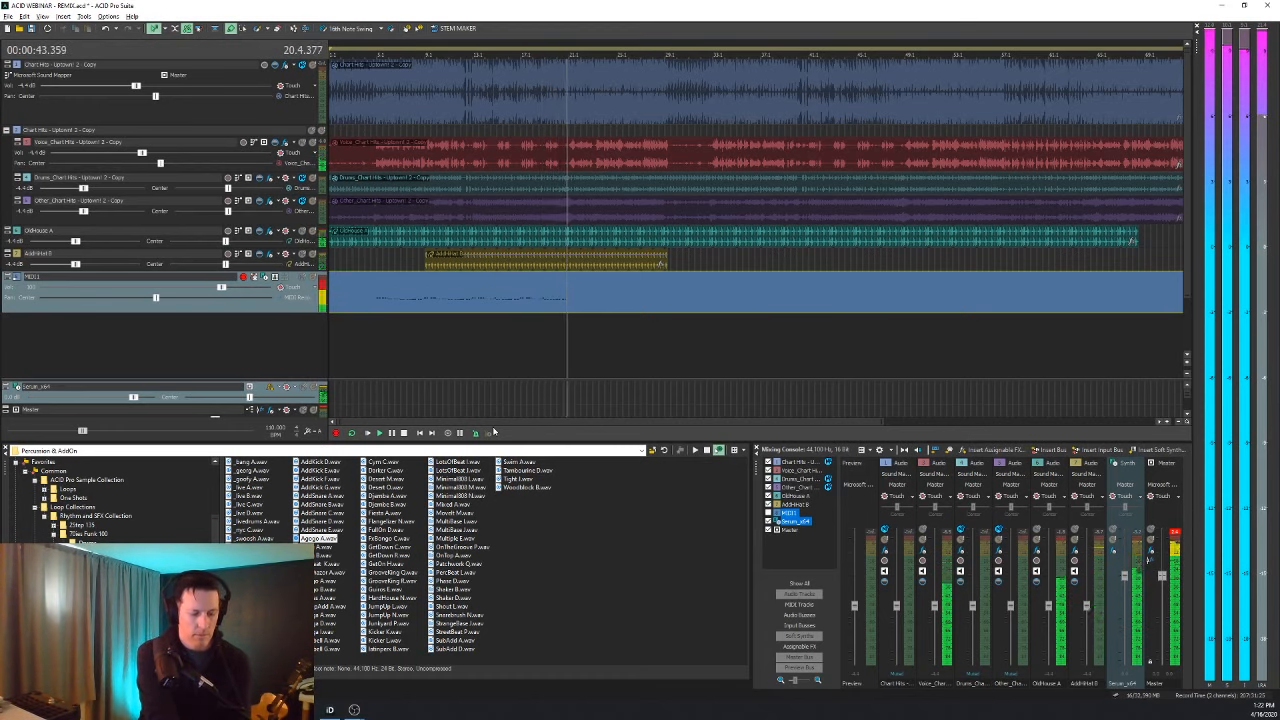
{"action": "key", "text": "space"}
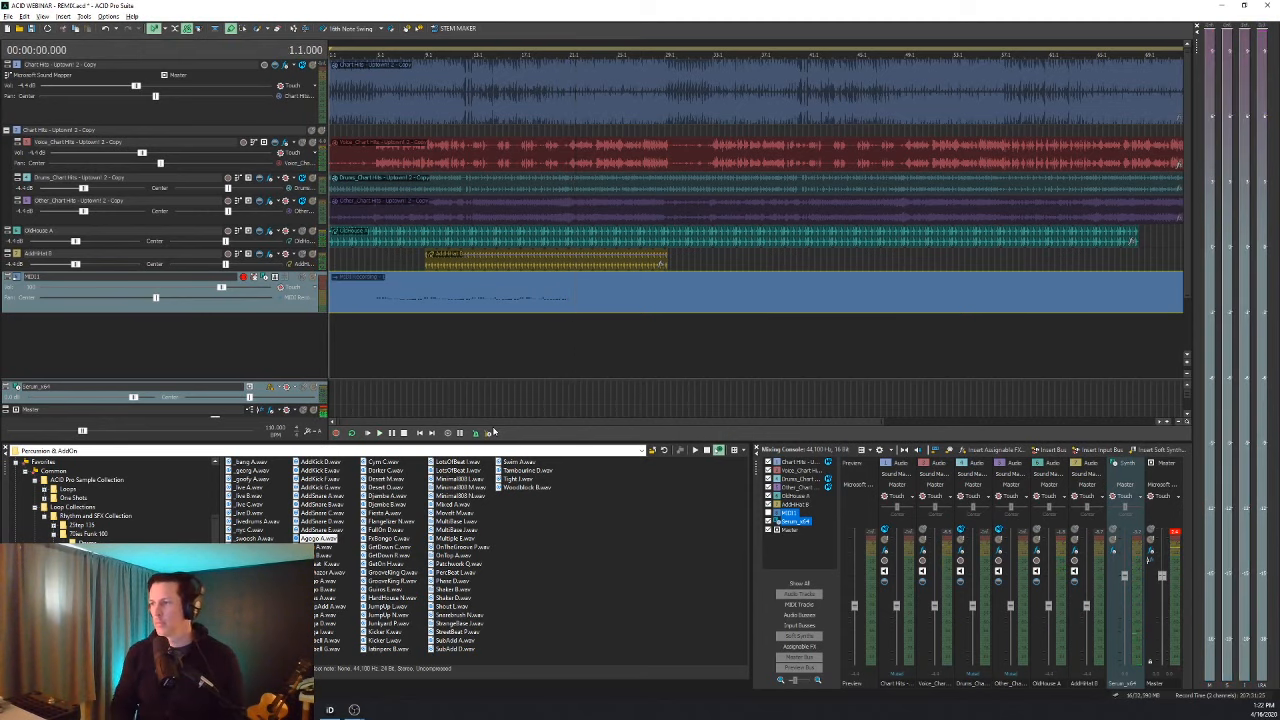
Quantize the start times of the notes in the new MIDI clip, leaving note durations out, and close the clip properties.
{"action": "right_click", "coordinate": [405, 298]}
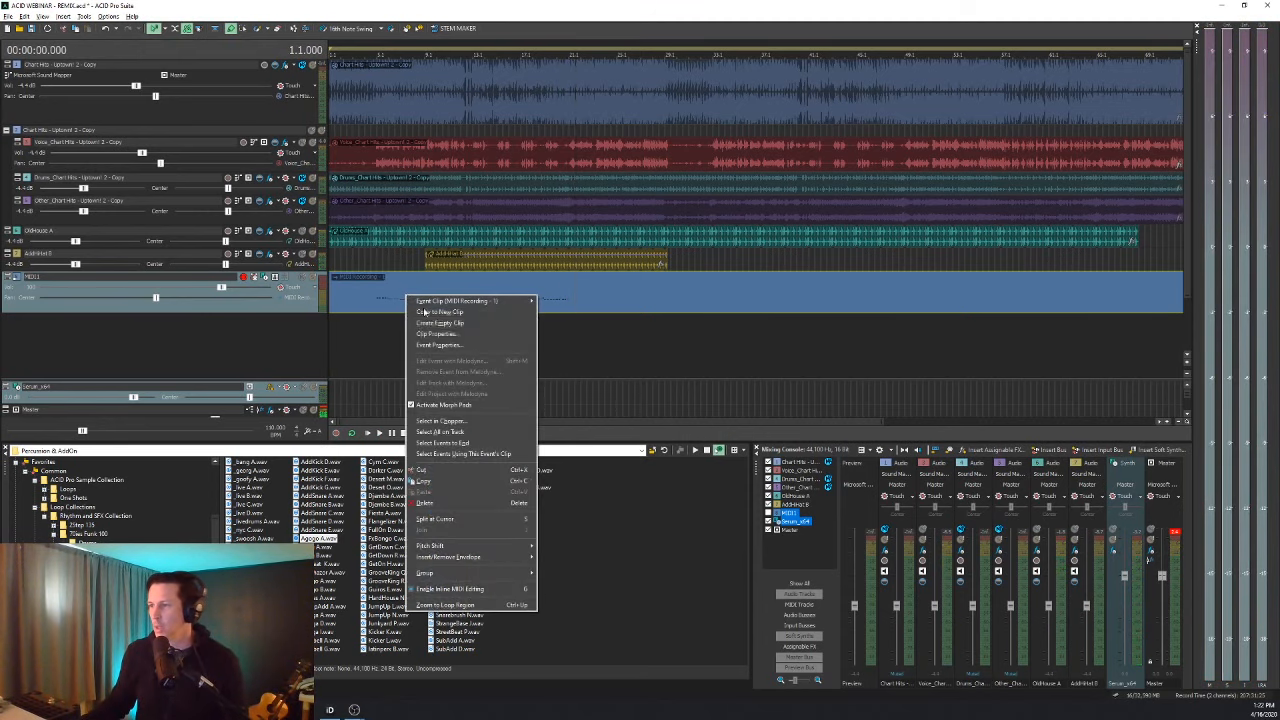
{"action": "left_click", "coordinate": [435, 341]}
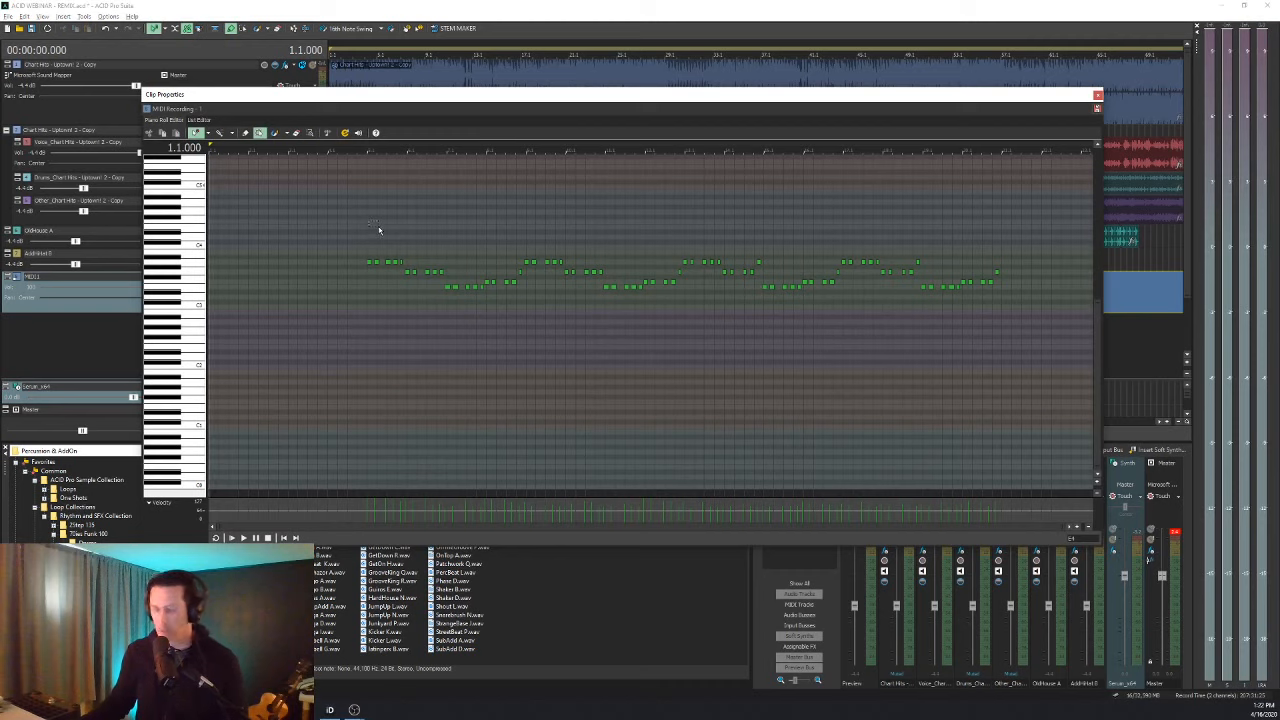
{"action": "left_click", "coordinate": [329, 133]}
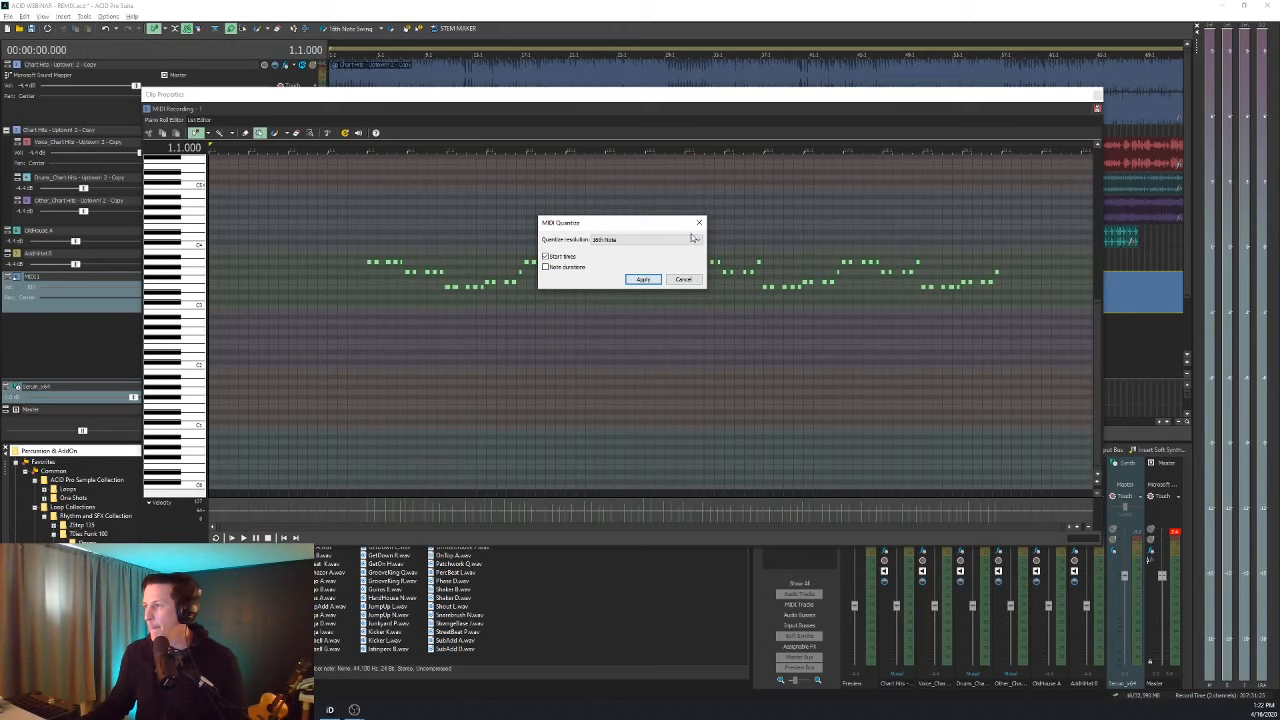
{"action": "left_click", "coordinate": [643, 279]}
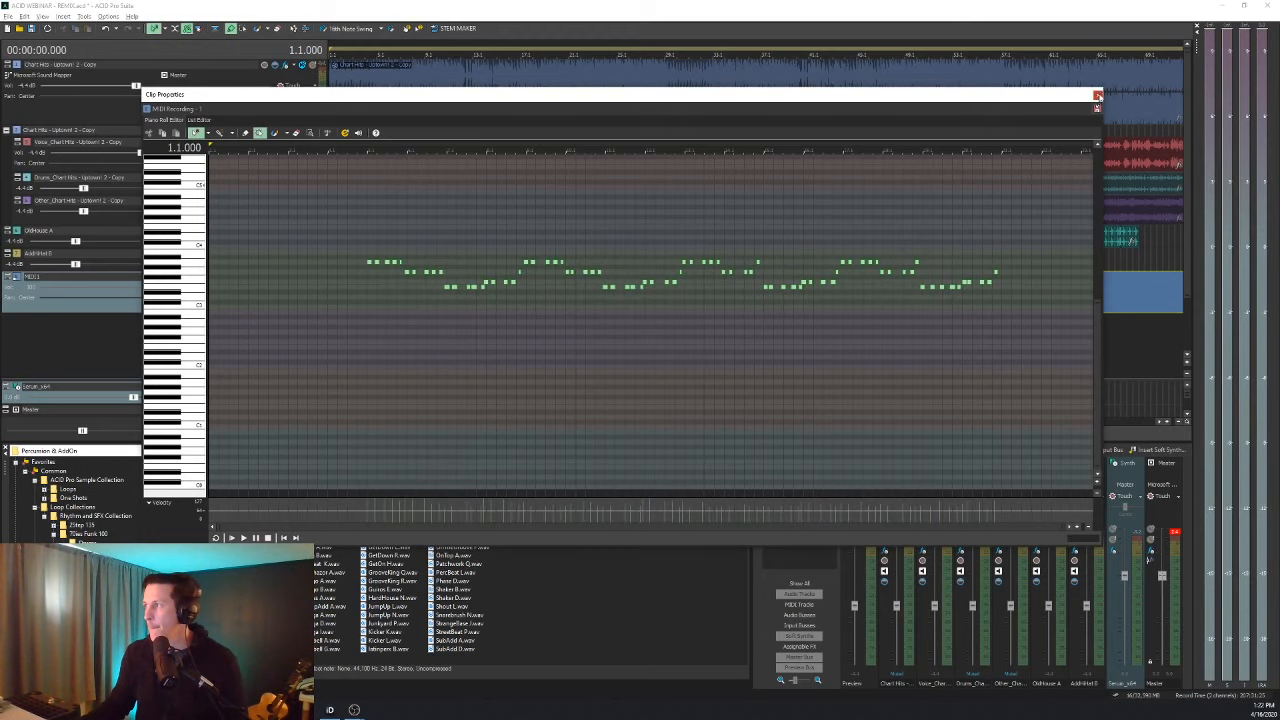
{"action": "left_click", "coordinate": [1097, 95]}
Trim the empty parts off both ends of the MIDI clip so it runs from measure 5 to just before measure 18.
{"action": "left_click", "coordinate": [635, 295]}
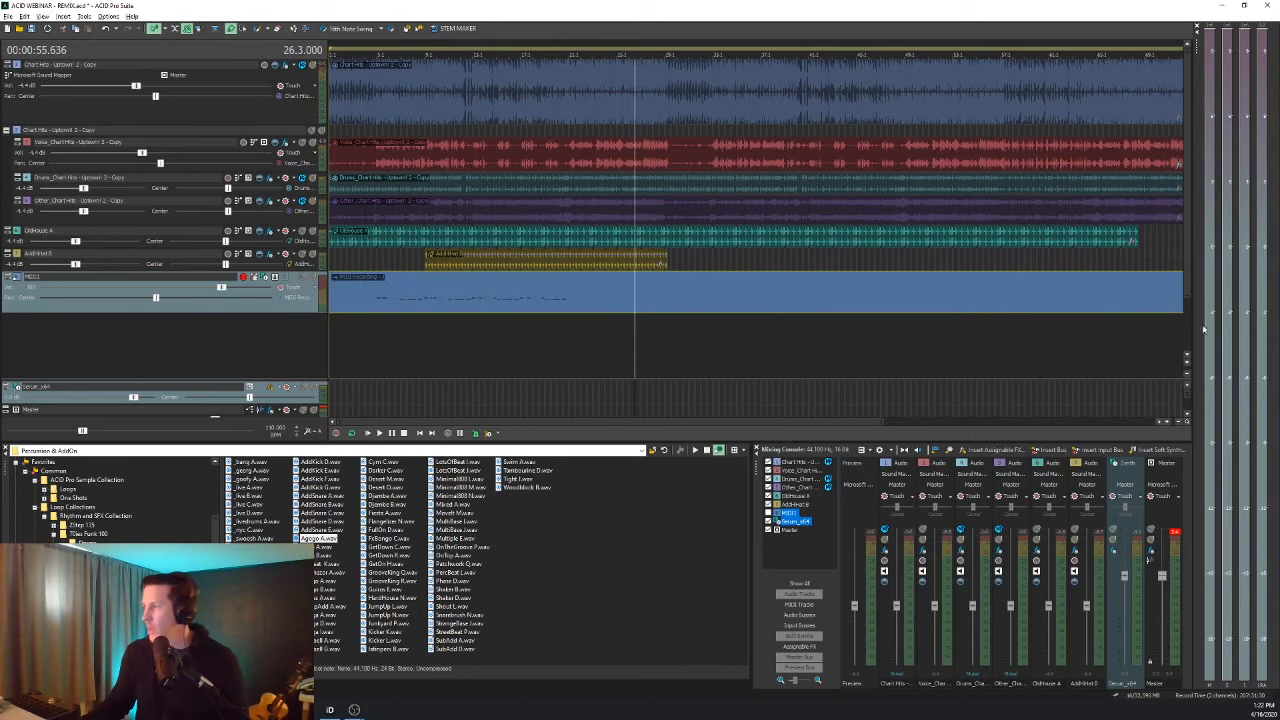
{"action": "scroll", "coordinate": [1071, 327], "scroll_direction": "down", "scroll_amount": 2}
{"action": "left_click_drag", "start_coordinate": [910, 309], "coordinate": [483, 351]}
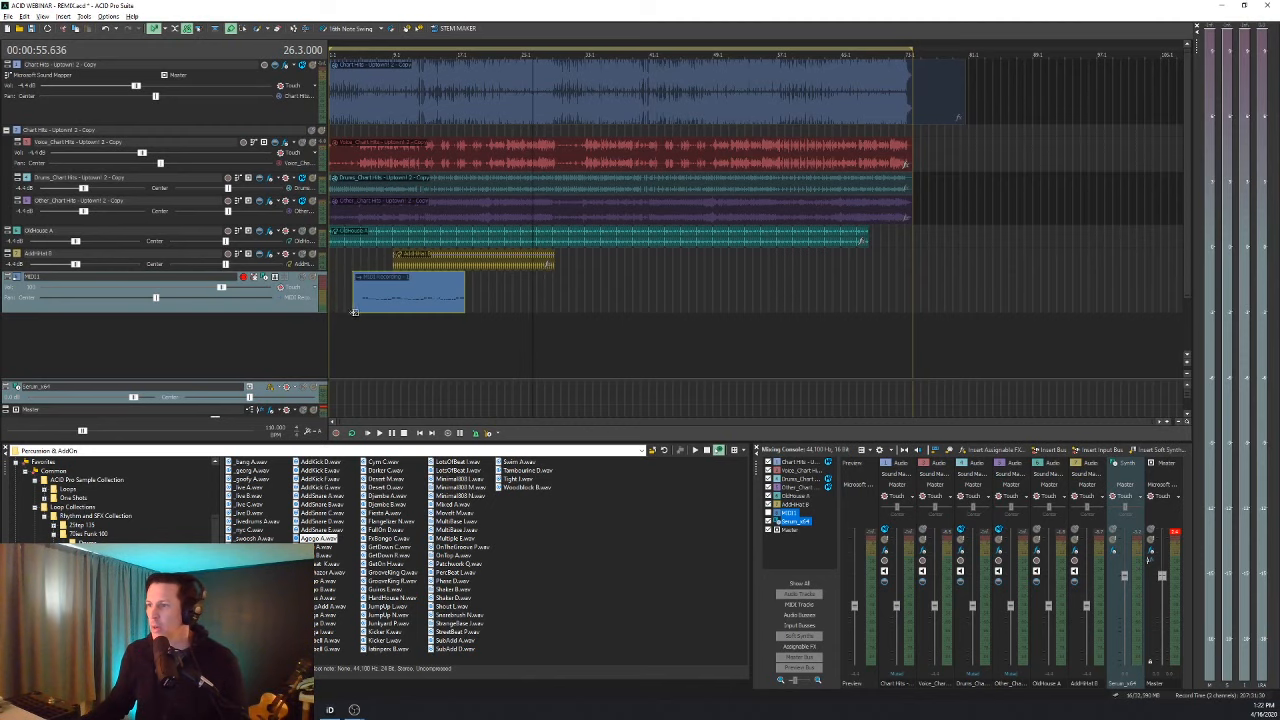
{"action": "scroll", "coordinate": [361, 309], "scroll_direction": "up", "scroll_amount": 3}
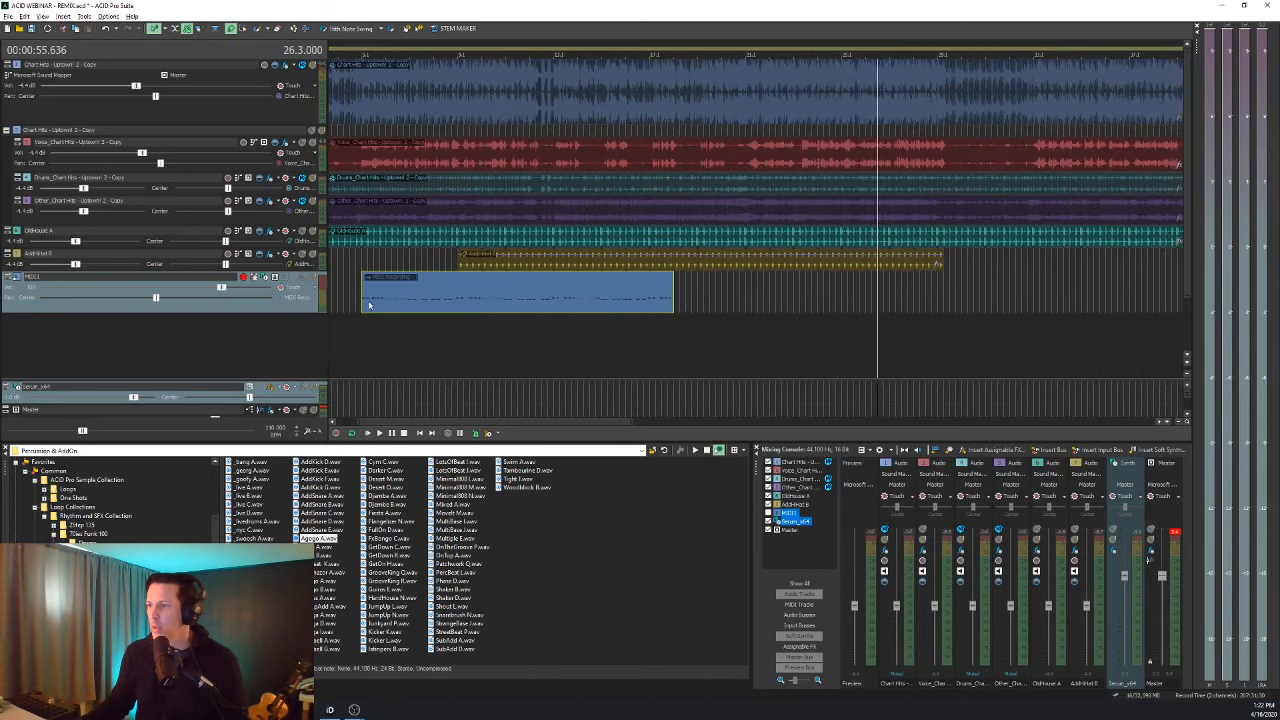
Play the mix from just before measure 5 and lower the Serum synth's volume while listening to the part.
{"action": "key", "text": "space"}
{"action": "left_click", "coordinate": [357, 299]}
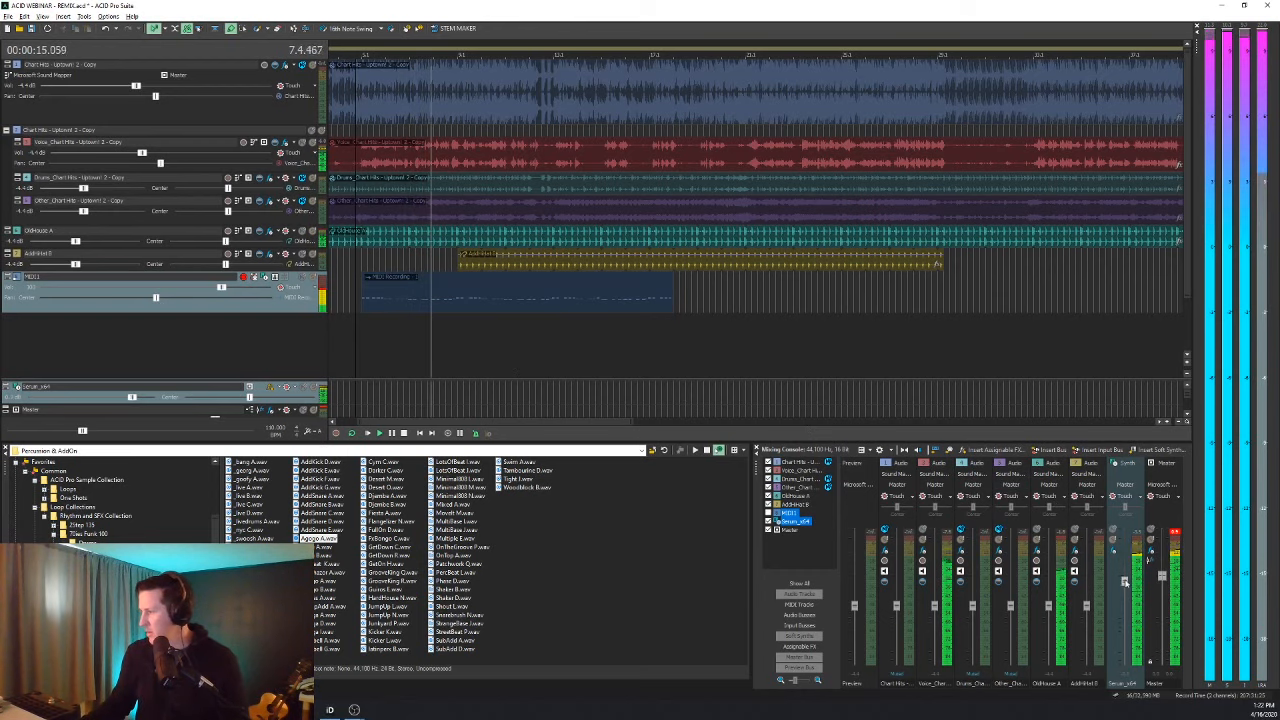
{"action": "left_click_drag", "start_coordinate": [1124, 578], "coordinate": [1127, 597]}
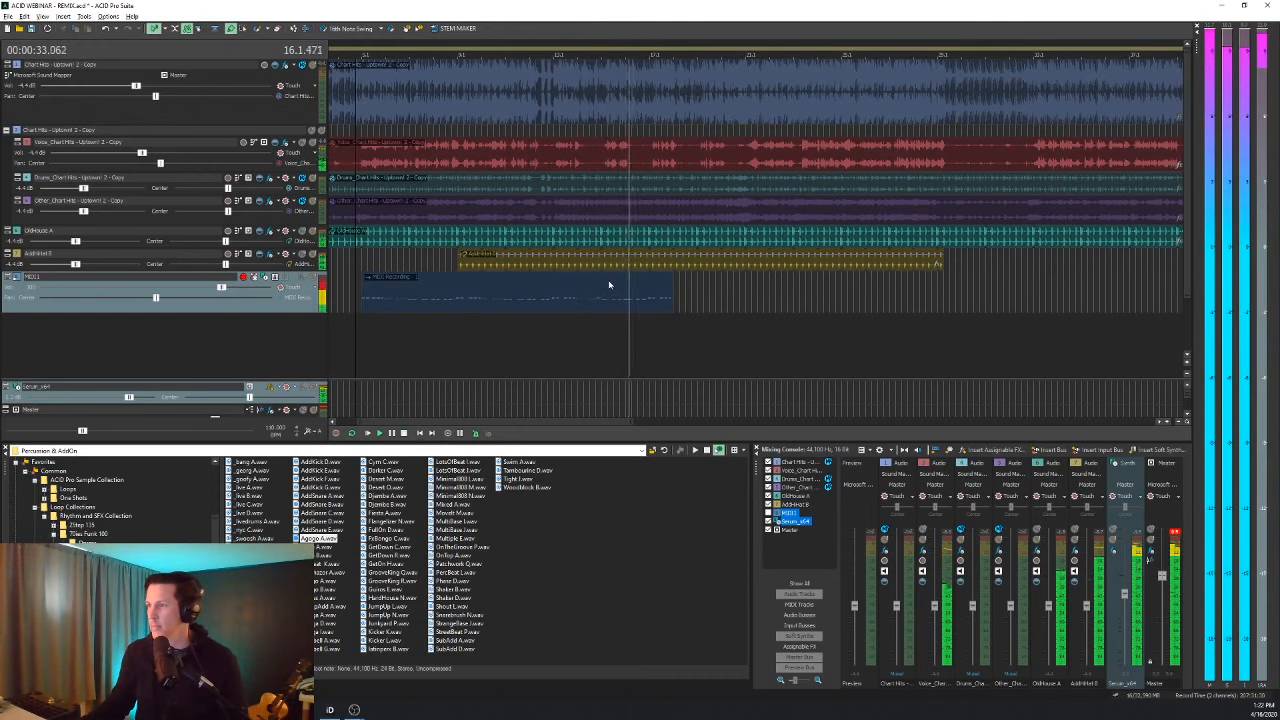
{"action": "key", "text": "space"}
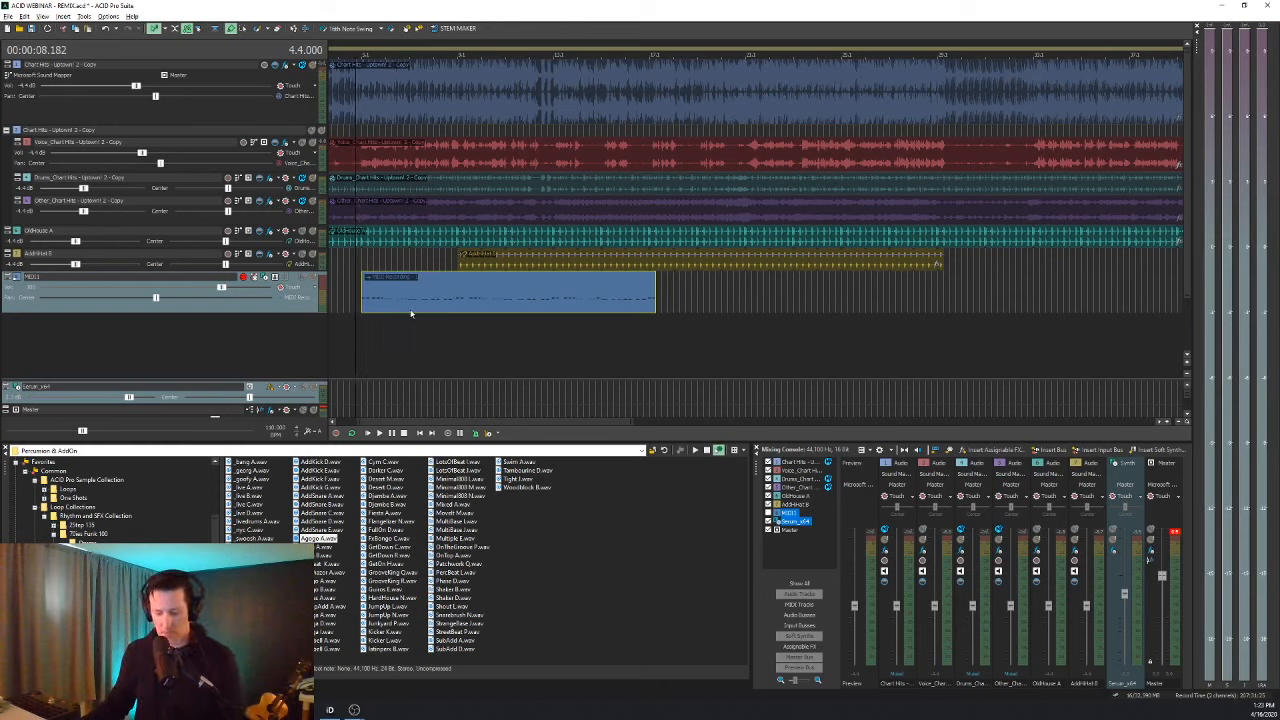
Shorten the MIDI clip to end at about measure 17 and paste a copy directly behind it, reaching about measure 29.
{"action": "left_click", "coordinate": [654, 290]}
{"action": "key", "text": "ctrl+v"}
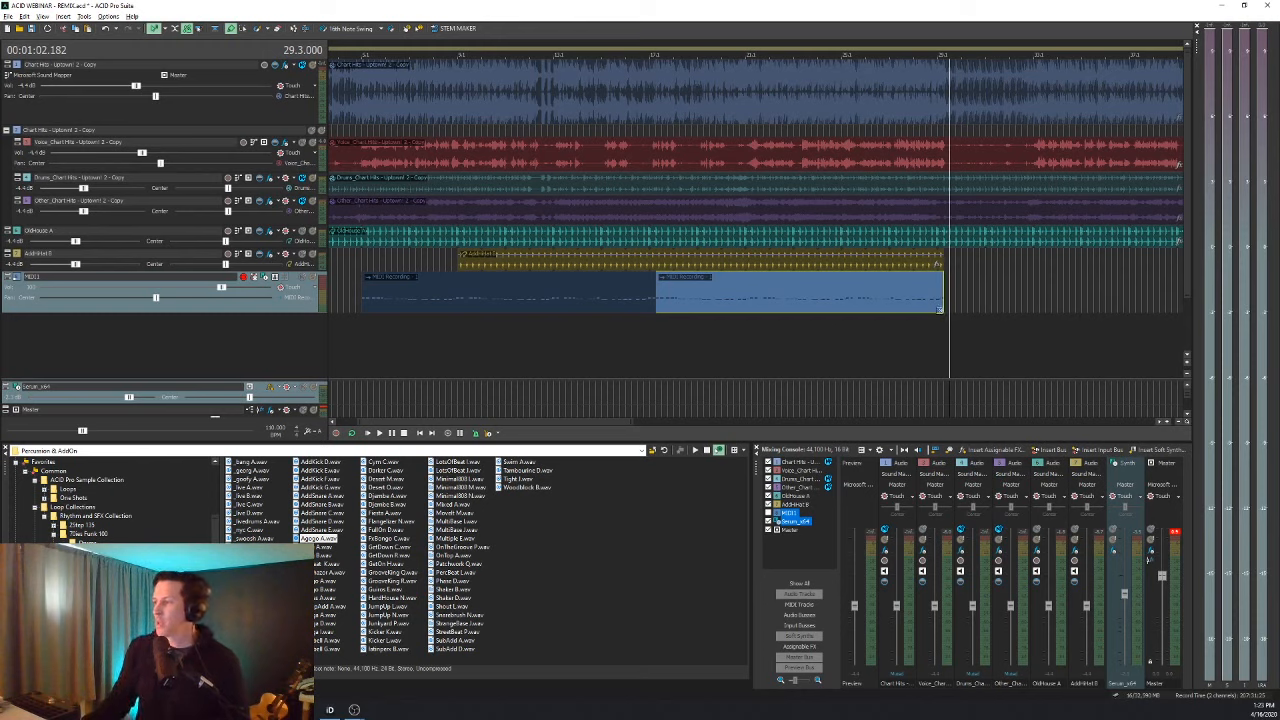
Play from 28.4 to check how the mix continues after the percussion and MIDI clips end.
{"action": "left_click", "coordinate": [933, 329]}
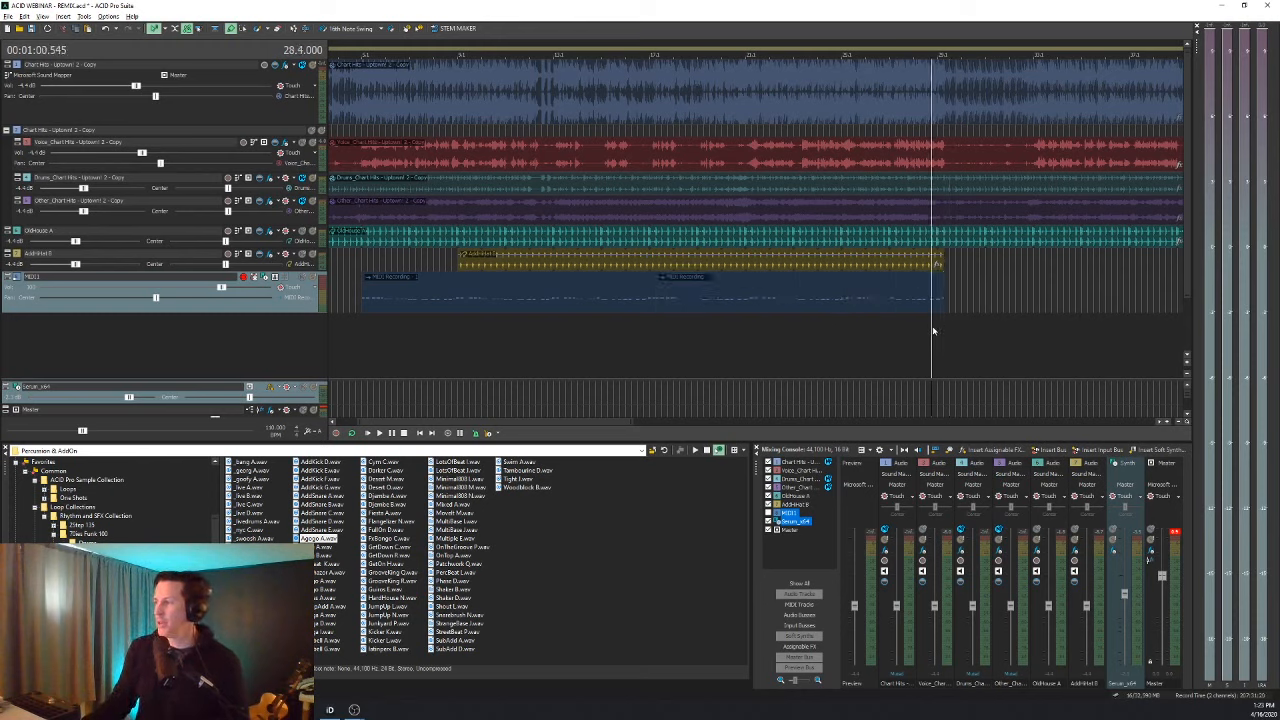
{"action": "key", "text": "space"}
{"action": "scroll", "coordinate": [922, 334], "scroll_direction": "down", "scroll_amount": 3}
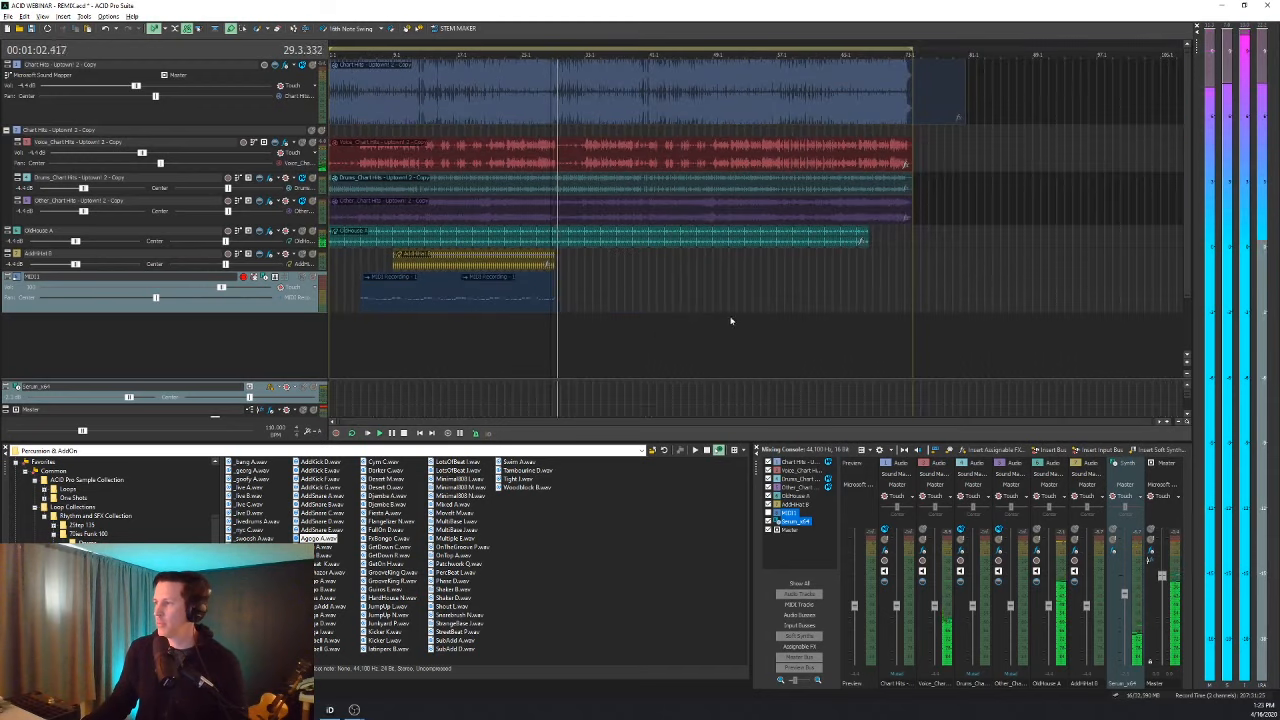
{"action": "scroll", "coordinate": [631, 326], "scroll_direction": "up", "scroll_amount": 3}
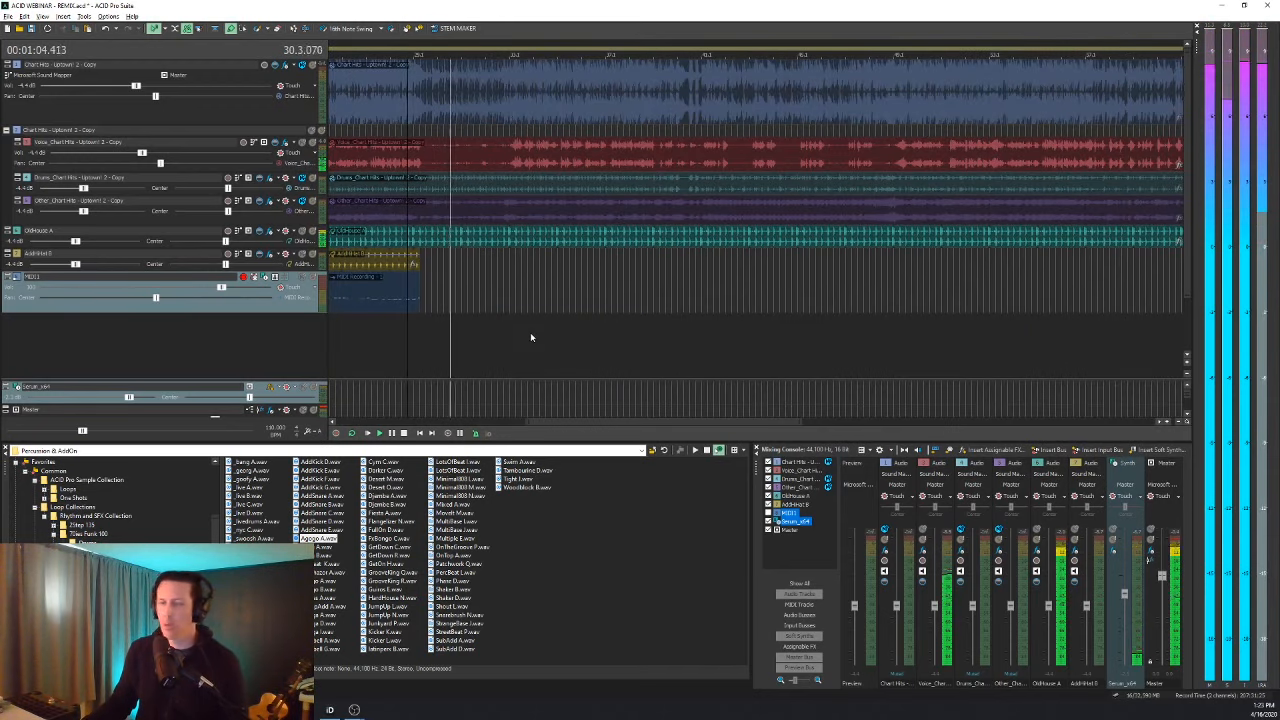
{"action": "scroll", "coordinate": [530, 338], "scroll_direction": "down", "scroll_amount": 2}
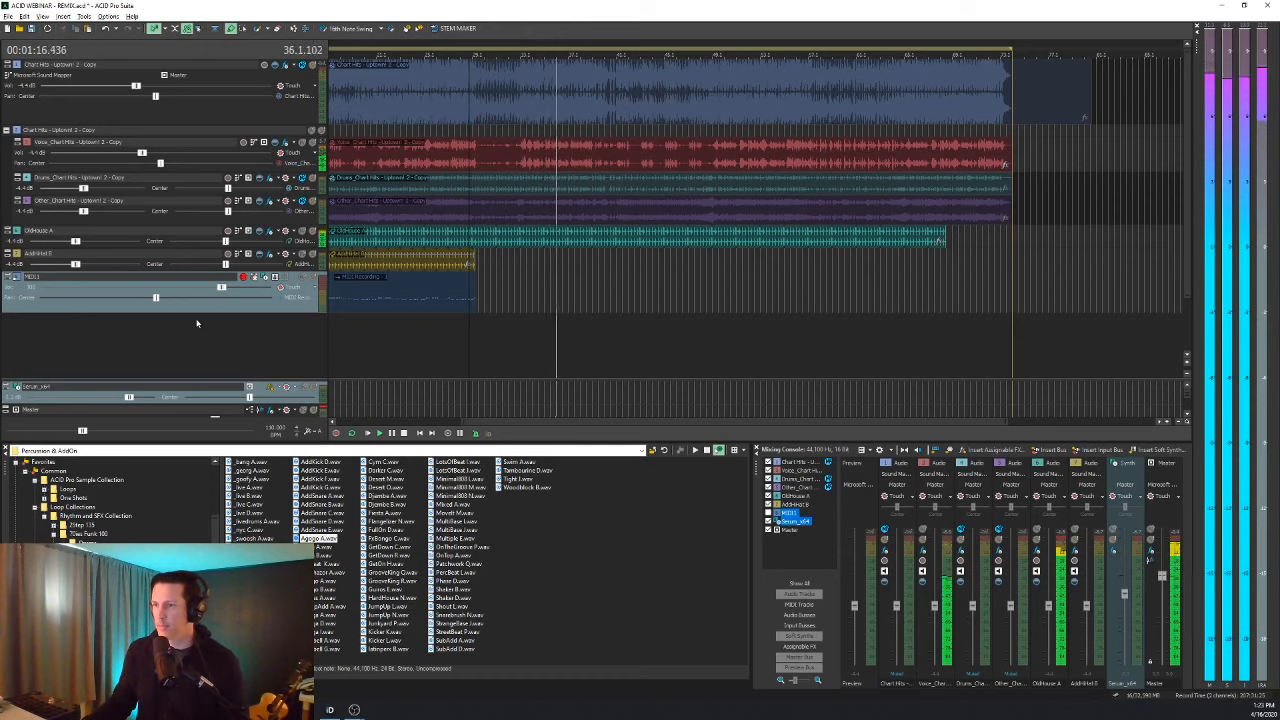
{"action": "key", "text": "space"}
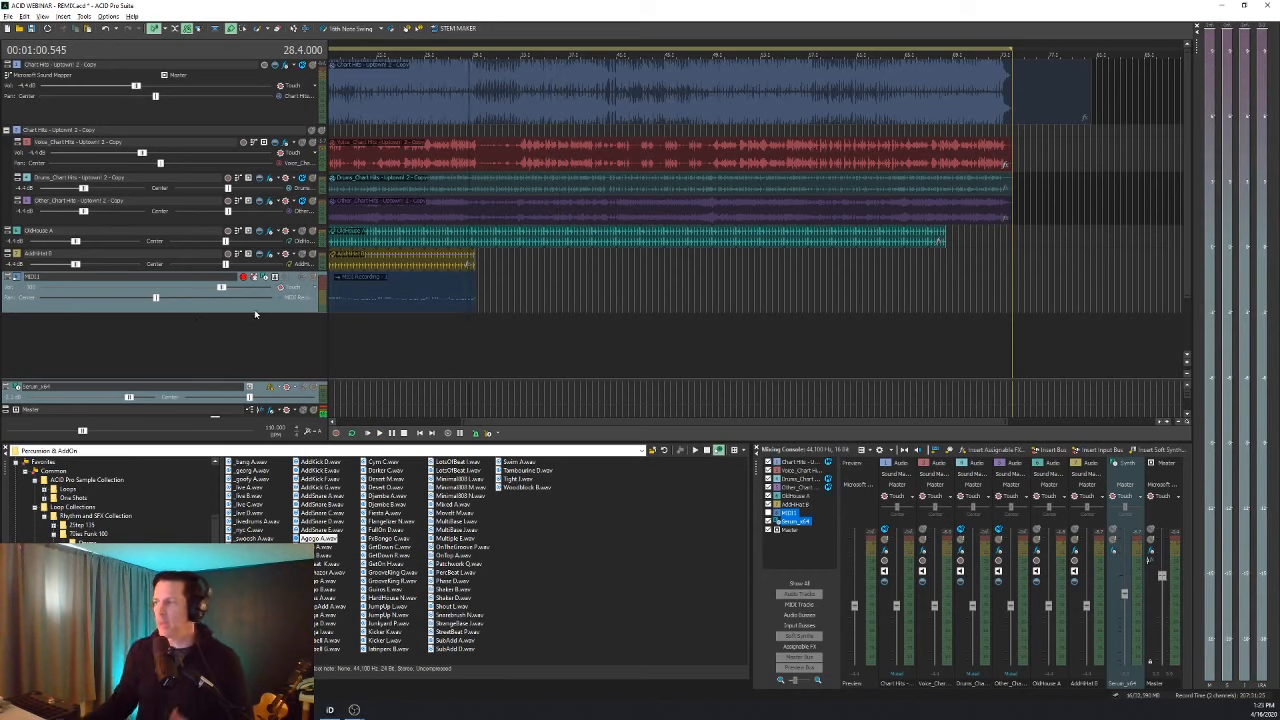
Trim the OldHouse A loop, the percussion loop below it and the second MIDI clip to end together at about measure 29.
{"action": "left_click_drag", "start_coordinate": [941, 241], "coordinate": [488, 254]}
{"action": "scroll", "coordinate": [477, 251], "scroll_direction": "up", "scroll_amount": 4}
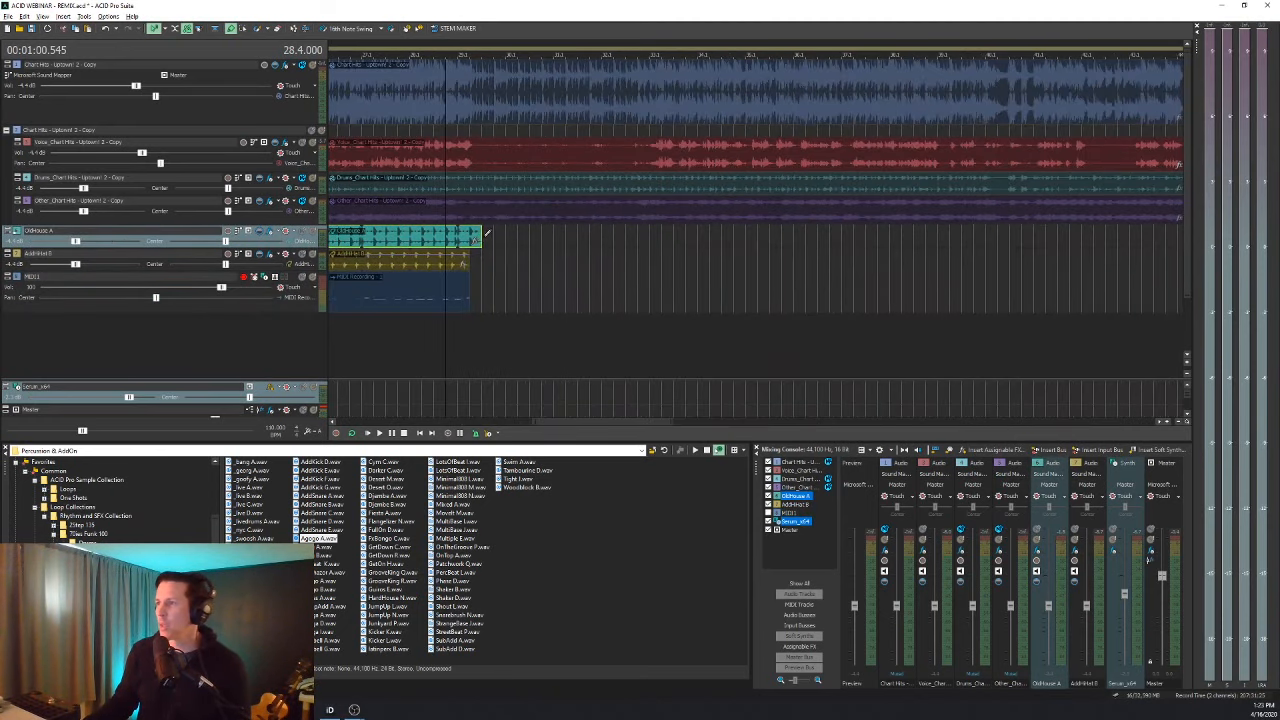
{"action": "left_click_drag", "start_coordinate": [479, 237], "coordinate": [459, 263]}
{"action": "left_click", "coordinate": [460, 304]}
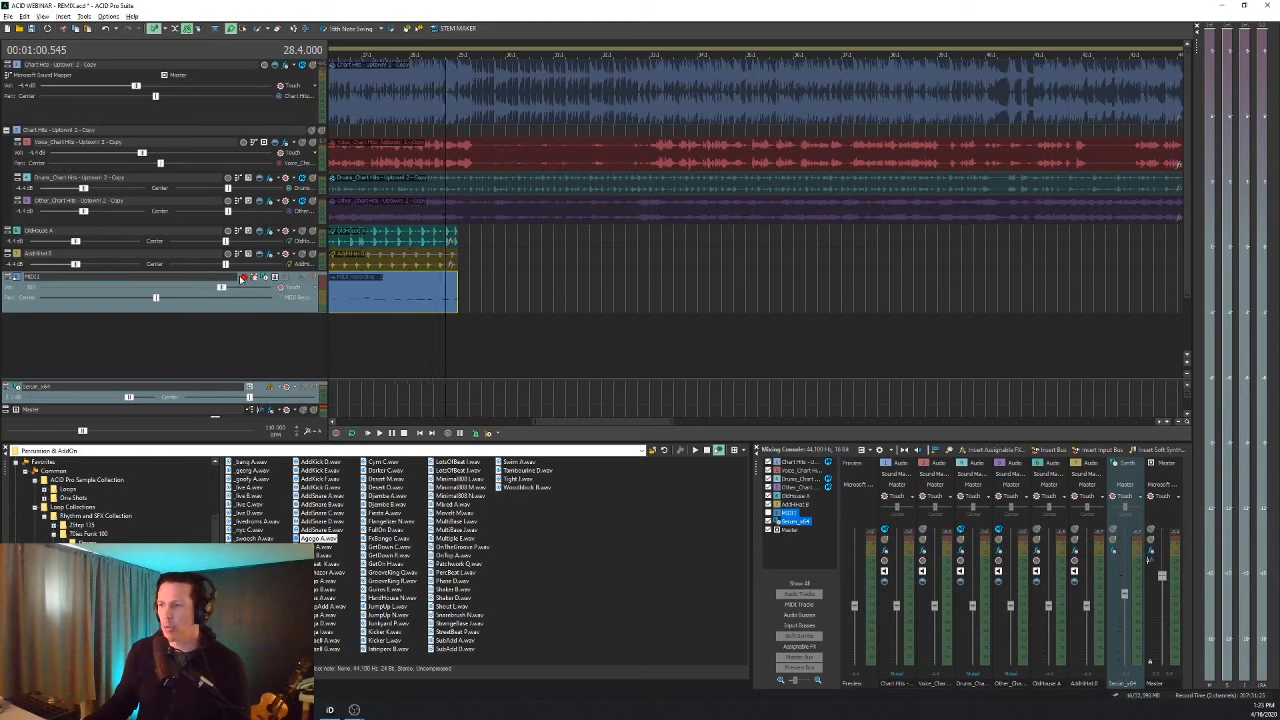
Play from 27.4 to hear the transition into the section where only the voice remains.
{"action": "left_click", "coordinate": [395, 341]}
{"action": "key", "text": "space"}
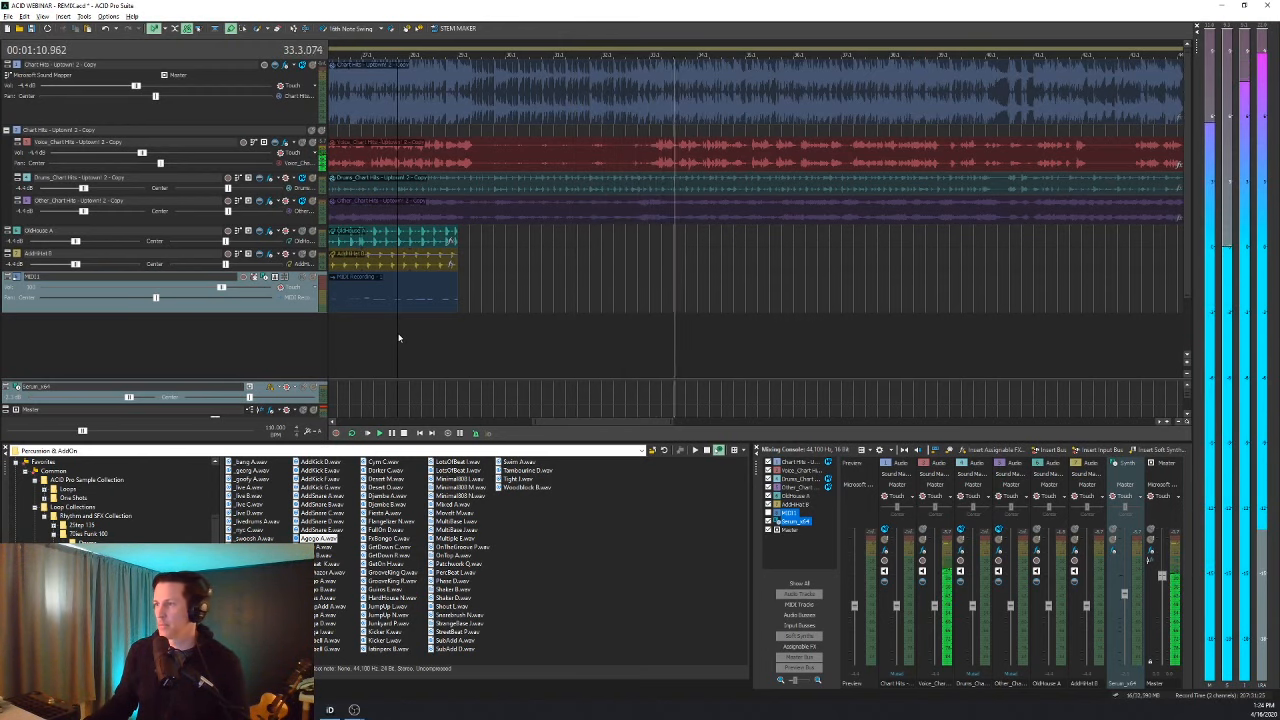
{"action": "key", "text": "space"}
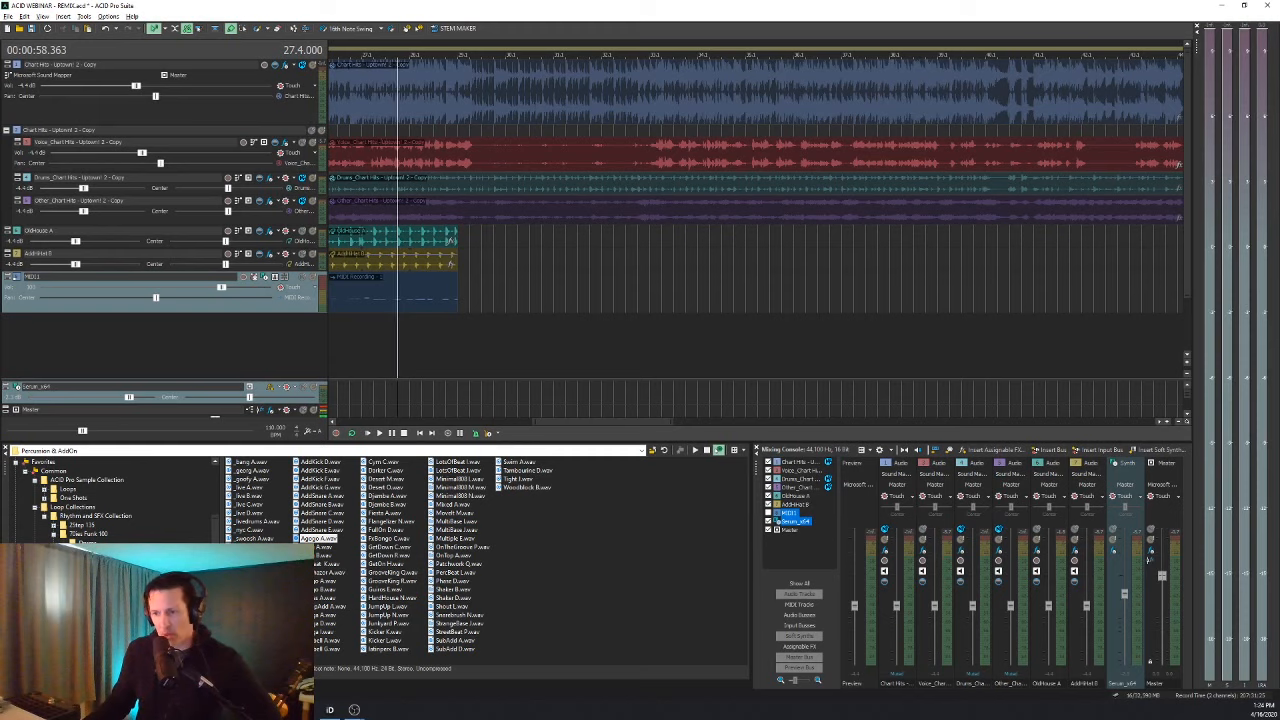
Audition the Chilled, Clapper and Bounce B loops in the Drums folder.
{"action": "left_click", "coordinate": [90, 543]}
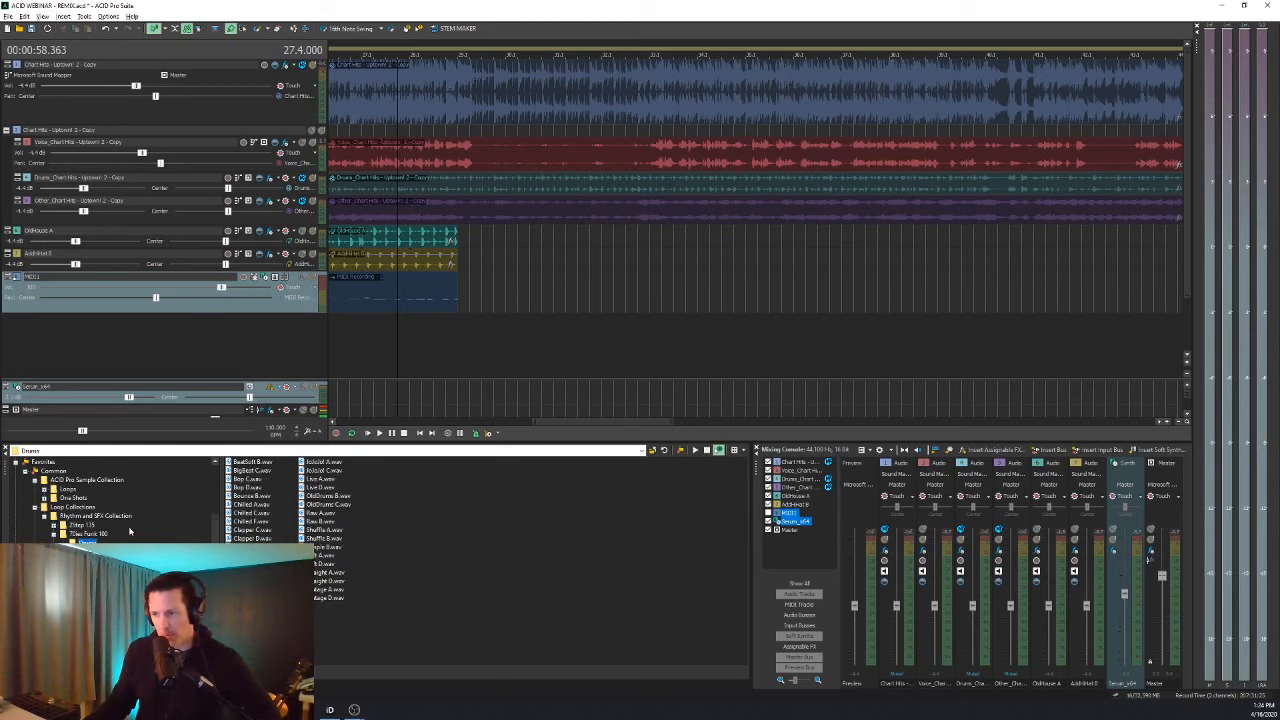
{"action": "left_click", "coordinate": [260, 504]}
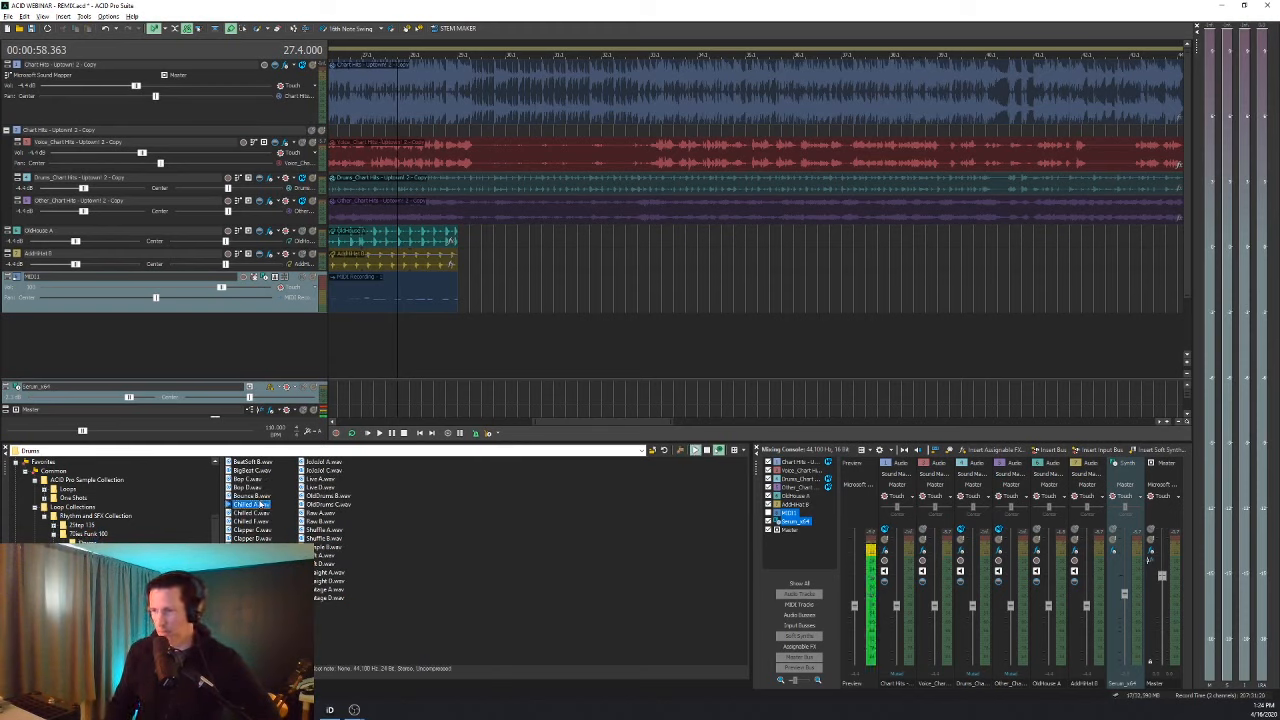
{"action": "key", "text": "Down"}
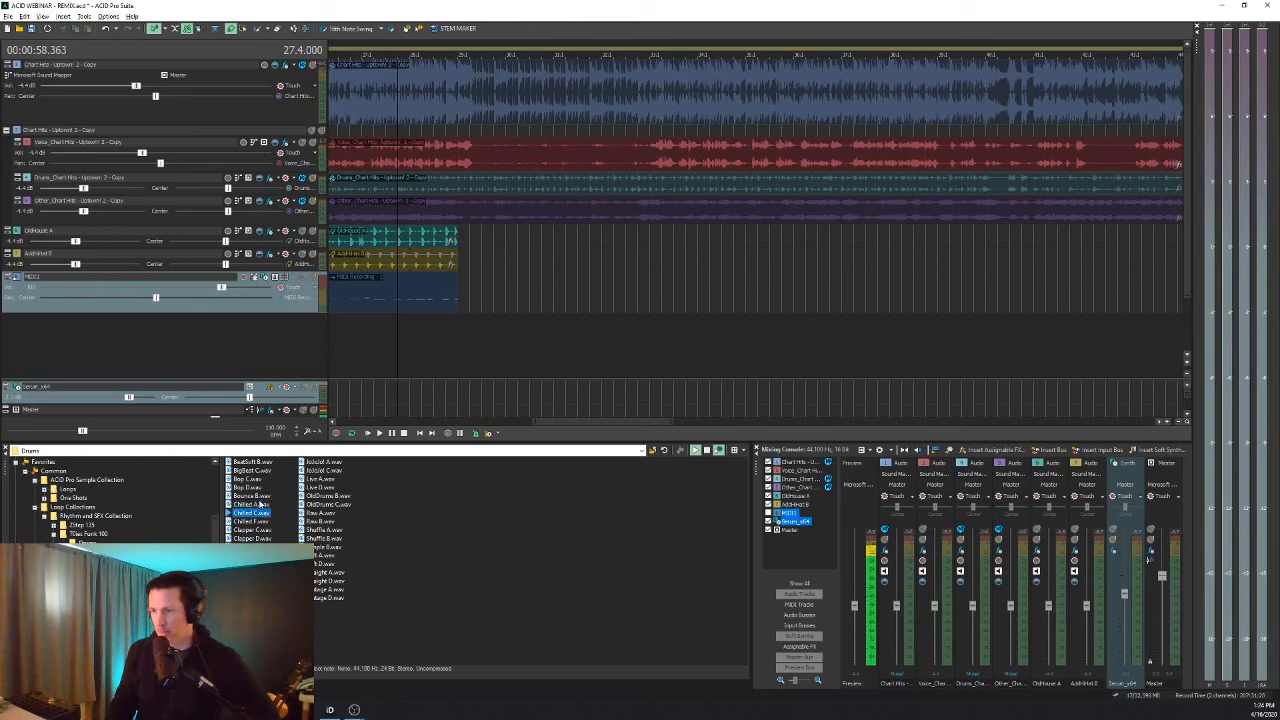
{"action": "key", "text": "Down"}
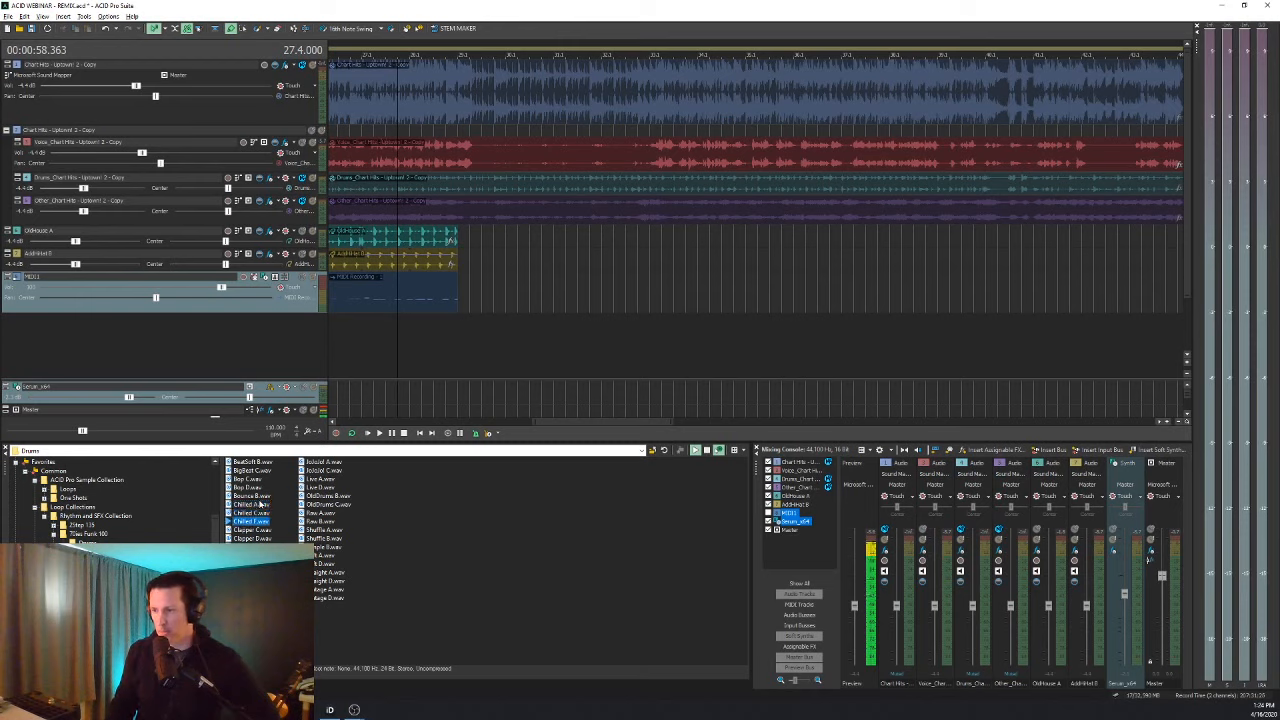
{"action": "key", "text": "Down"}
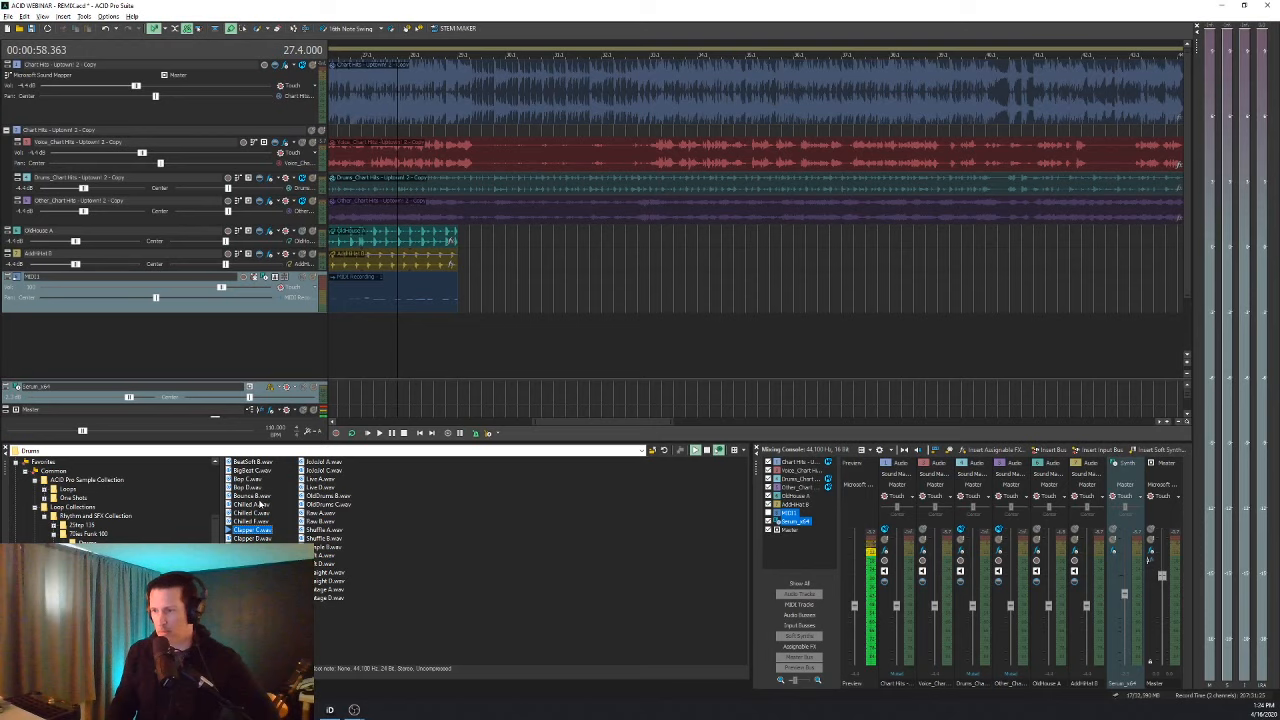
{"action": "key", "text": "Down"}
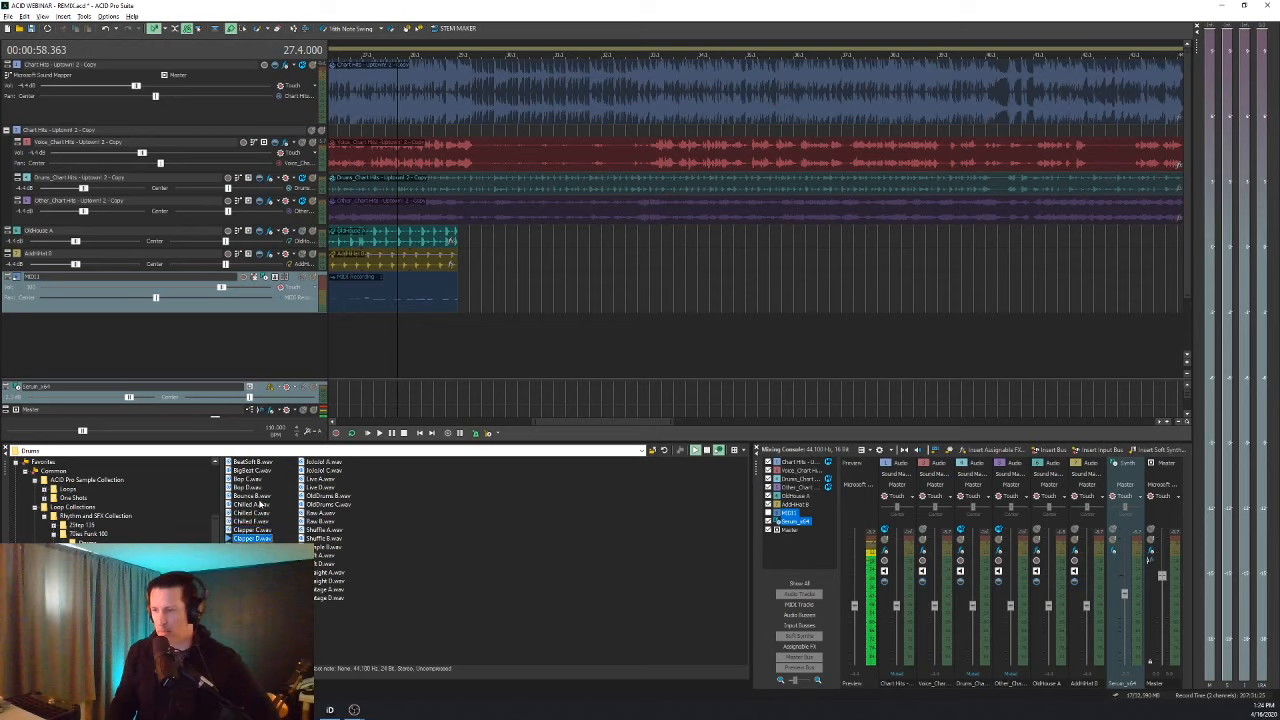
{"action": "key", "text": "Up"}
{"action": "key", "text": "Up"}
{"action": "key", "text": "Up"}
{"action": "key", "text": "Up"}
{"action": "key", "text": "Up"}
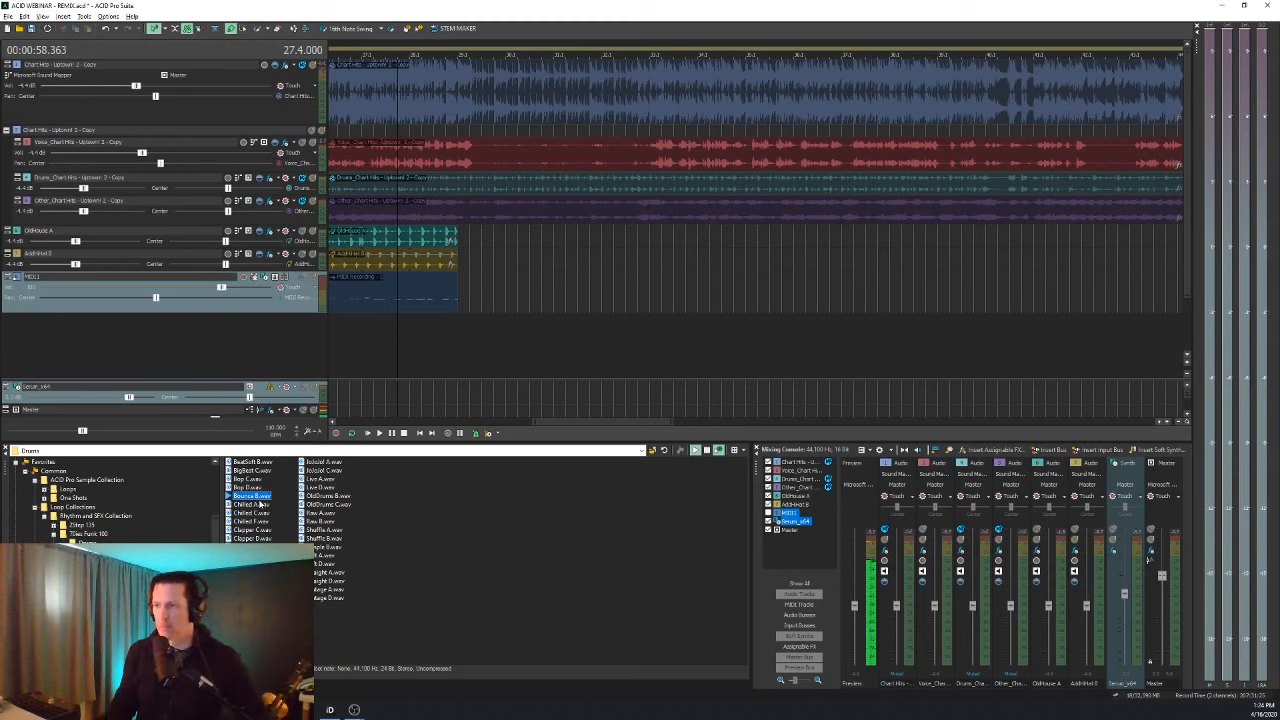
Add the Bounce B loop on a new track as a clip from about measure 29 to 31, and mark a loop region starting at 29.3.
{"action": "left_click_drag", "start_coordinate": [261, 497], "coordinate": [326, 348]}
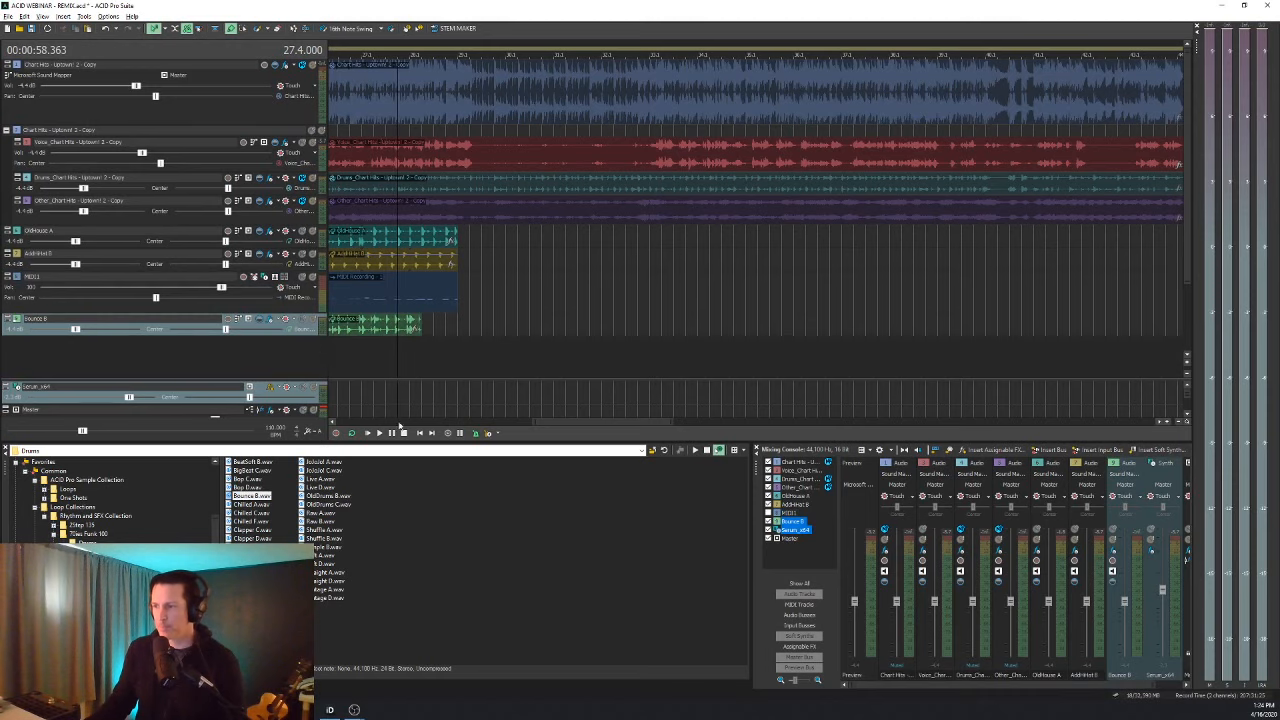
{"action": "left_click_drag", "start_coordinate": [589, 50], "coordinate": [482, 50]}
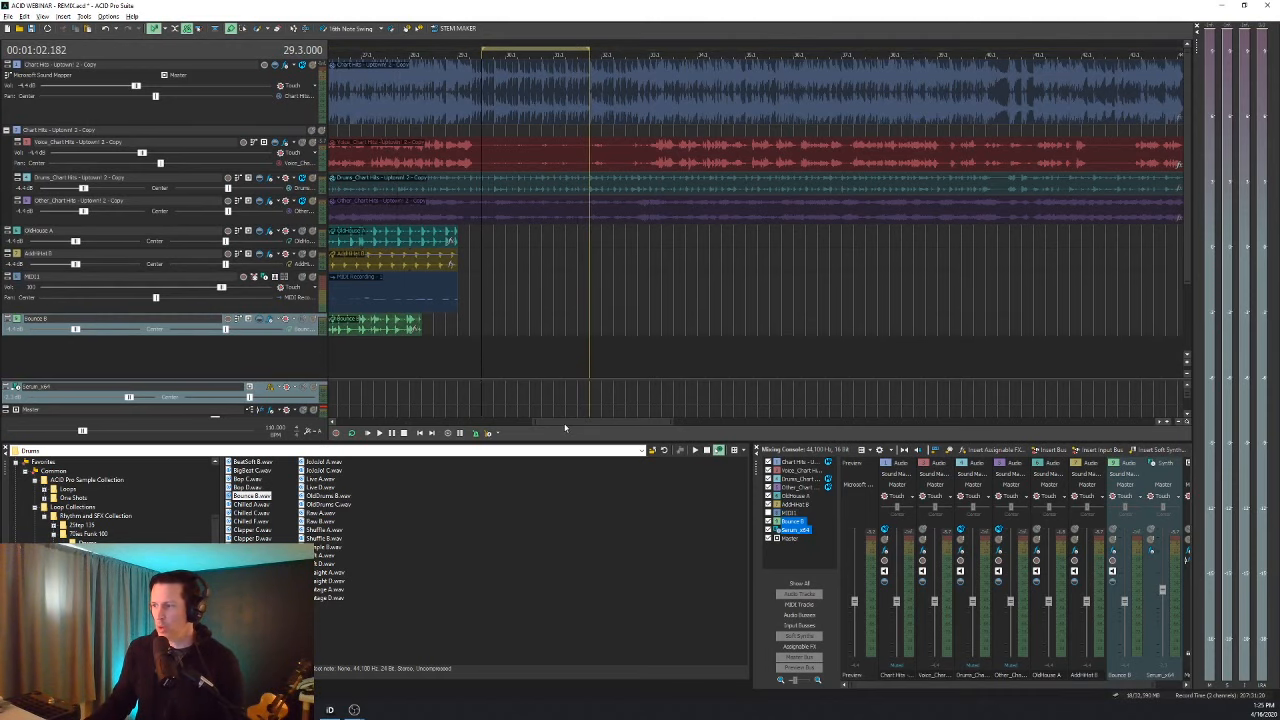
{"action": "double_click", "coordinate": [565, 424]}
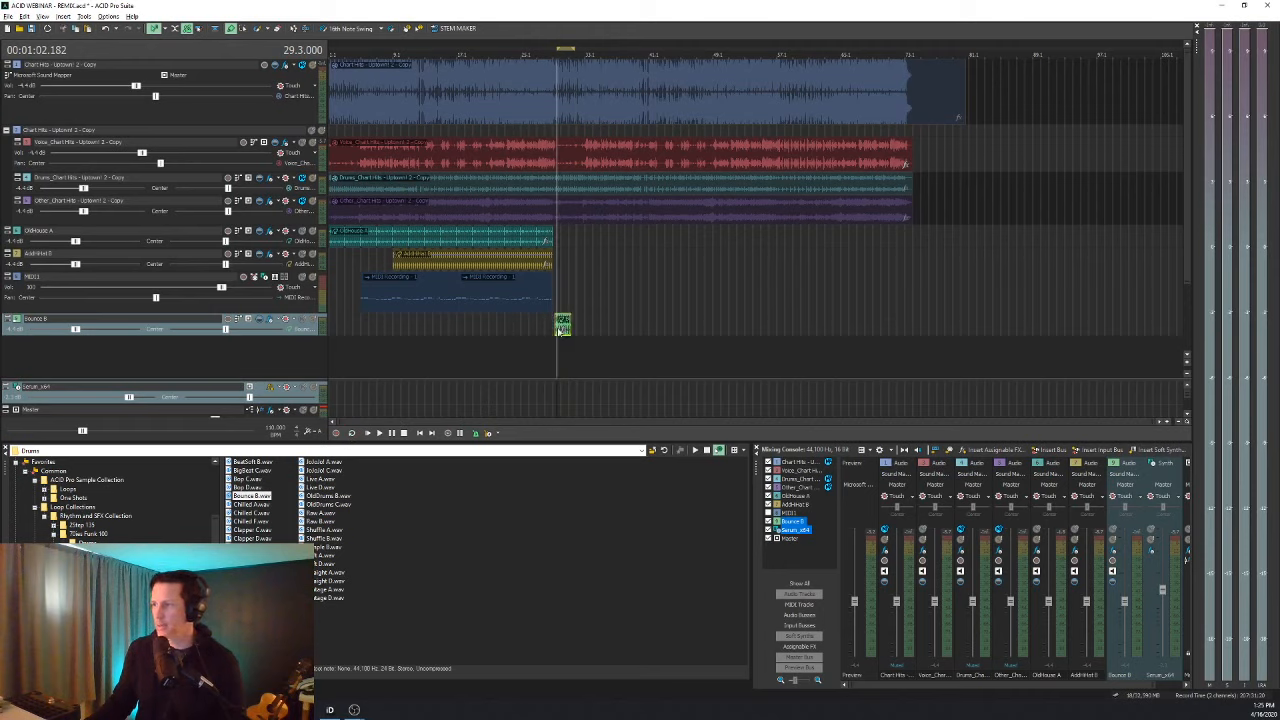
{"action": "key", "text": "space"}
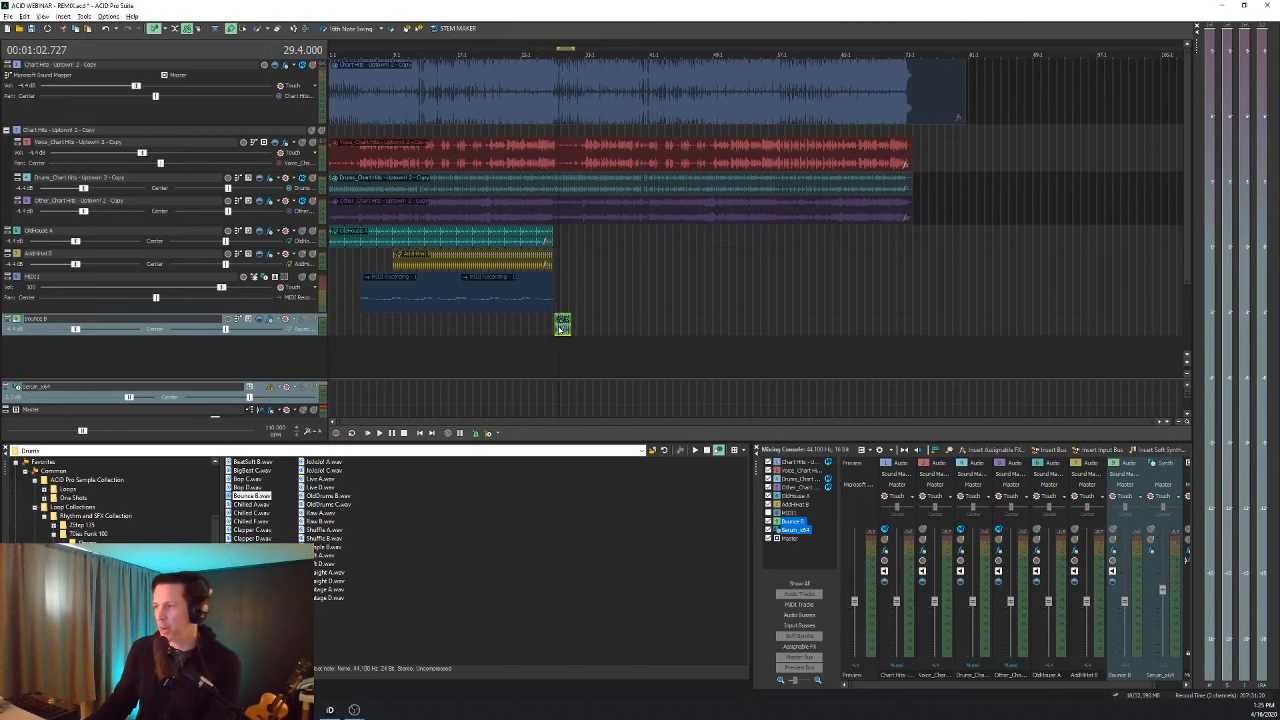
{"action": "scroll", "coordinate": [562, 328], "scroll_direction": "up", "scroll_amount": 4}
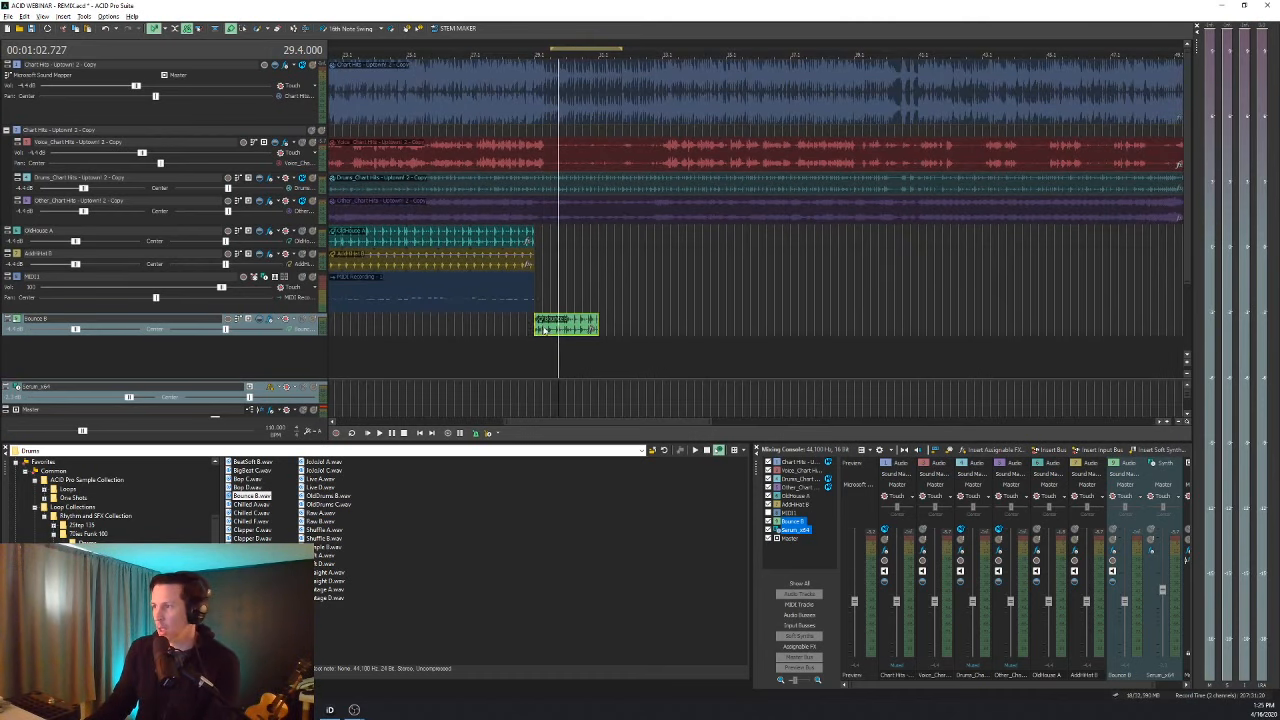
Delete the Bounce B clip from the timeline and slice the Bounce B loop in the Chopper using Auto mode.
{"action": "left_click", "coordinate": [565, 334]}
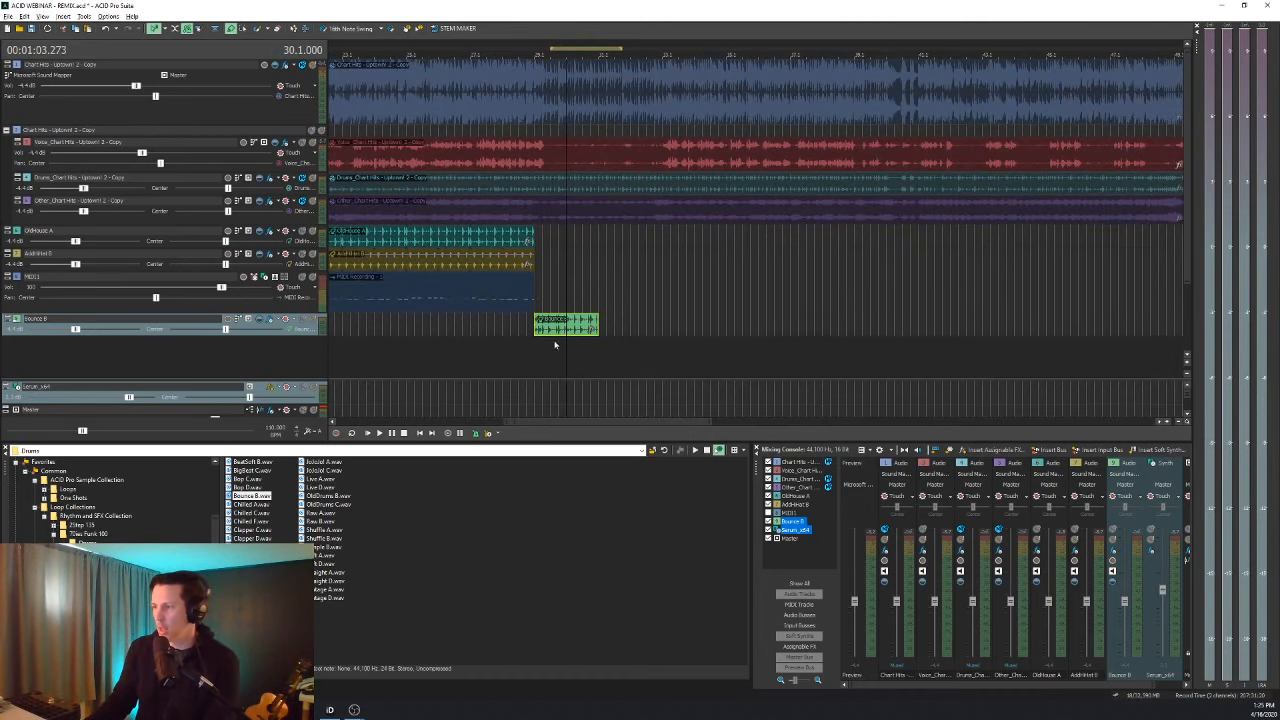
{"action": "key", "text": "Delete"}
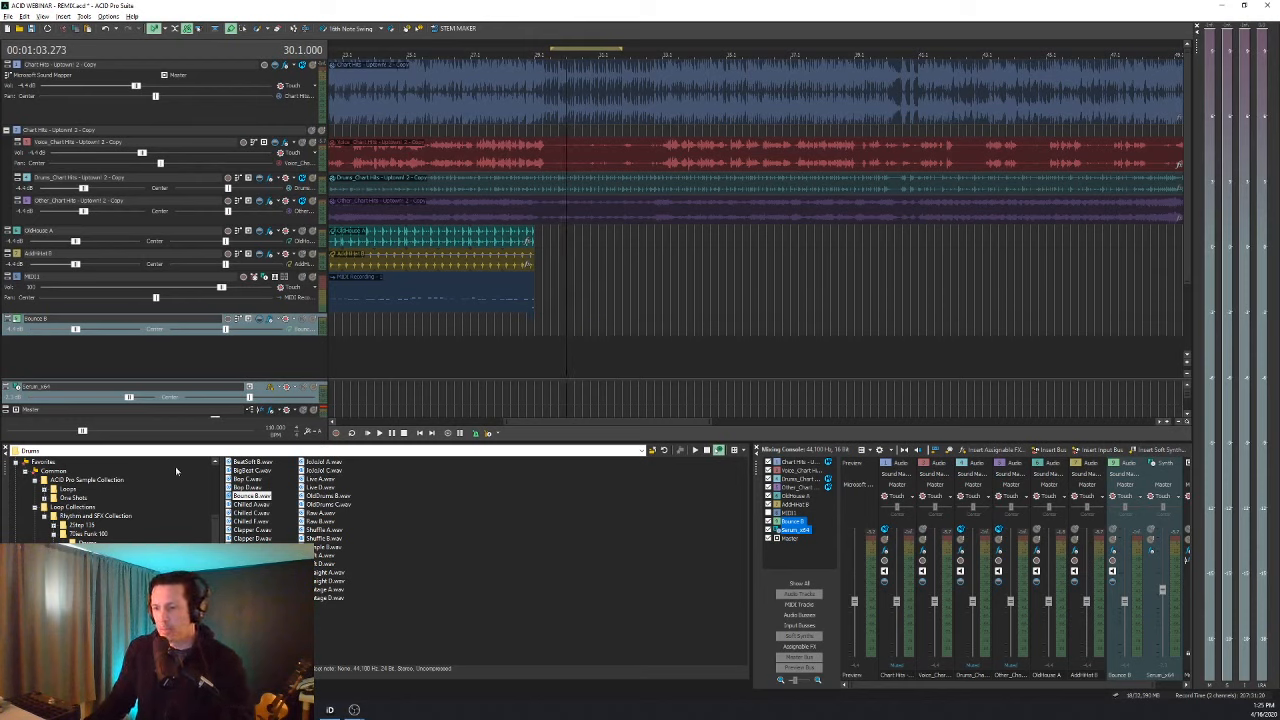
{"action": "left_click", "coordinate": [66, 684]}
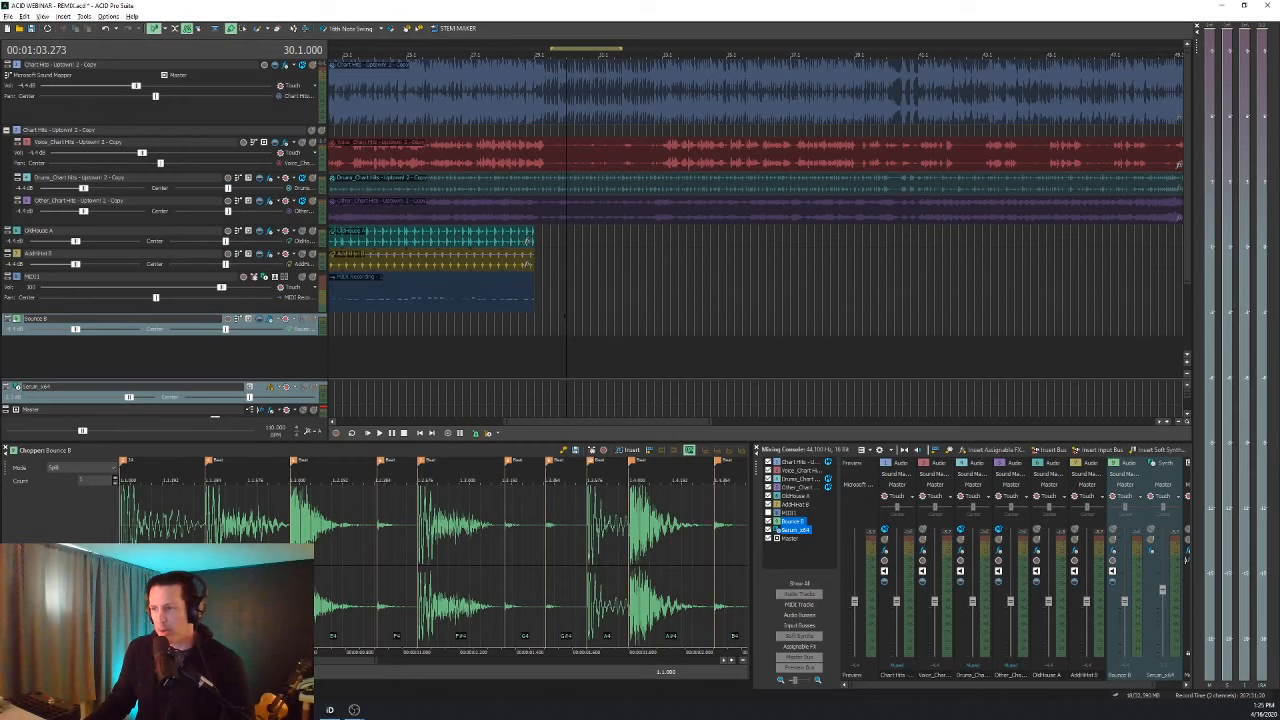
{"action": "left_click", "coordinate": [113, 475]}
{"action": "left_click", "coordinate": [101, 483]}
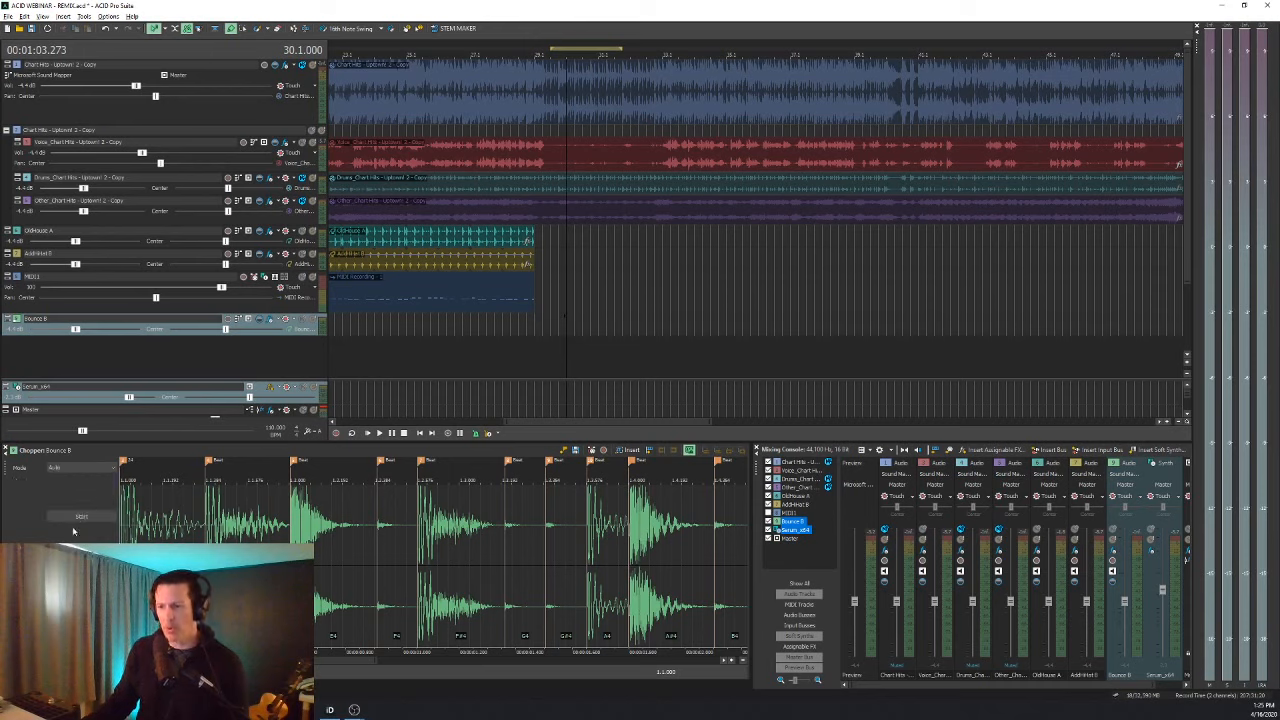
{"action": "left_click", "coordinate": [79, 518]}
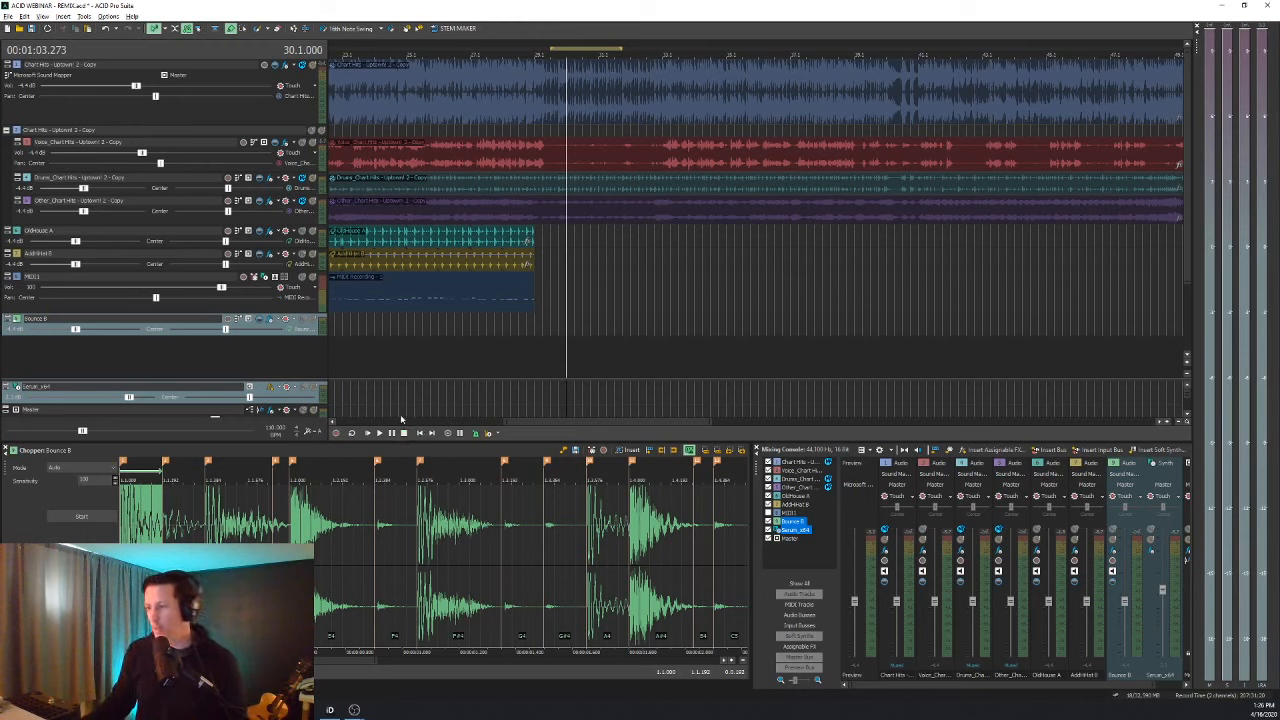
Try recording a live performance of the chopped slices on the Bounce B track, starting from 25.2.
{"action": "left_click", "coordinate": [497, 321]}
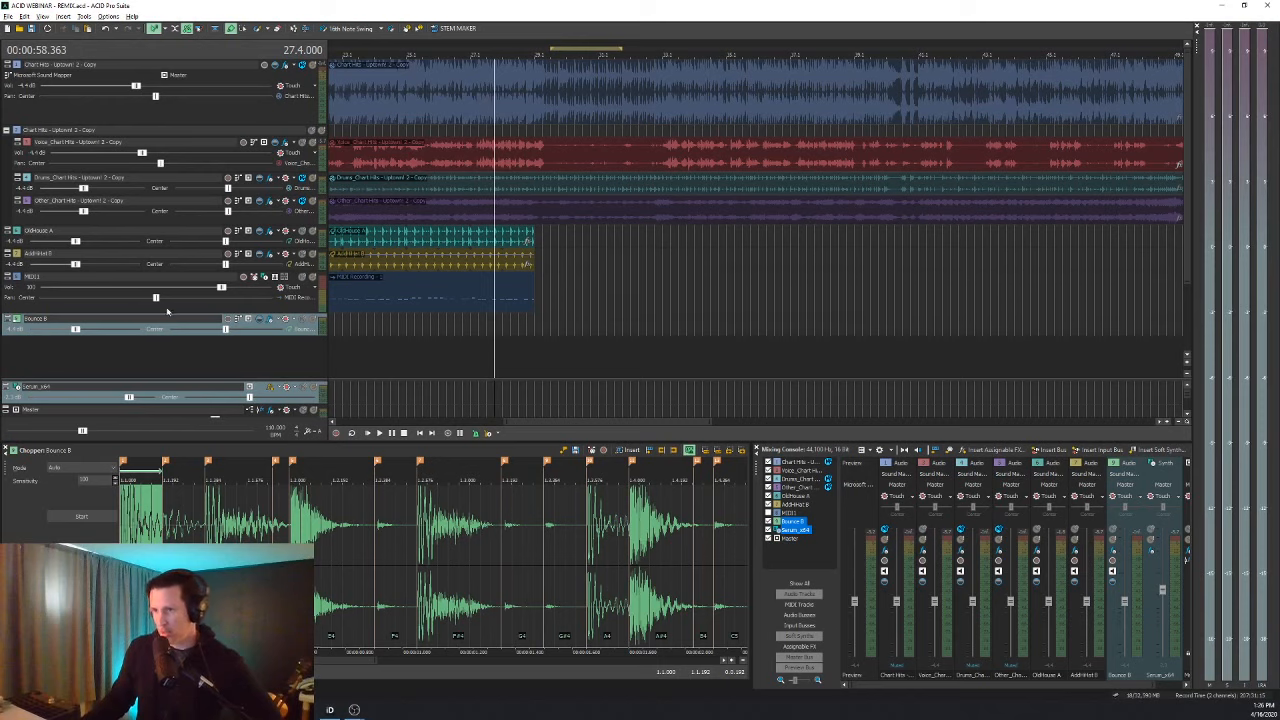
{"action": "left_click", "coordinate": [412, 326]}
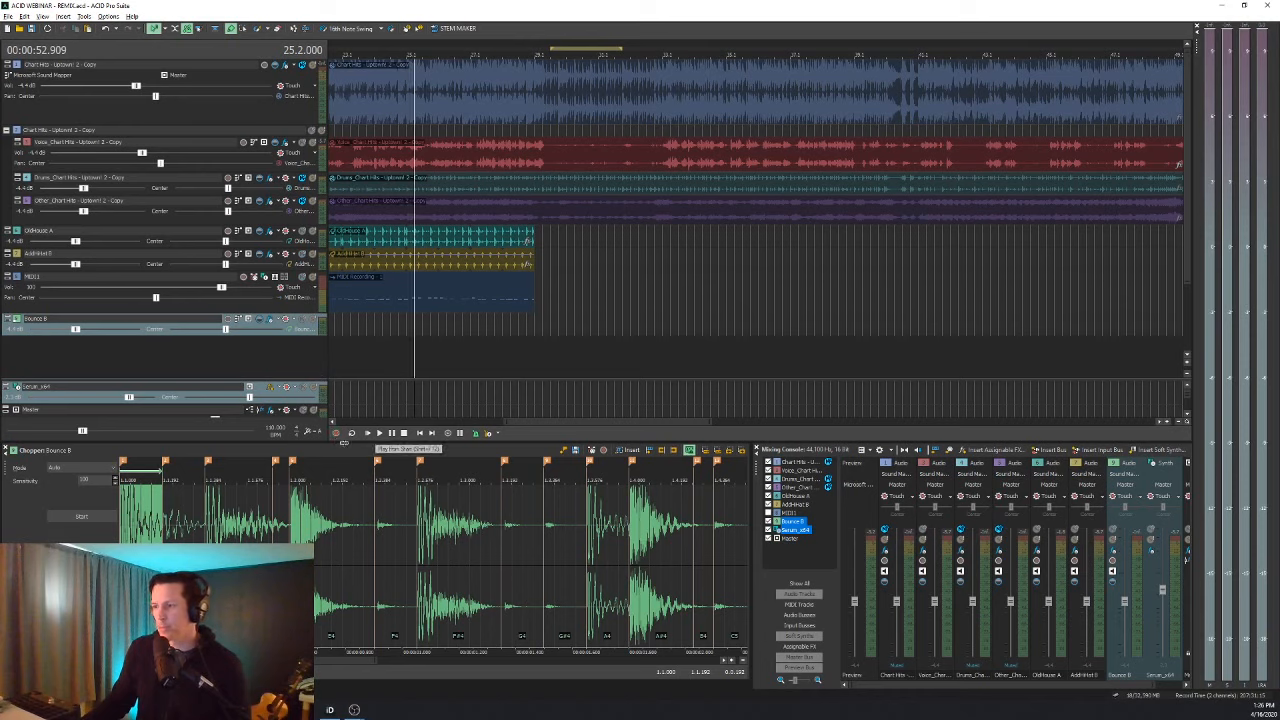
{"action": "left_click", "coordinate": [337, 436]}
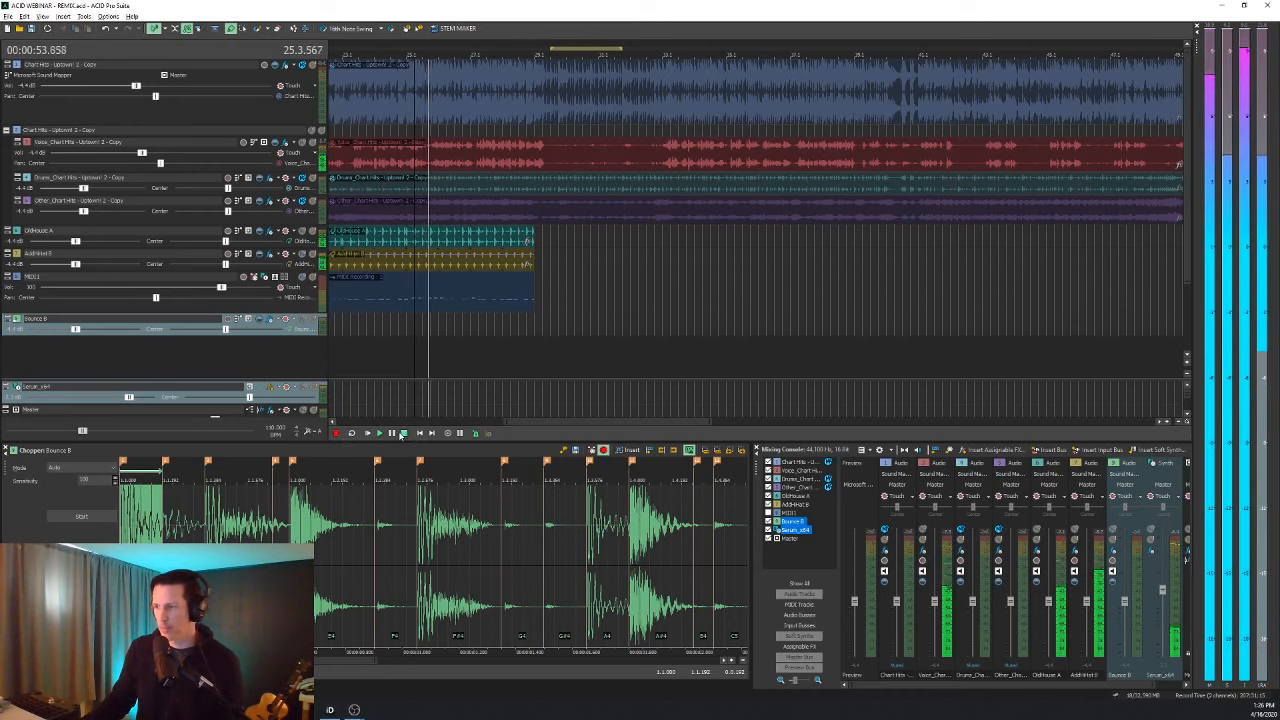
{"action": "left_click", "coordinate": [337, 434]}
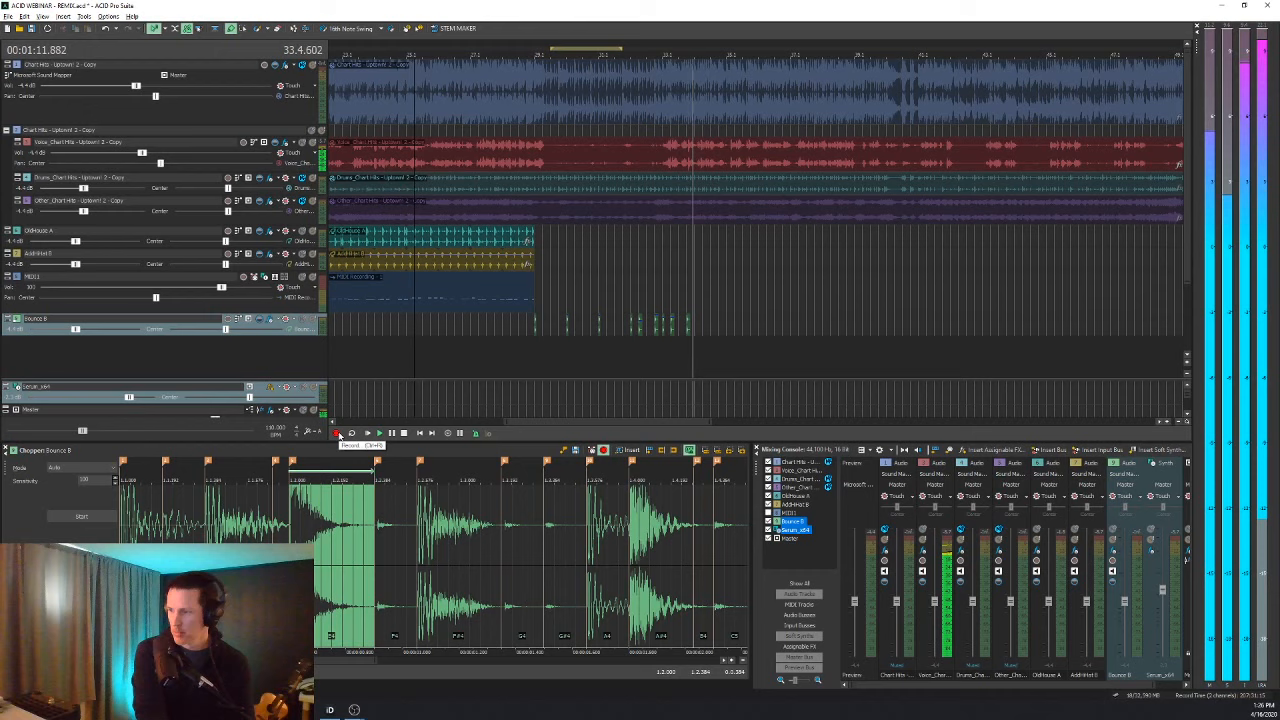
{"action": "key", "text": "space"}
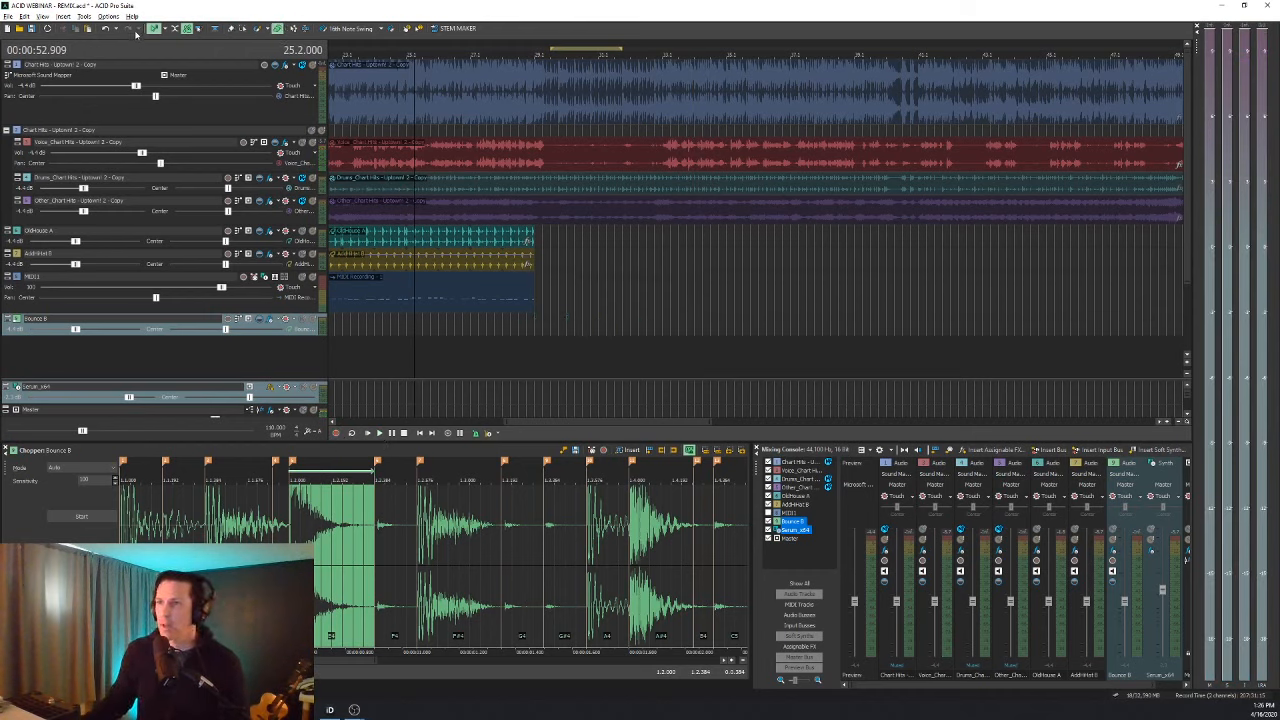
Set the timeline grid spacing to 16th notes.
{"action": "left_click", "coordinate": [160, 28]}
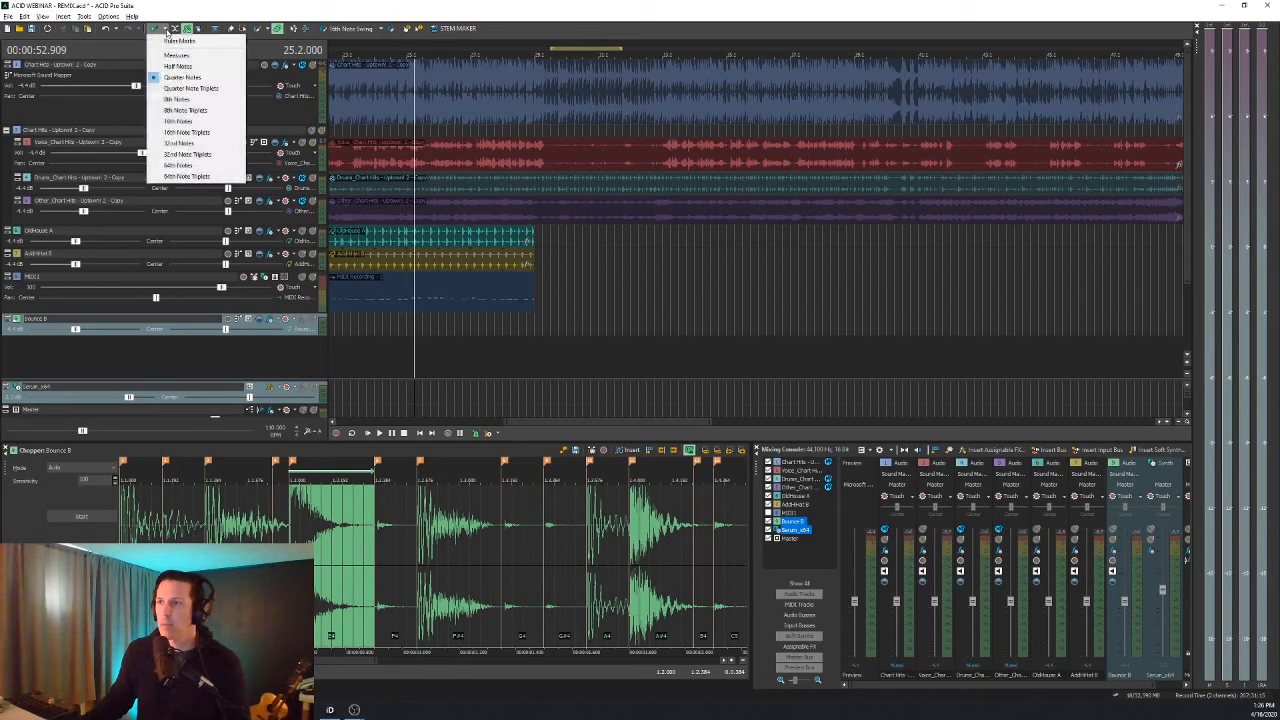
{"action": "left_click", "coordinate": [181, 121]}
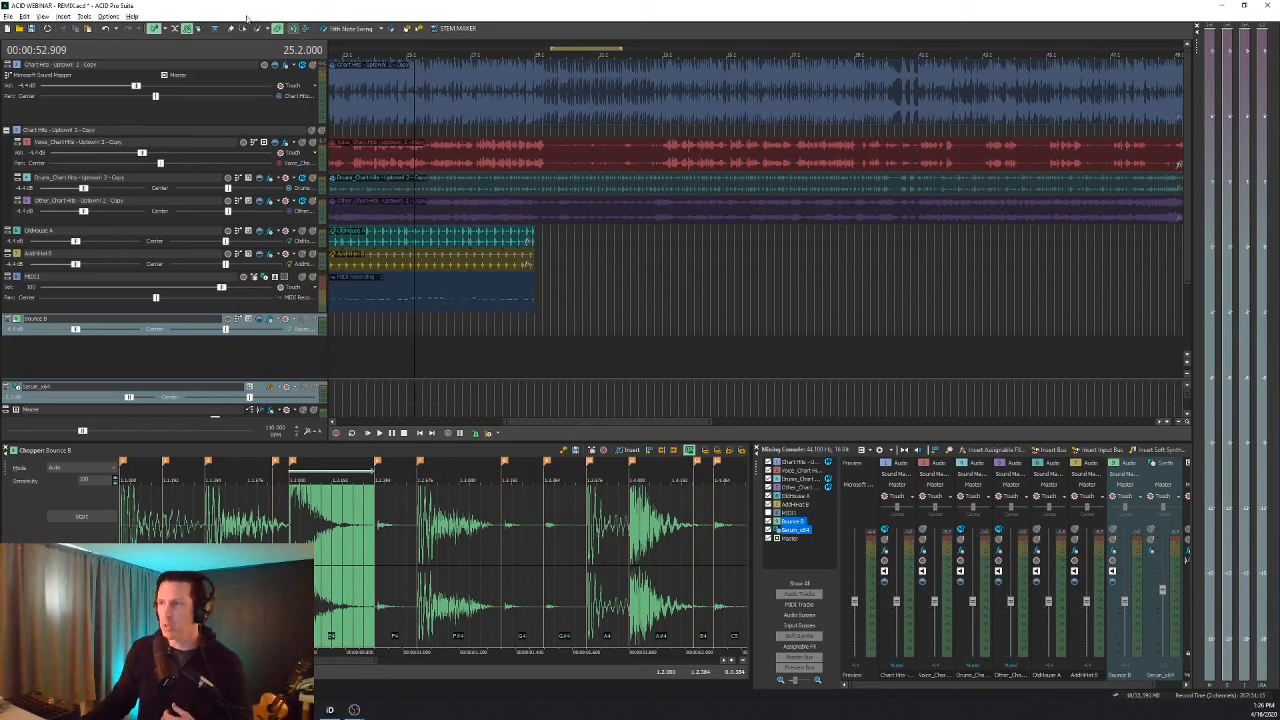
{"action": "left_click", "coordinate": [494, 312]}
{"action": "left_click", "coordinate": [524, 320]}
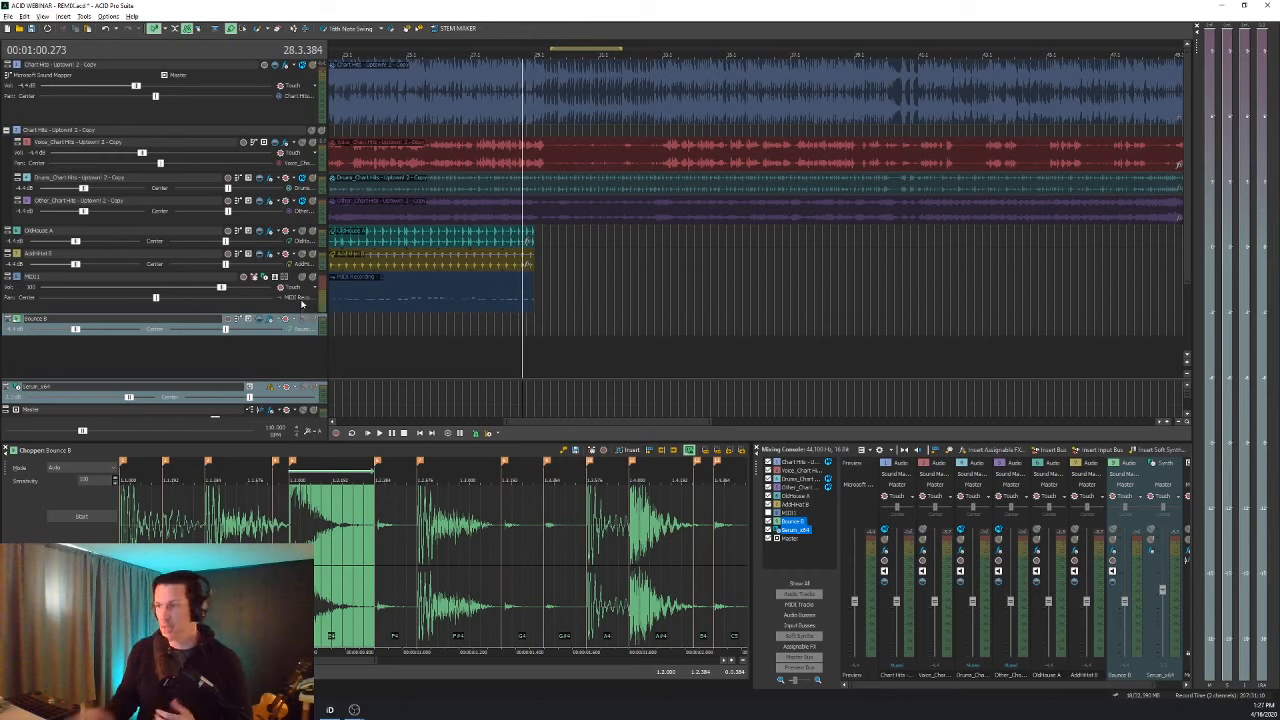
{"action": "left_click", "coordinate": [521, 323]}
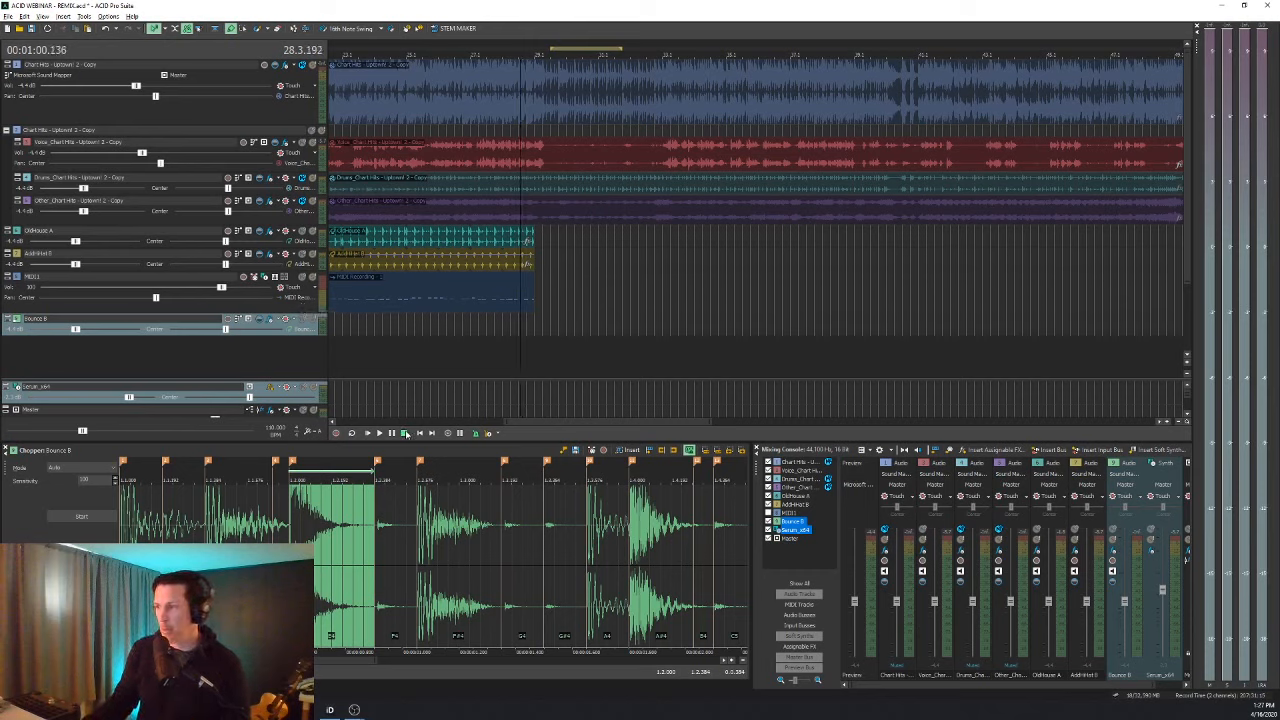
{"action": "left_click", "coordinate": [336, 432]}
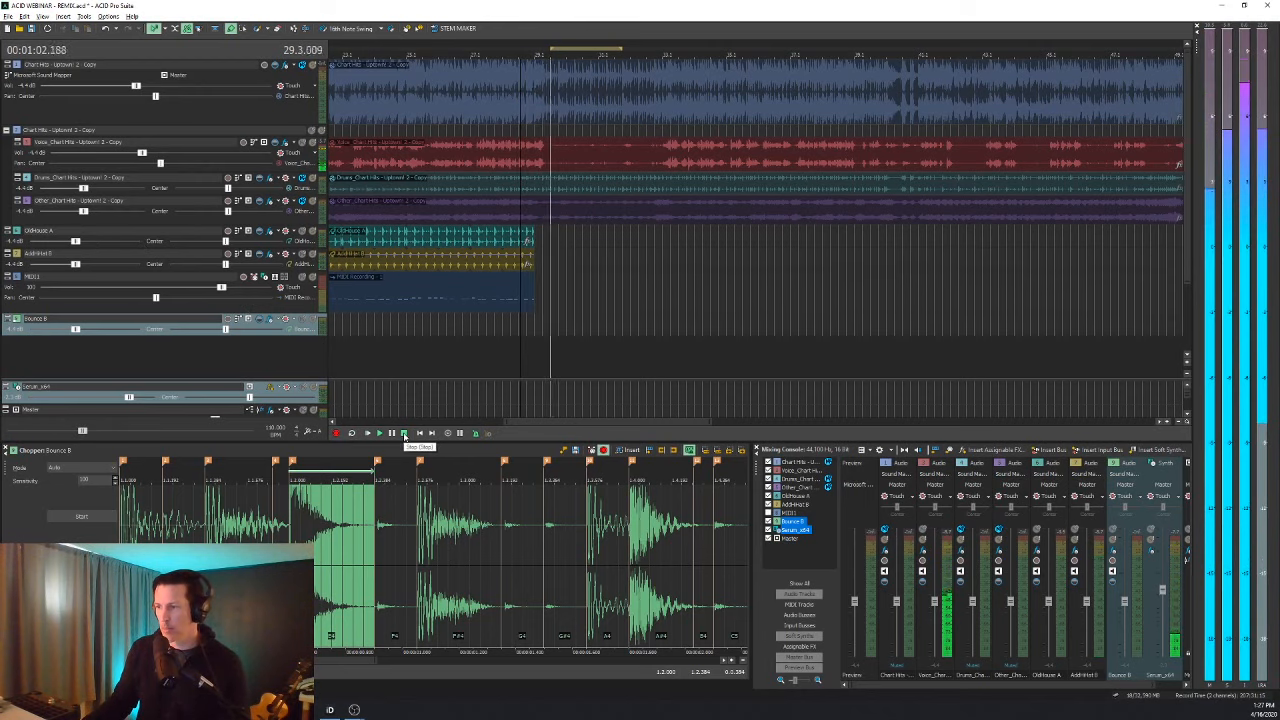
{"action": "left_click", "coordinate": [403, 432]}
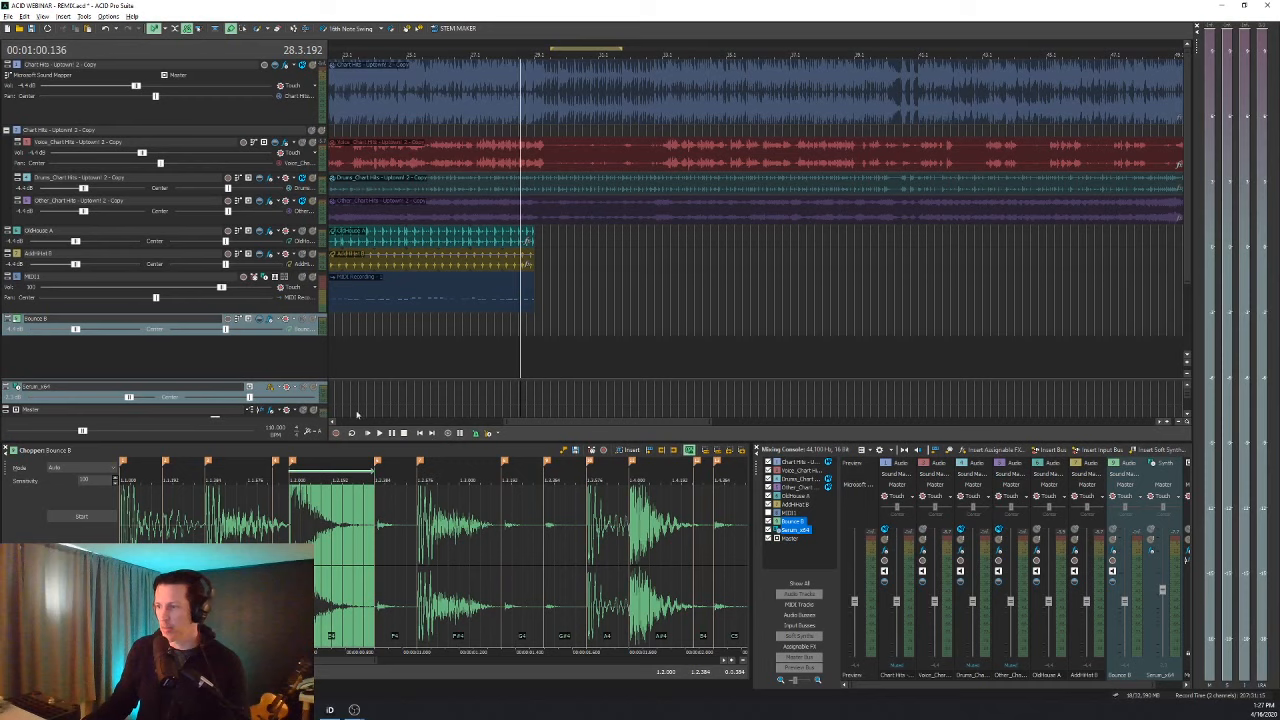
Record the played Bounce B slices from 27.1.192, covering about measures 29 to 40 on the Bounce B track.
{"action": "left_click", "coordinate": [474, 318]}
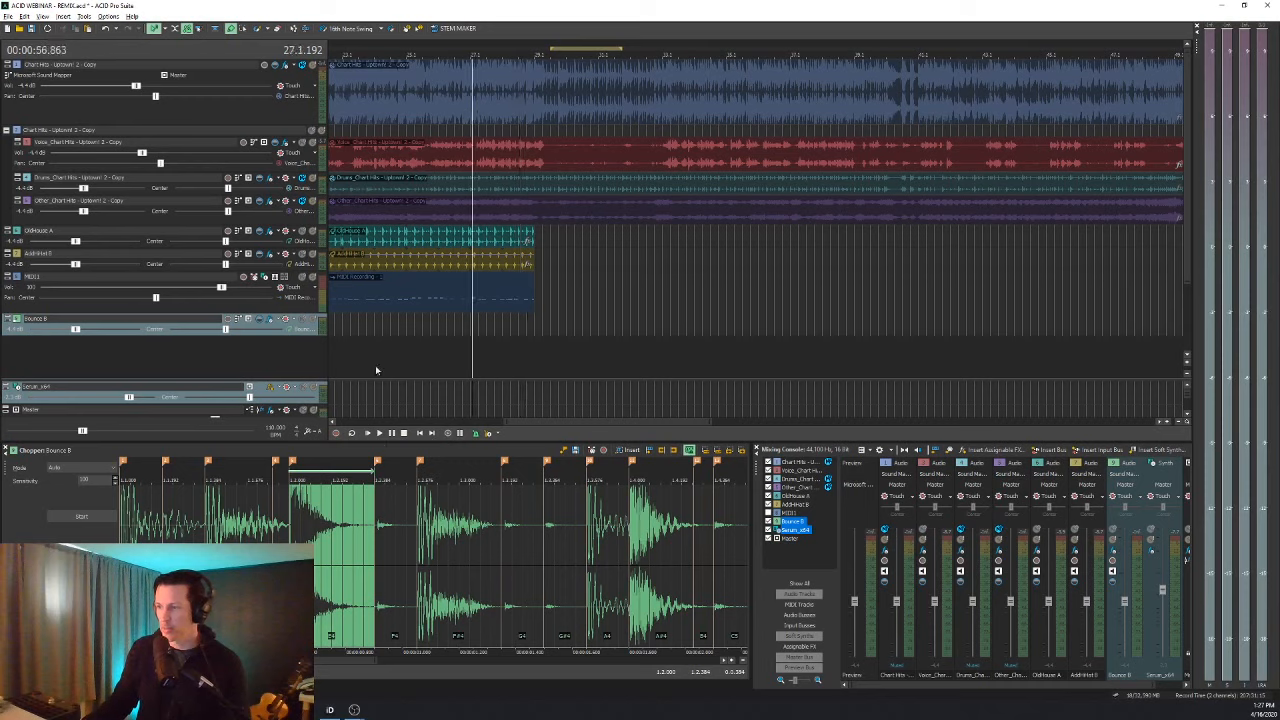
{"action": "left_click", "coordinate": [335, 434]}
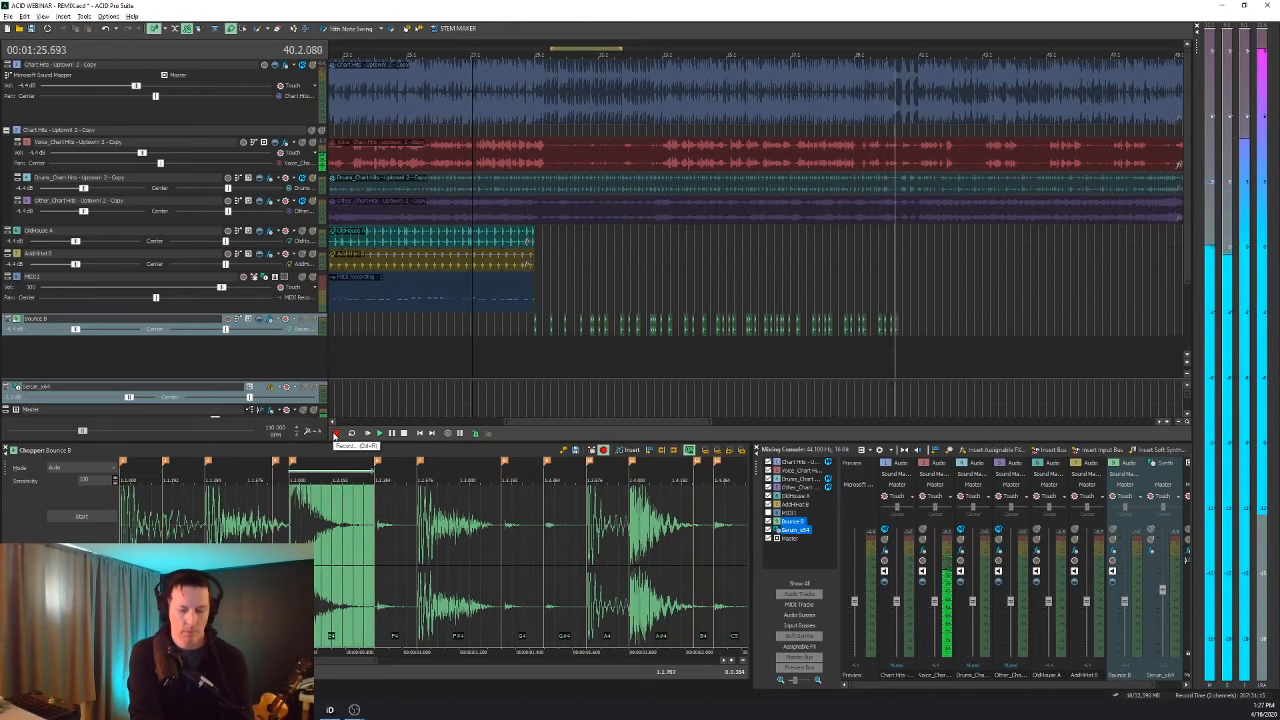
{"action": "key", "text": "space"}
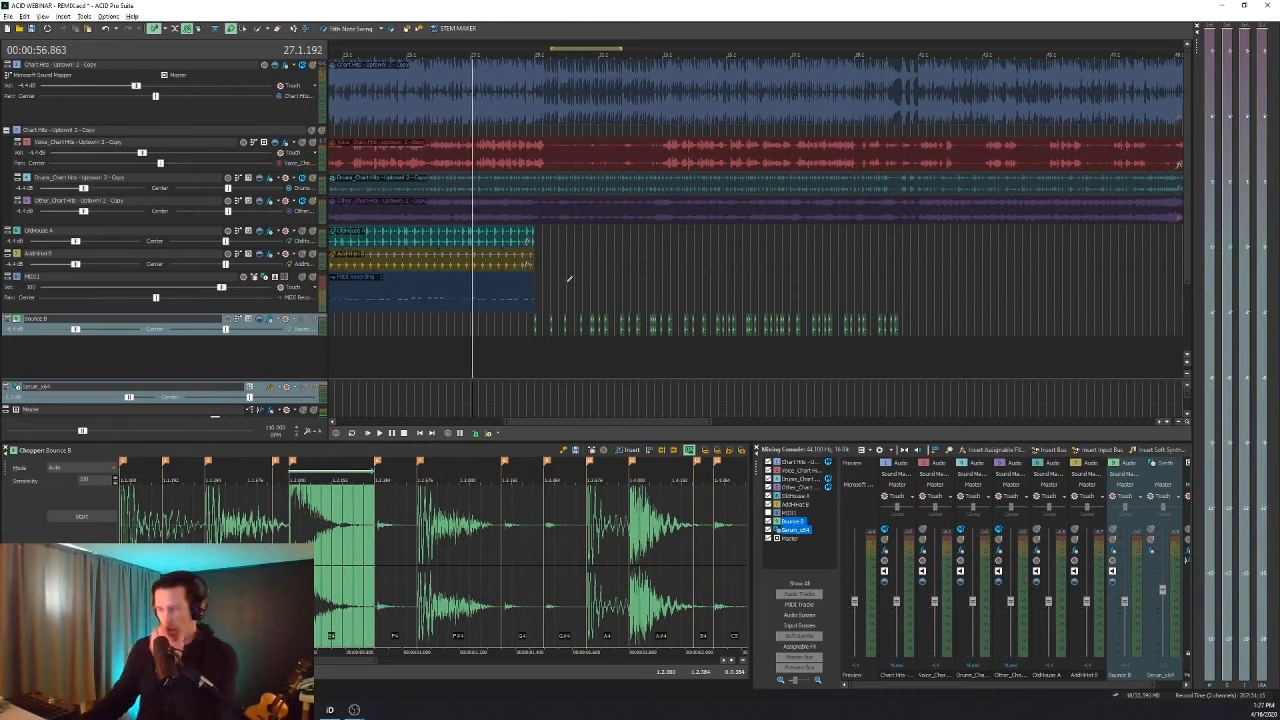
Play the recorded Bounce B slices from 29.1 to hear them with the voice stem.
{"action": "left_click", "coordinate": [537, 333]}
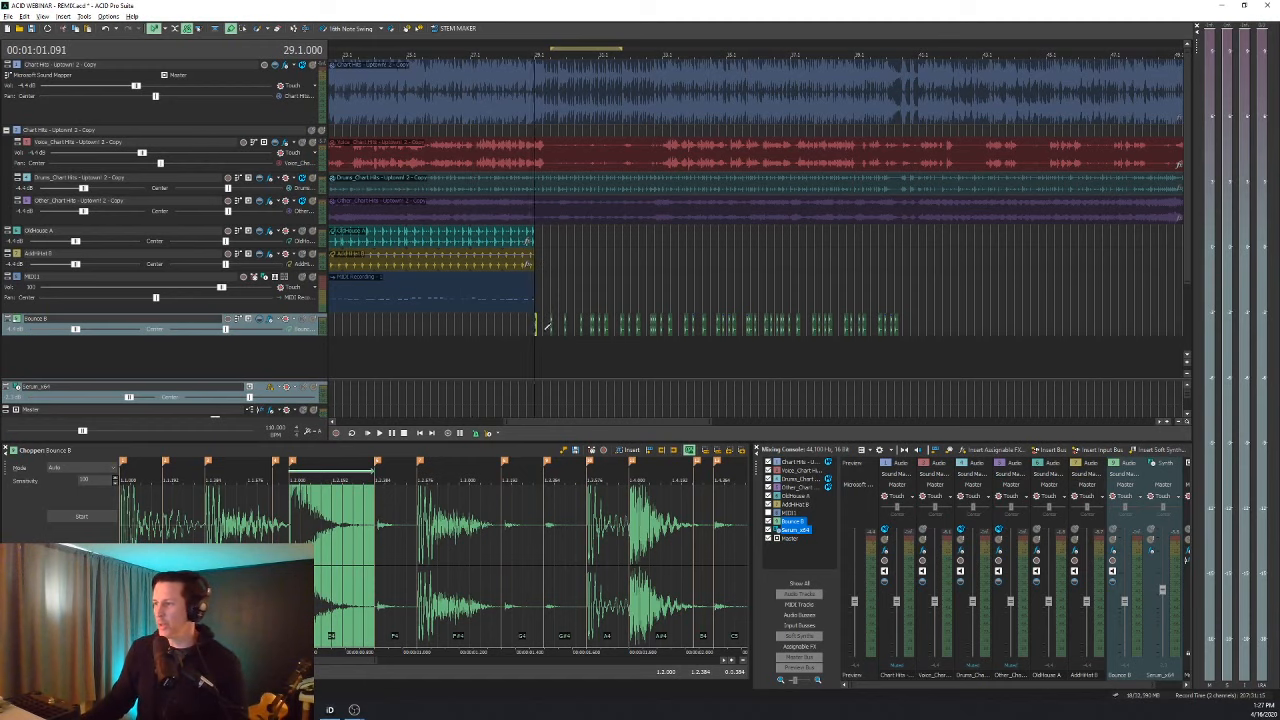
{"action": "scroll", "coordinate": [540, 333], "scroll_direction": "up", "scroll_amount": 3}
{"action": "scroll", "coordinate": [538, 330], "scroll_direction": "up", "scroll_amount": 2}
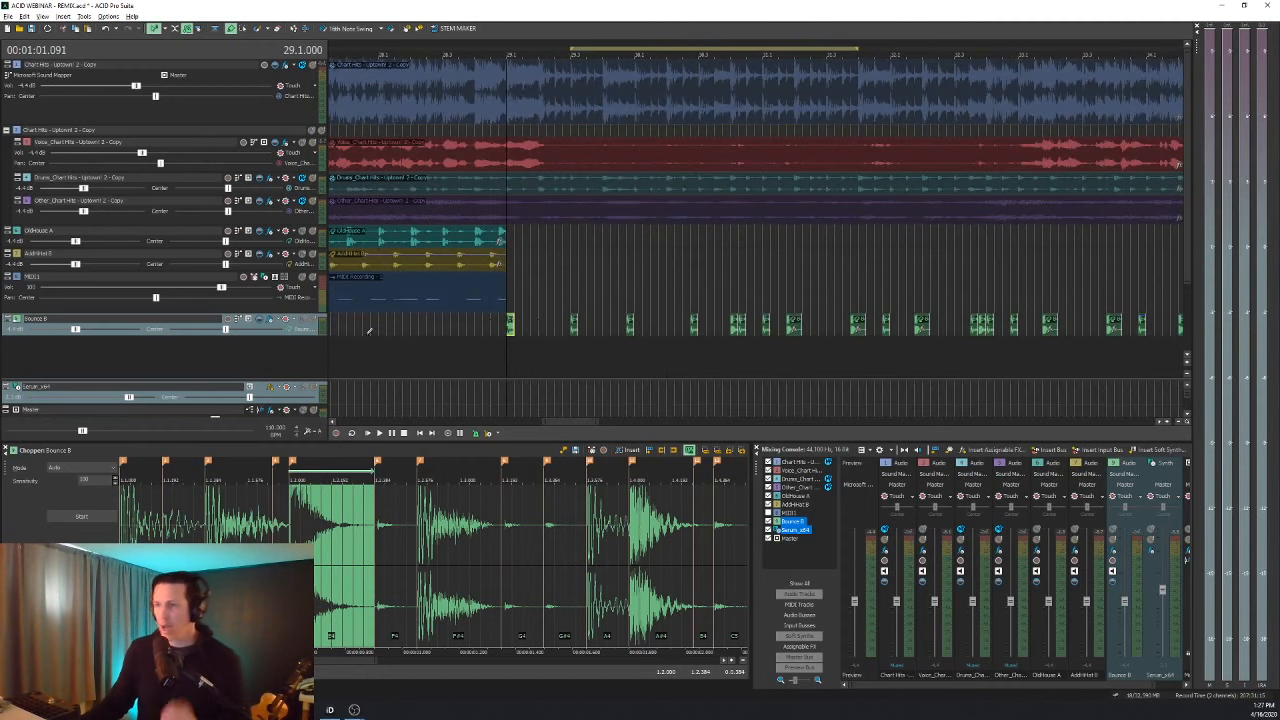
{"action": "scroll", "coordinate": [507, 329], "scroll_direction": "down", "scroll_amount": 1}
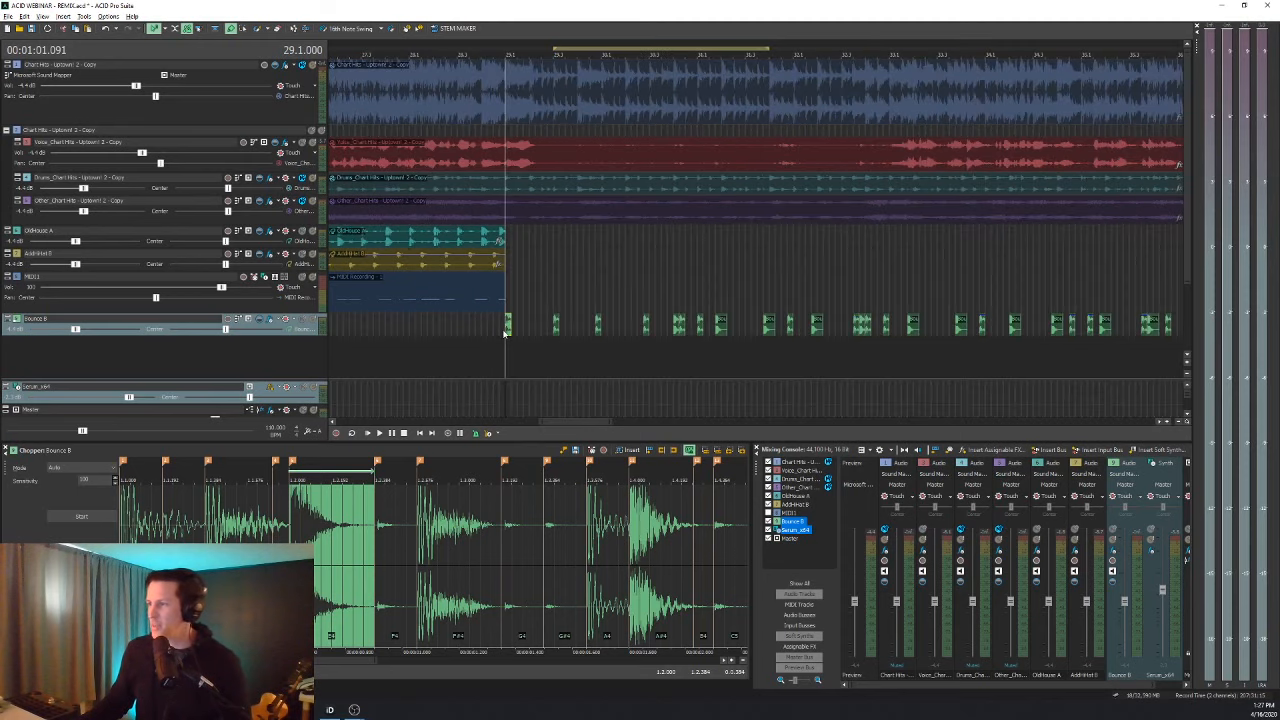
{"action": "key", "text": "space"}
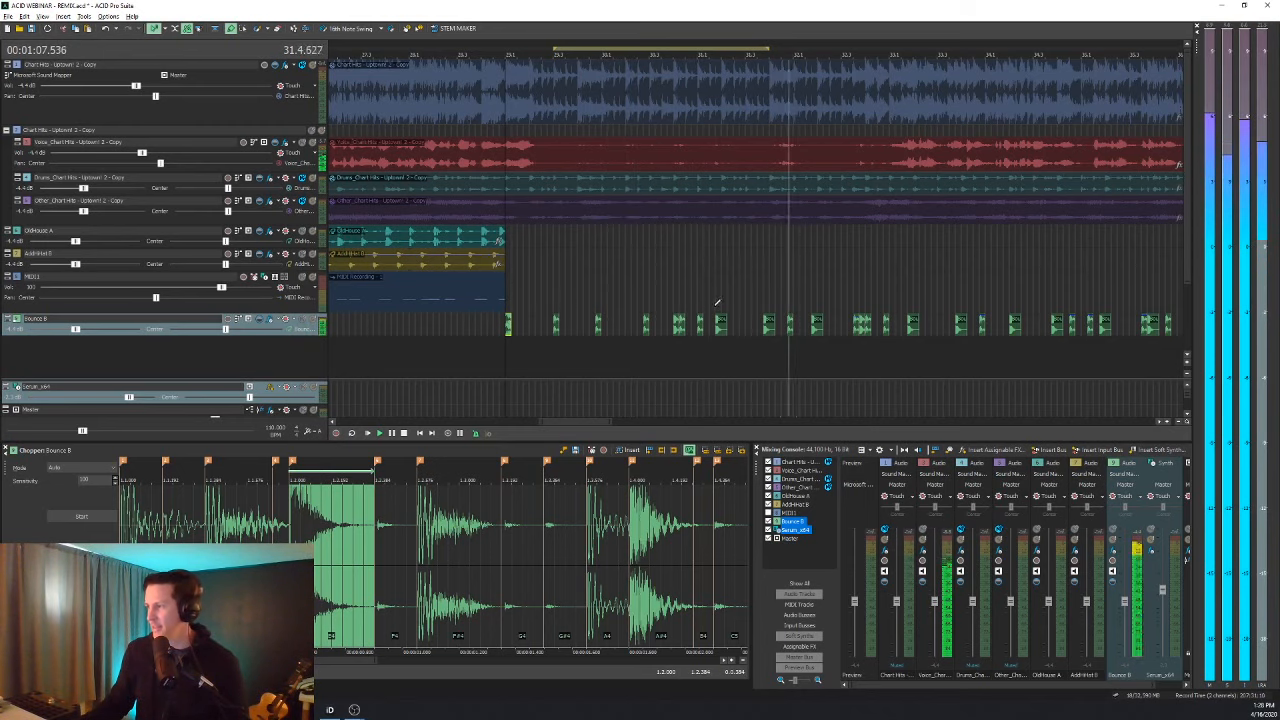
{"action": "scroll", "coordinate": [674, 316], "scroll_direction": "down", "scroll_amount": 1}
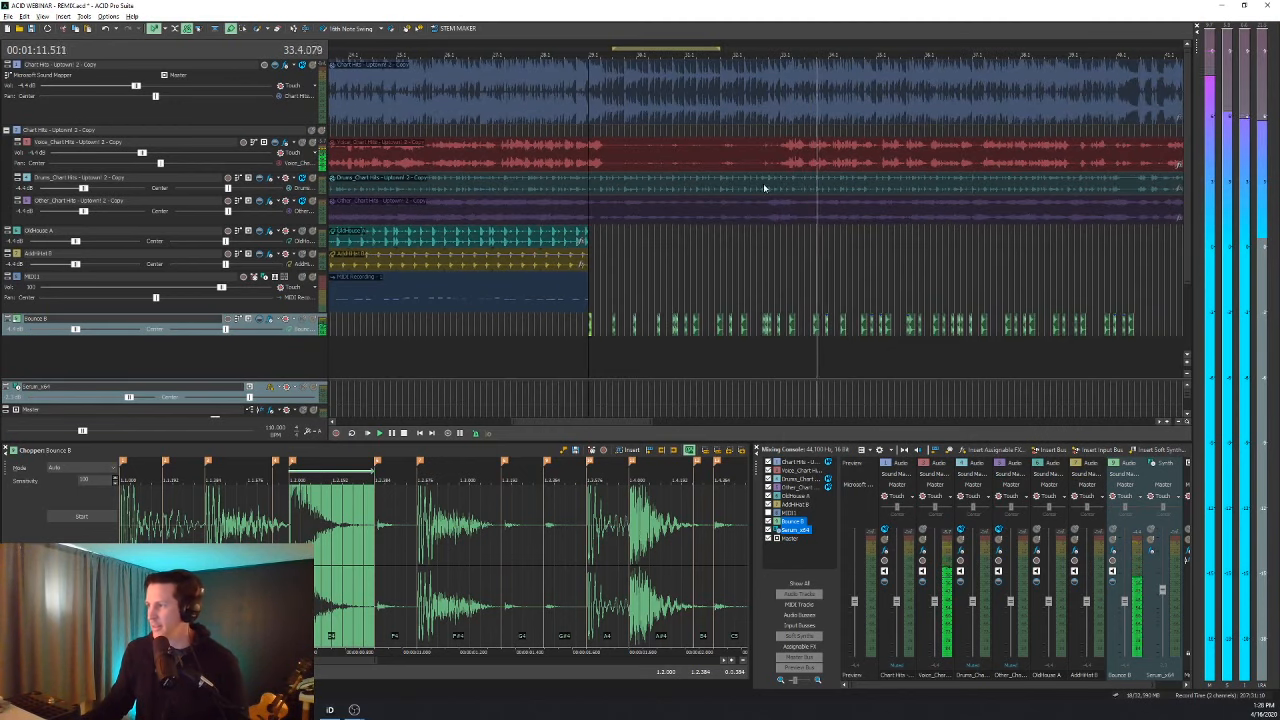
{"action": "key", "text": "space"}
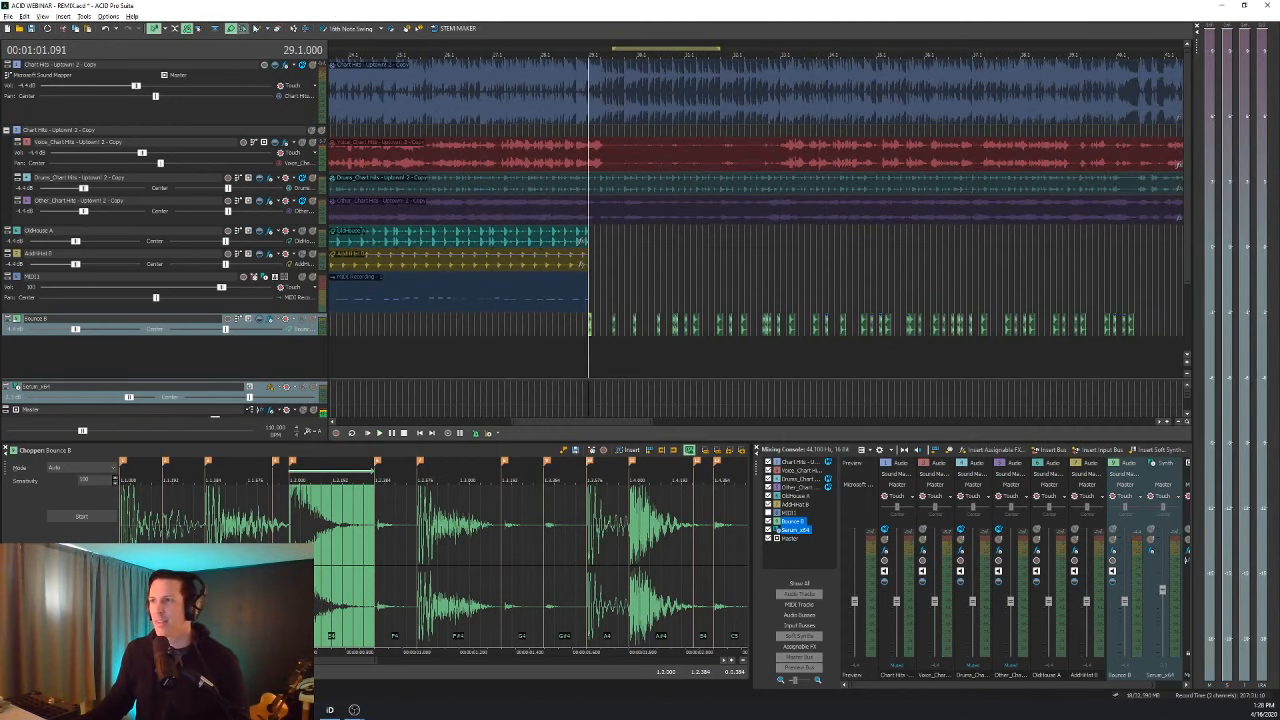
Review the Audio Device preferences and the advanced audio configuration, leaving the settings unchanged.
{"action": "left_click", "coordinate": [108, 17]}
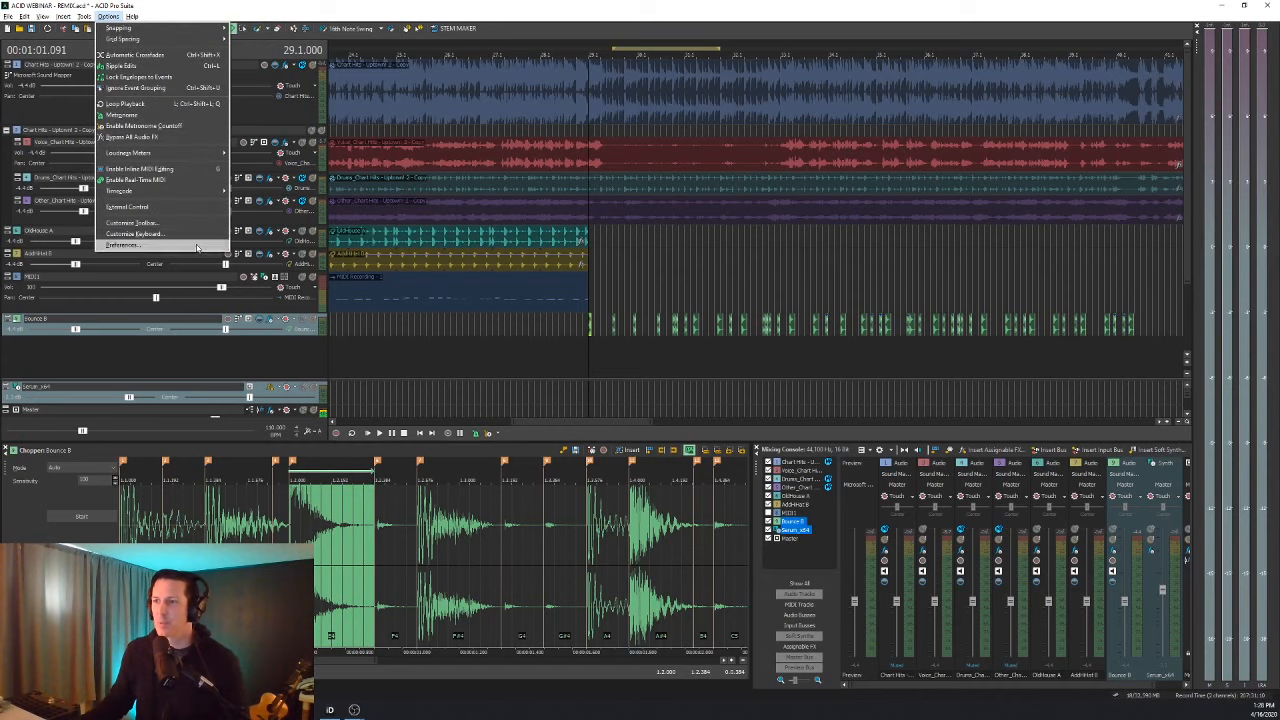
{"action": "left_click", "coordinate": [197, 247]}
{"action": "left_click", "coordinate": [614, 163]}
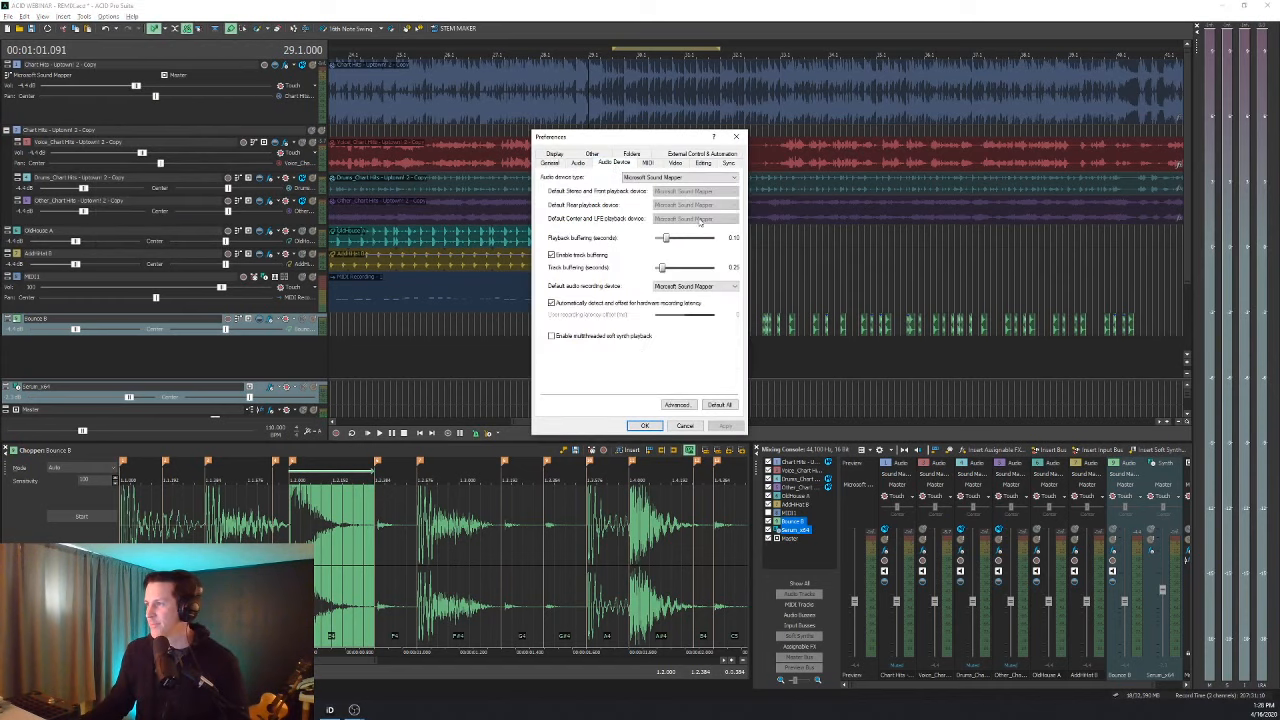
{"action": "left_click", "coordinate": [677, 405]}
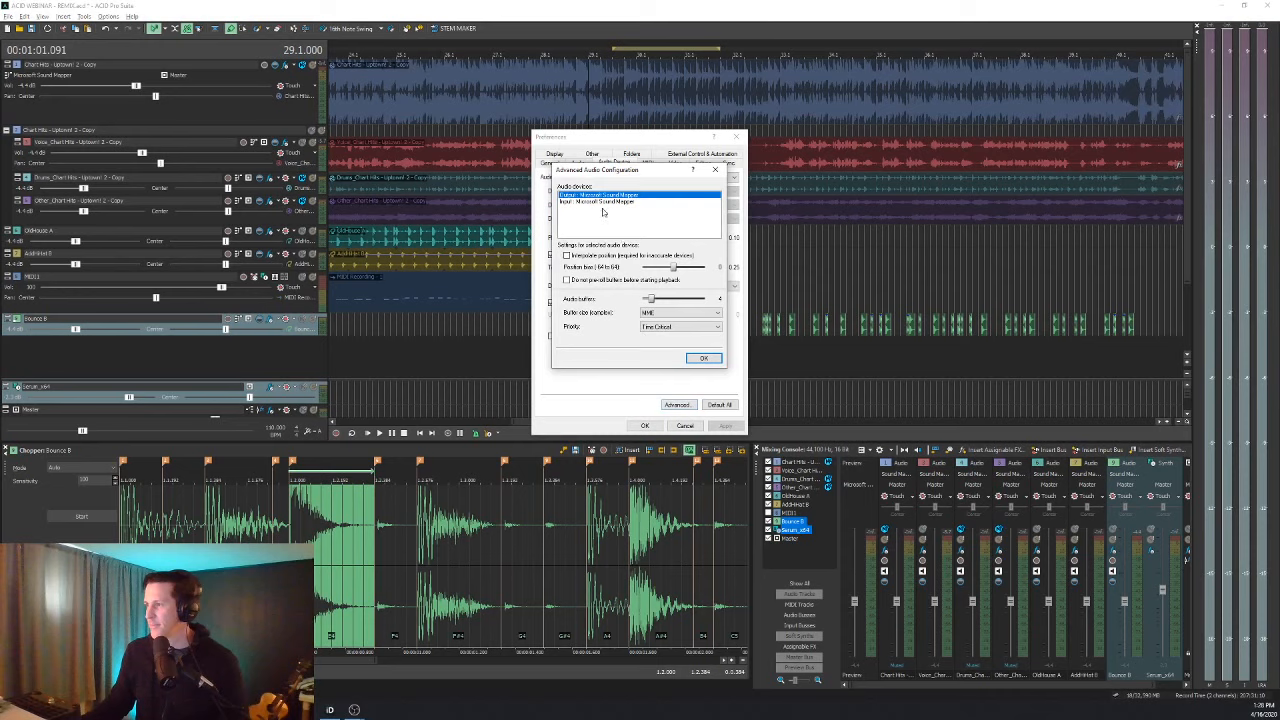
{"action": "left_click", "coordinate": [703, 359]}
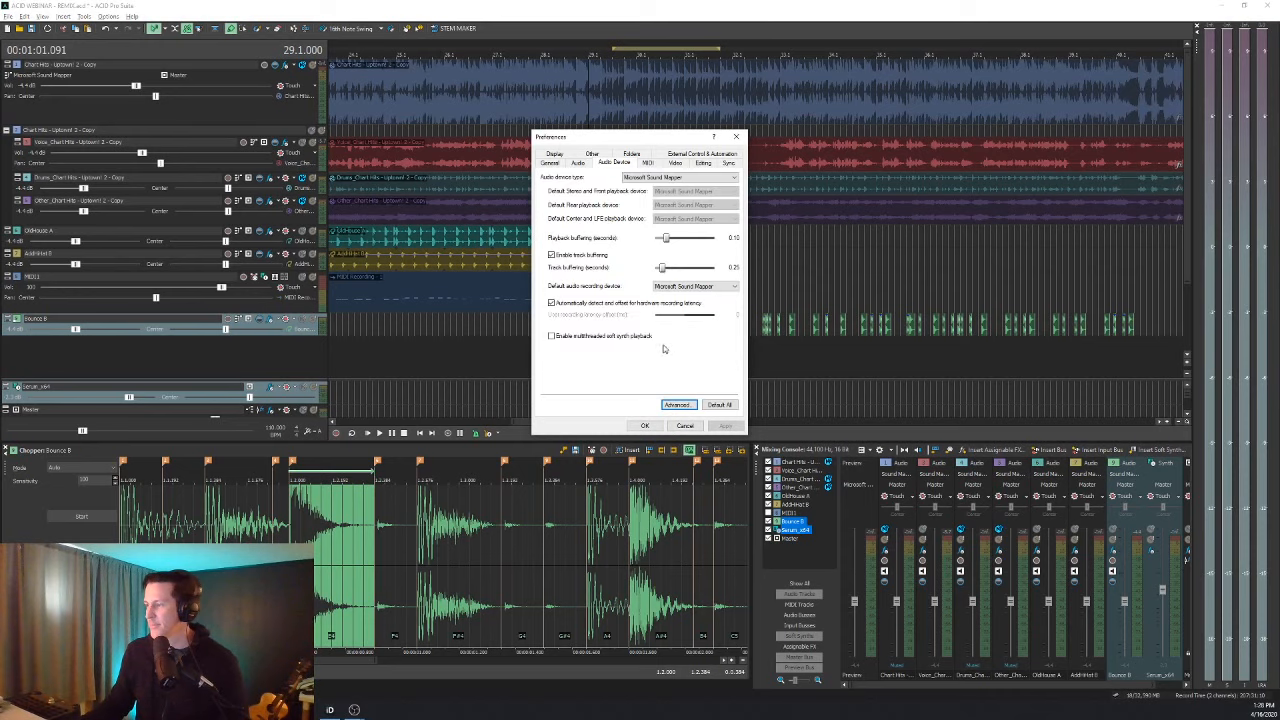
{"action": "left_click", "coordinate": [684, 426]}
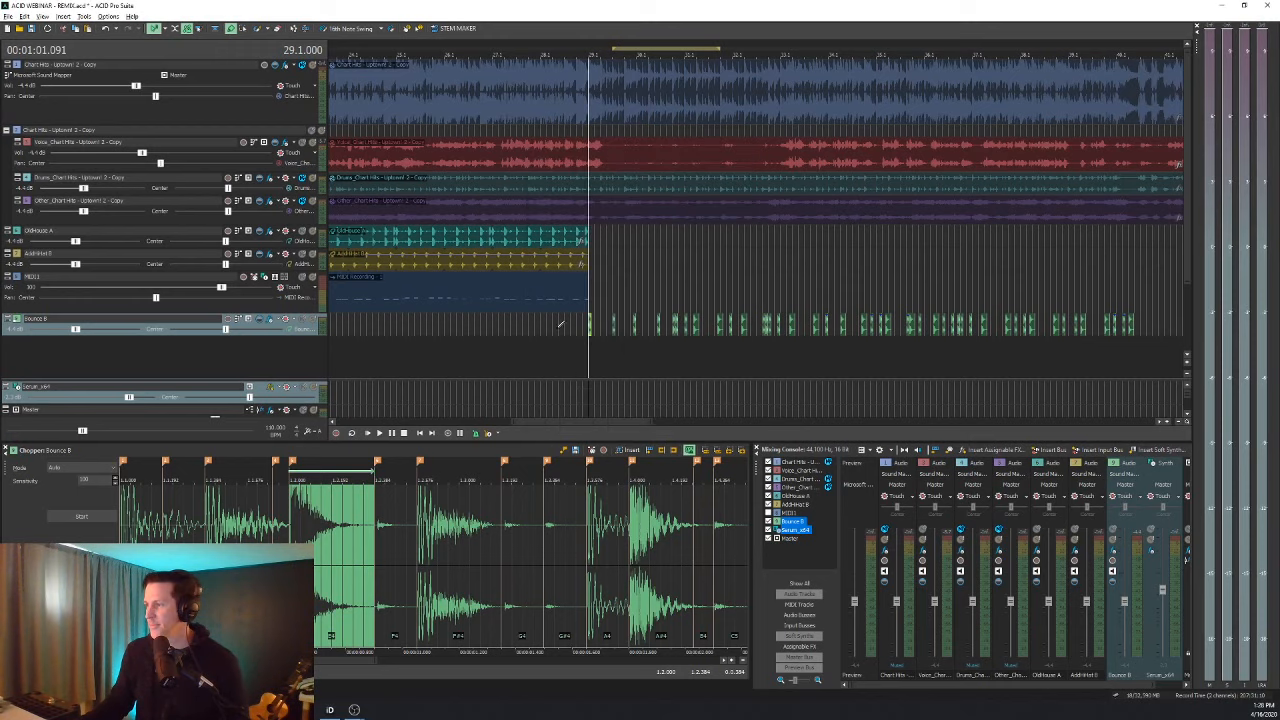
Align the third and fourth Bounce B slices after 29.1 to beats 30.1 and 30.3, checking them with playback.
{"action": "scroll", "coordinate": [630, 292], "scroll_direction": "up", "scroll_amount": 5}
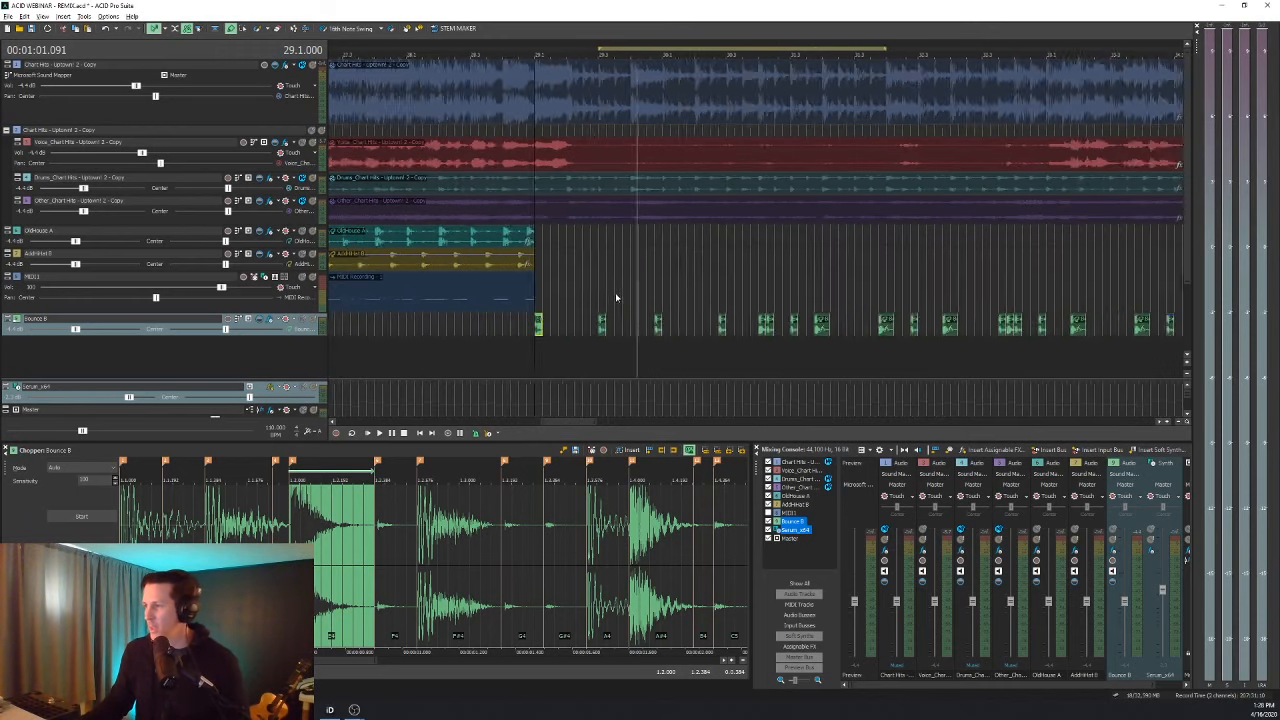
{"action": "key", "text": "space"}
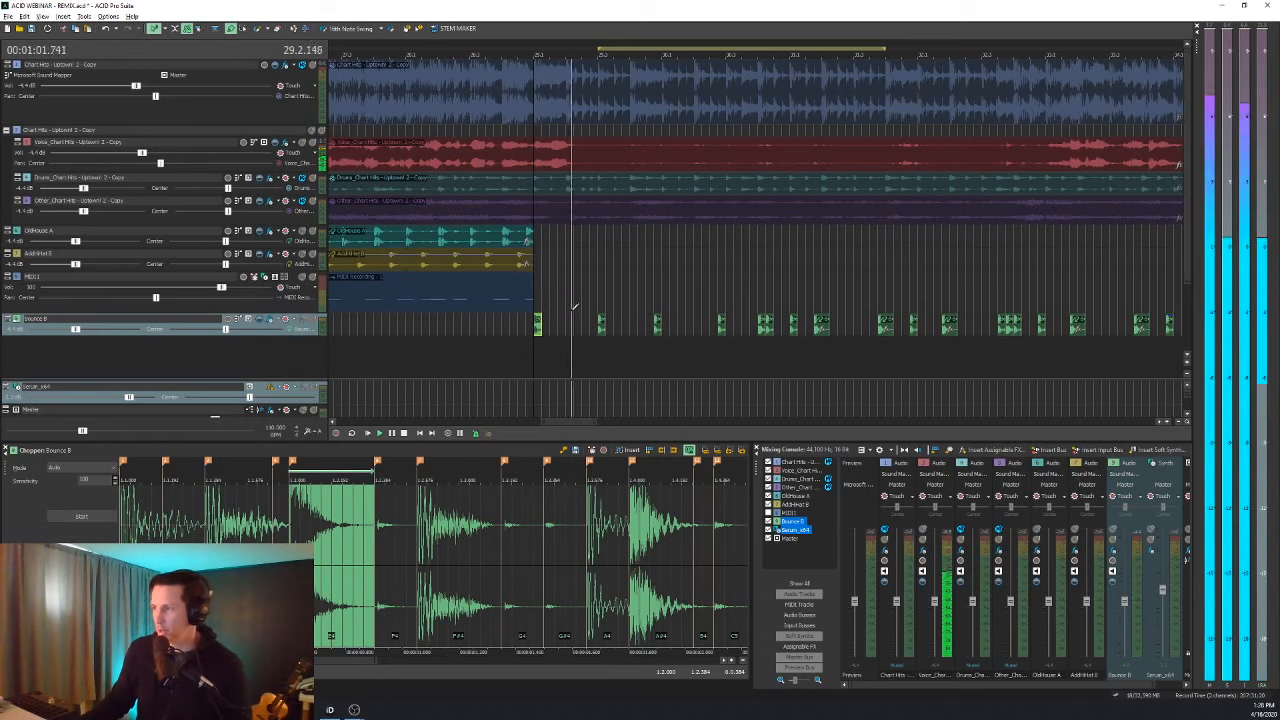
{"action": "key", "text": "space"}
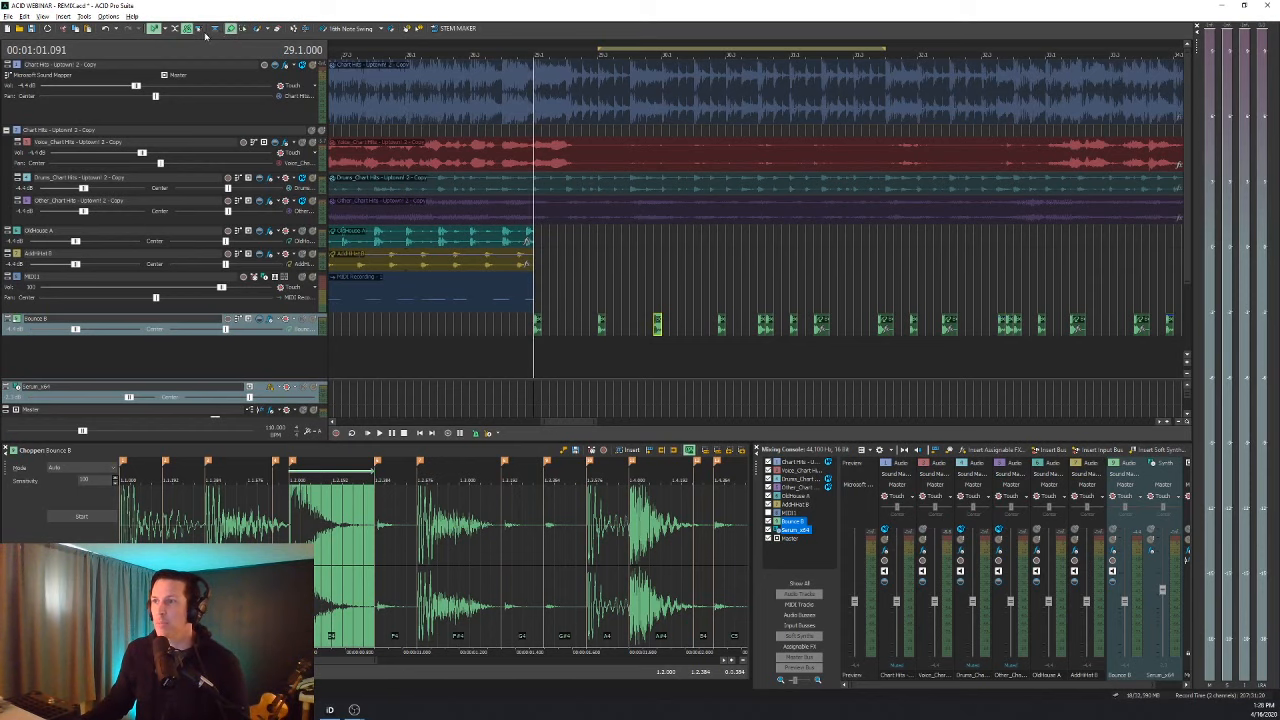
{"action": "scroll", "coordinate": [652, 256], "scroll_direction": "up", "scroll_amount": 2}
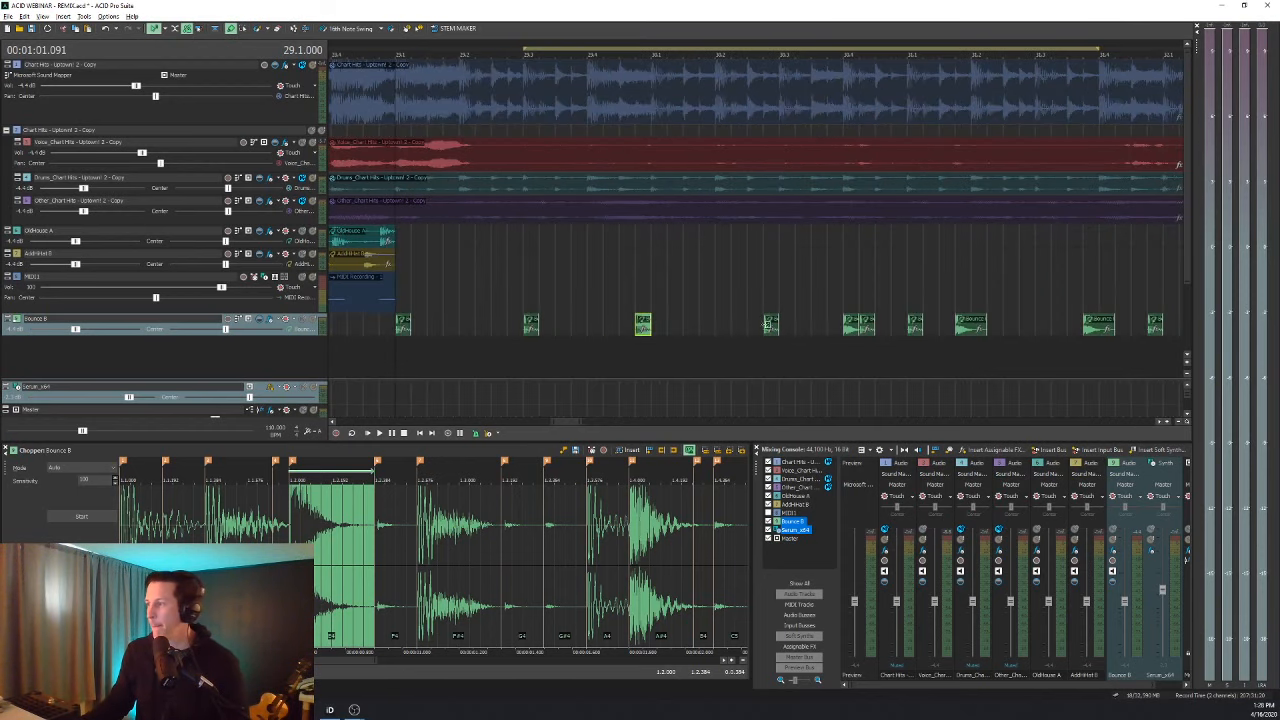
{"action": "key", "text": "space"}
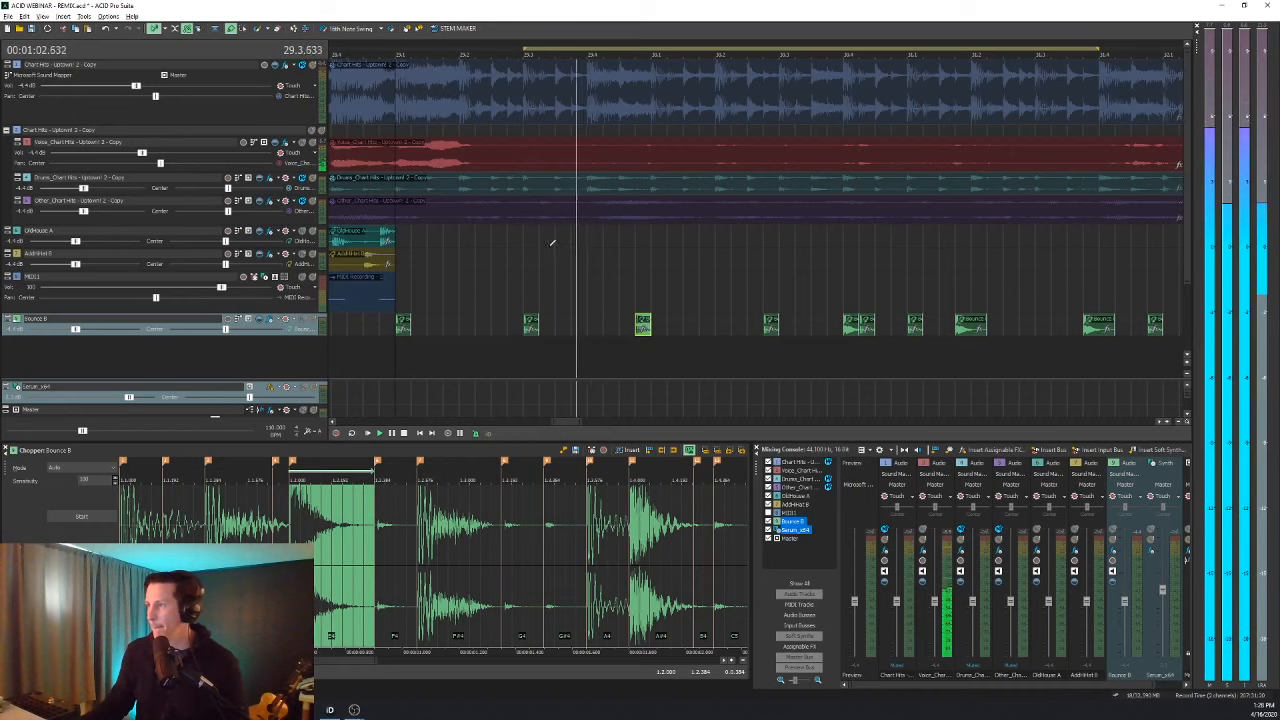
{"action": "key", "text": "space"}
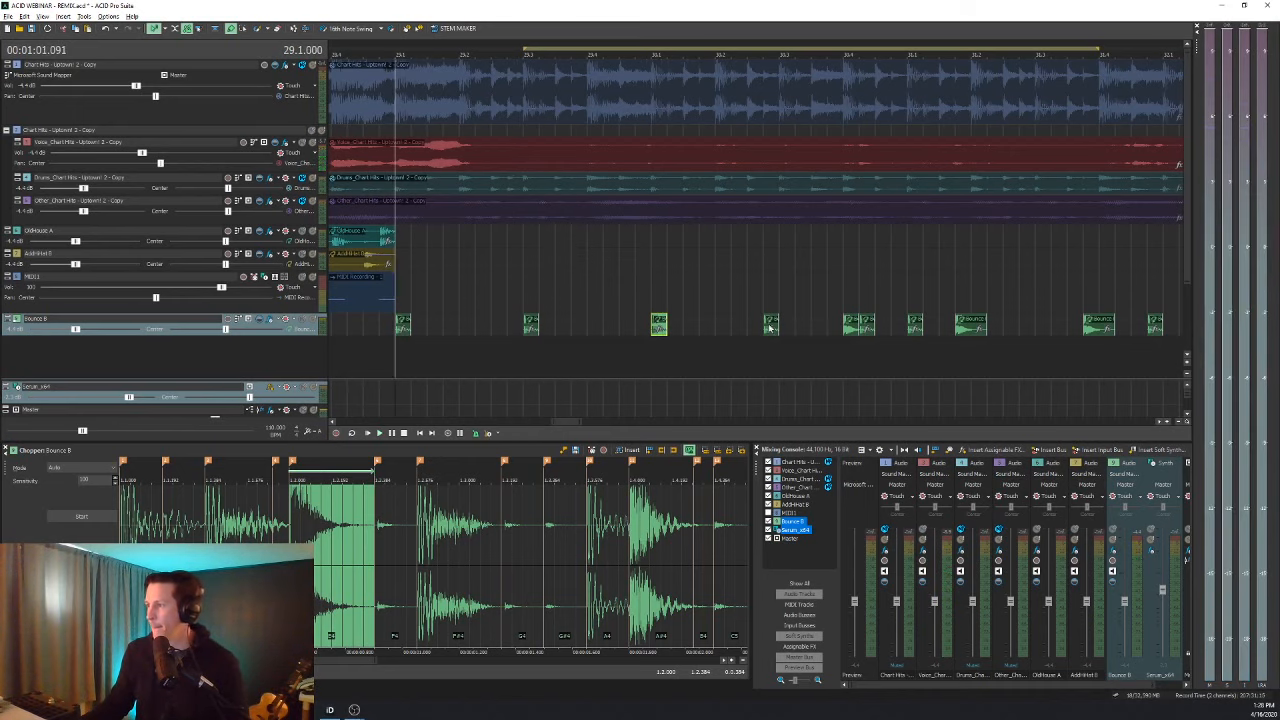
{"action": "key", "text": "space"}
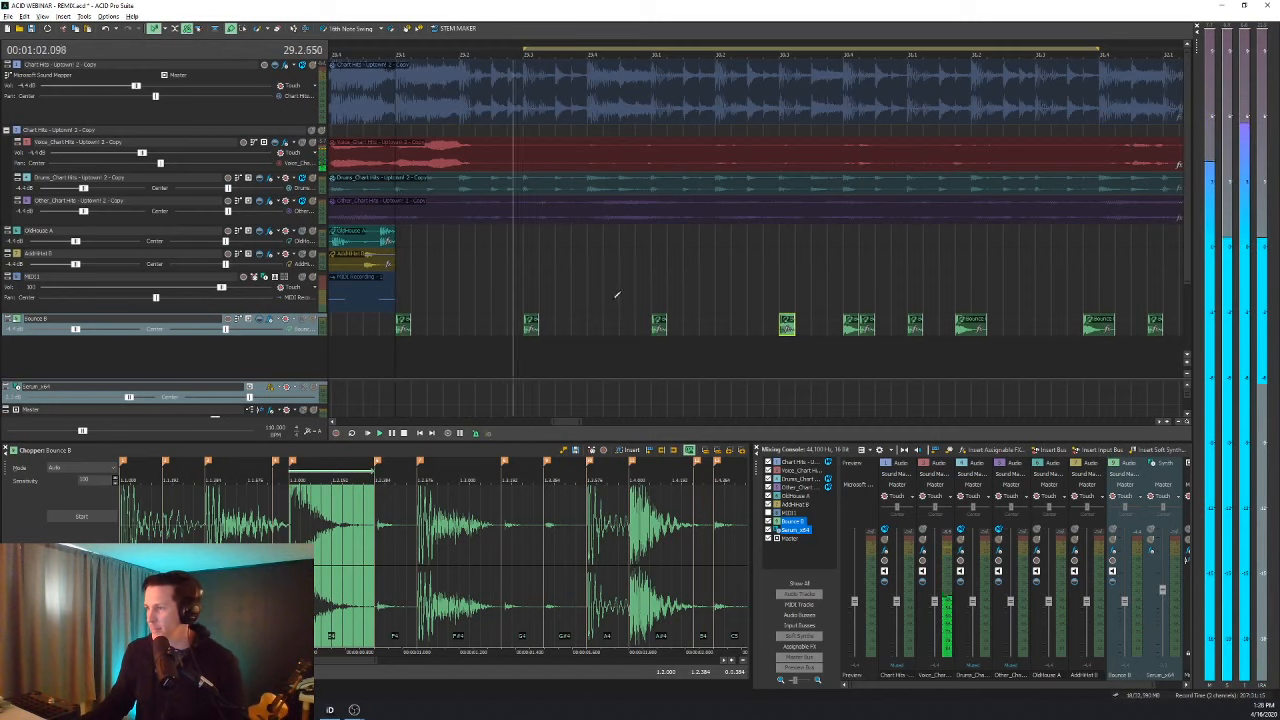
Move the Bounce B slice just before 32.1 onto beat 32.1 and check its timing with playback.
{"action": "scroll", "coordinate": [590, 288], "scroll_direction": "down", "scroll_amount": 1}
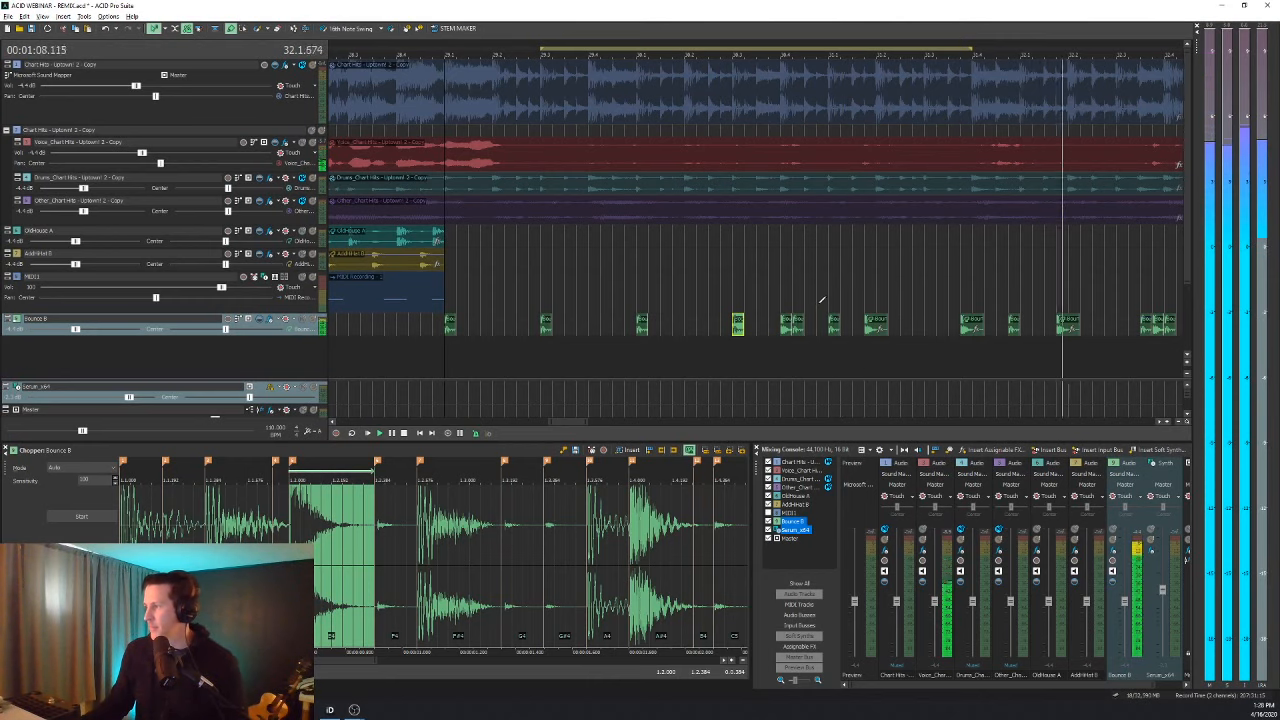
{"action": "key", "text": "space"}
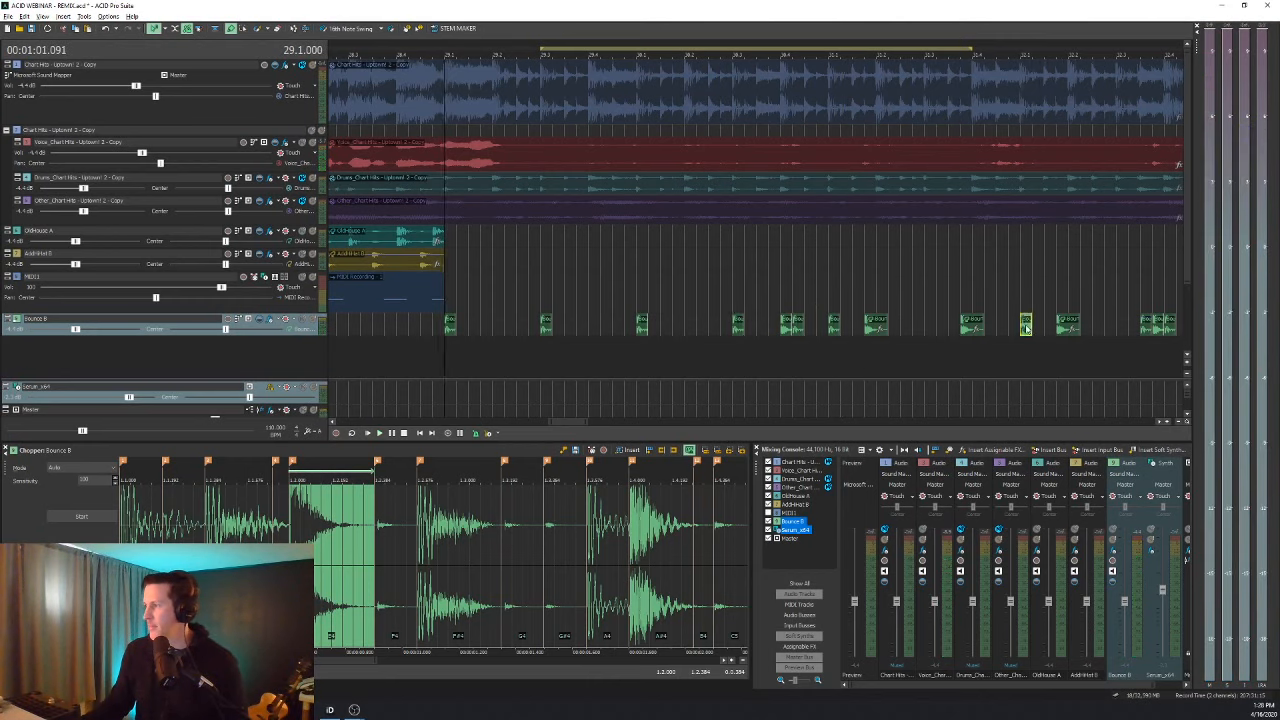
{"action": "scroll", "coordinate": [765, 380], "scroll_direction": "down", "scroll_amount": 2}
{"action": "left_click_drag", "start_coordinate": [577, 421], "coordinate": [588, 421]}
{"action": "key", "text": "space"}
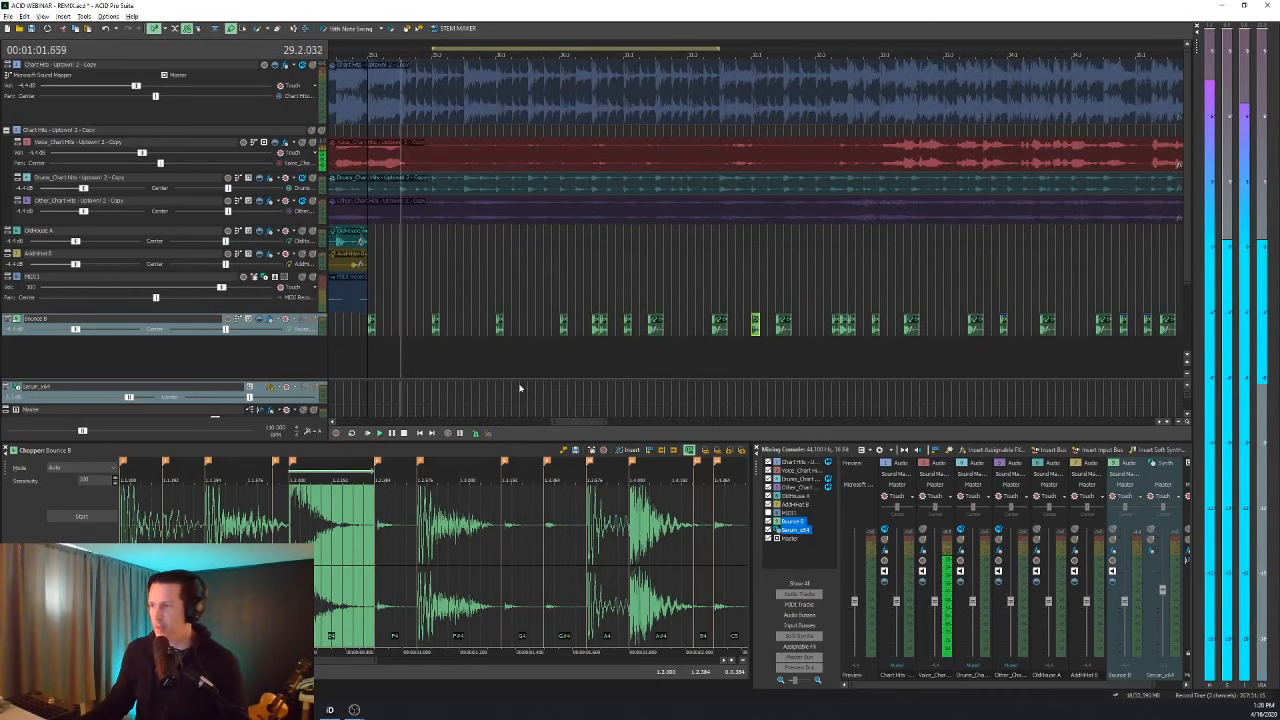
{"action": "key", "text": "space"}
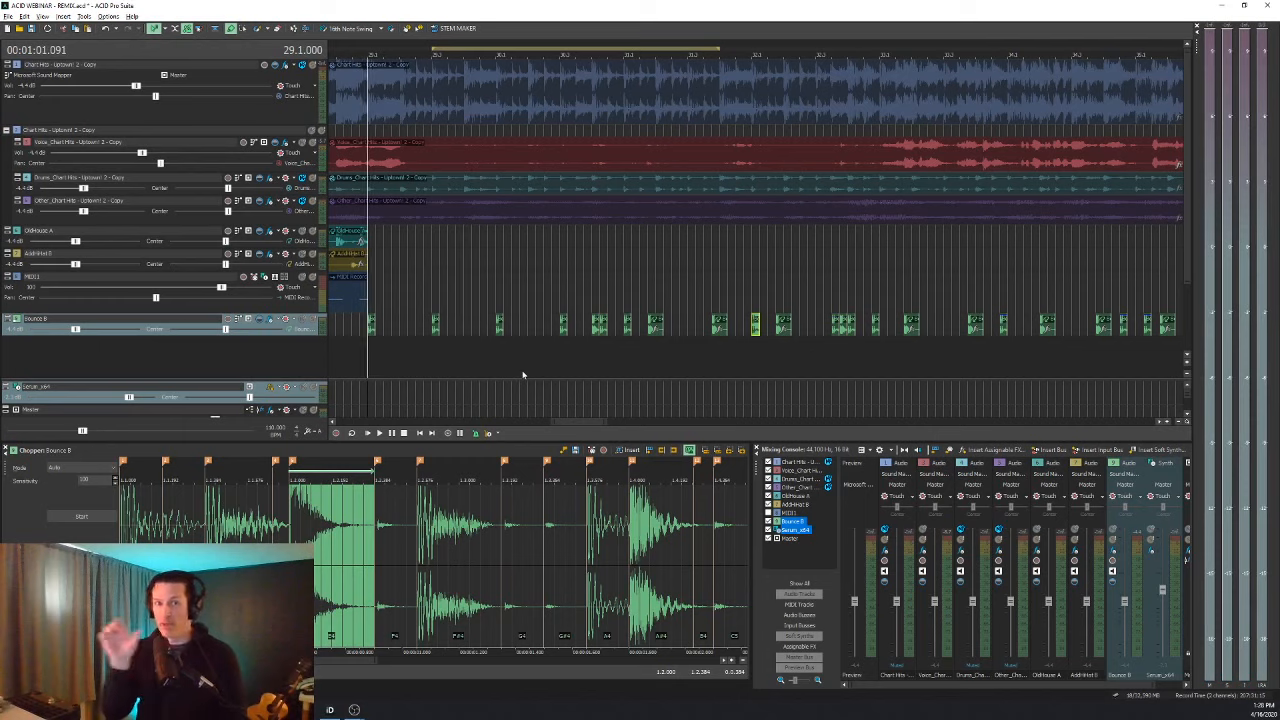
Listen to the slices from 29.1 and move the early Bounce B slice before 33.1 onto beat 33.1.
{"action": "key", "text": "space"}
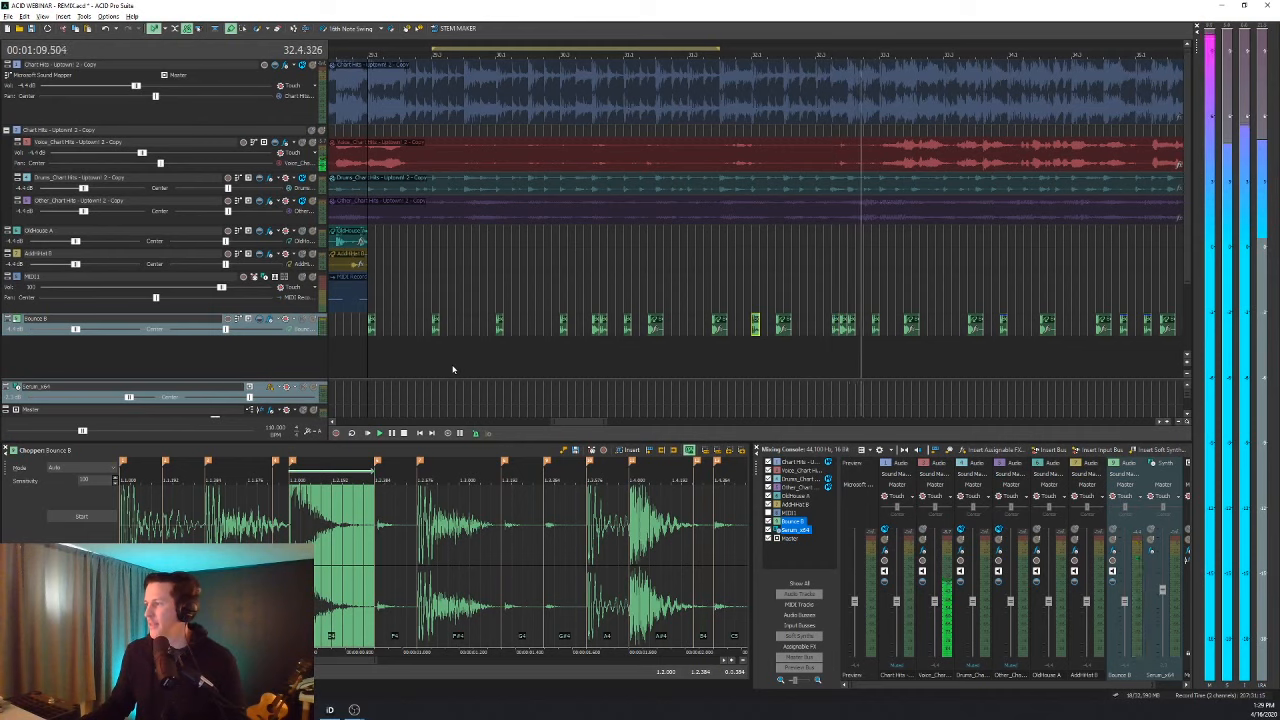
{"action": "key", "text": "space"}
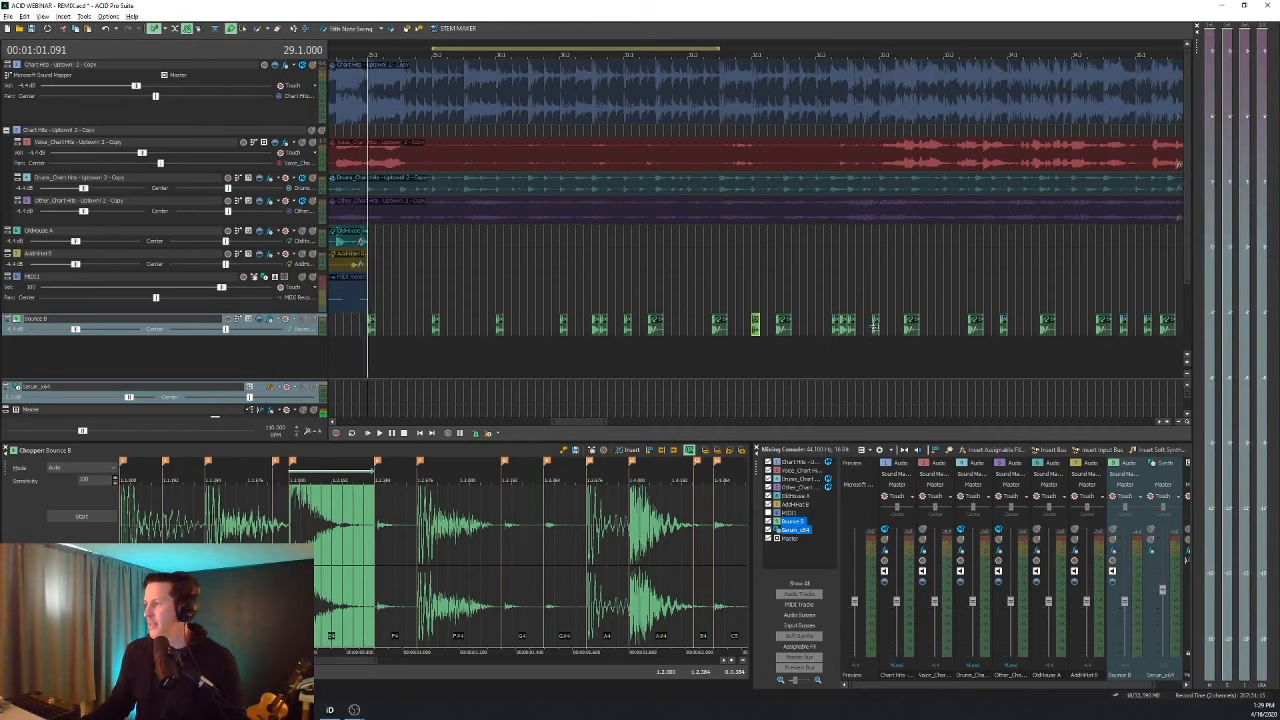
{"action": "left_click", "coordinate": [874, 325]}
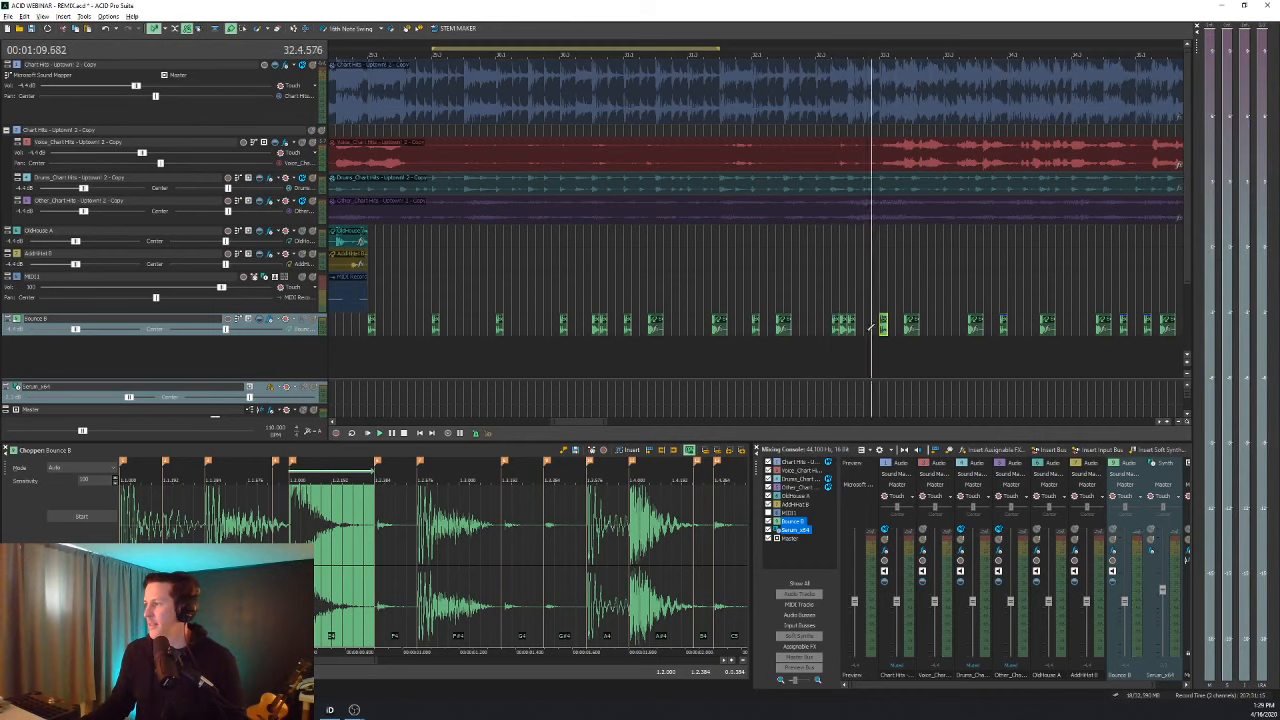
Play the Bounce B slices from 32.4 through the end of the recorded pattern with the voice stem.
{"action": "key", "text": "space"}
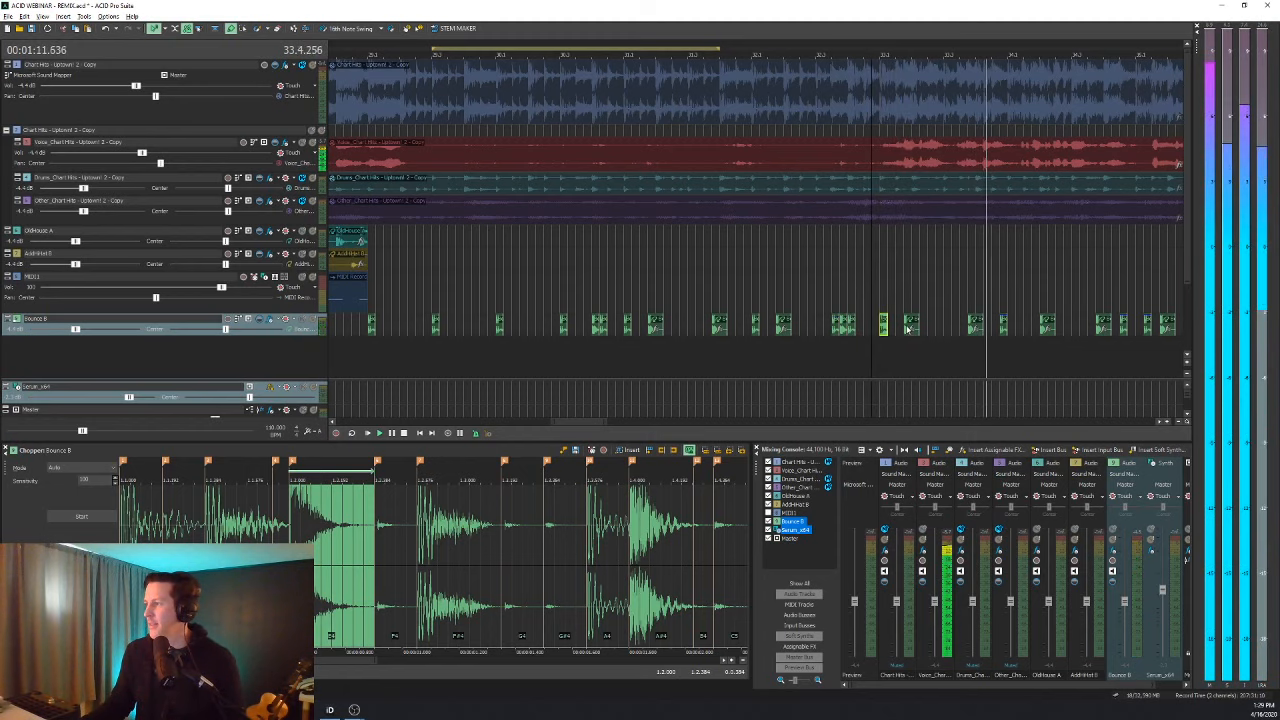
{"action": "scroll", "coordinate": [870, 340], "scroll_direction": "up", "scroll_amount": 3}
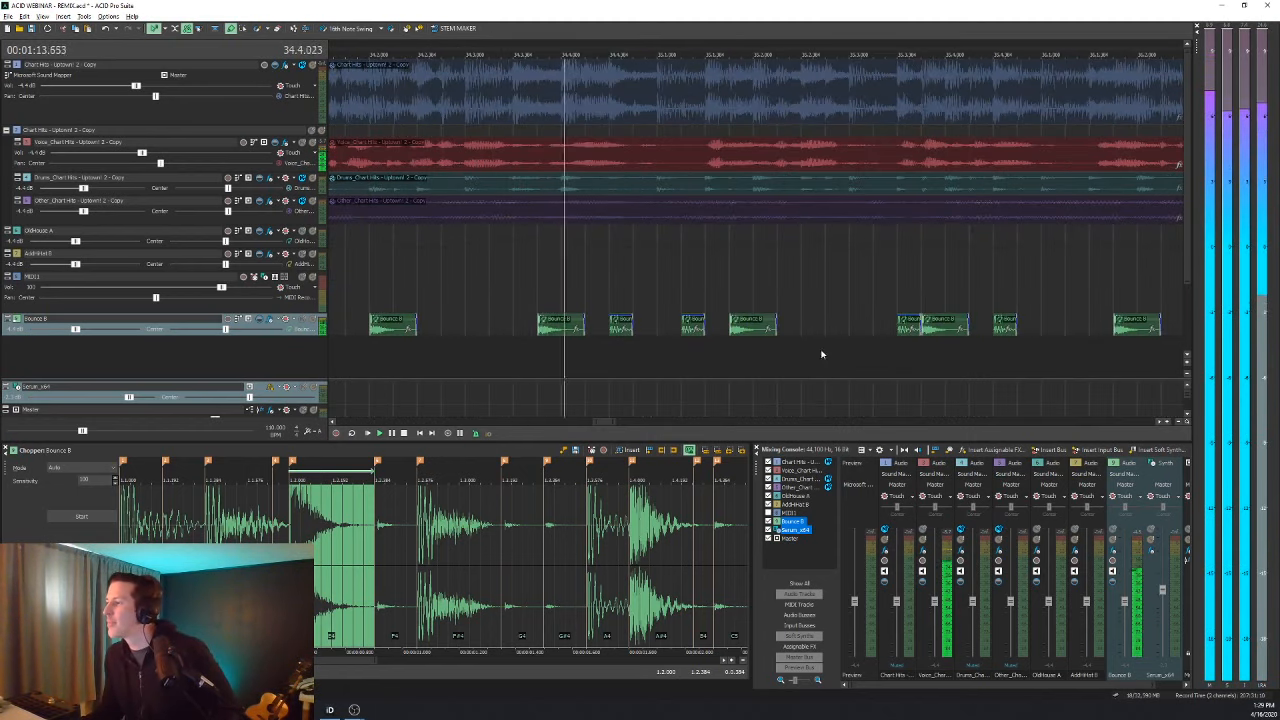
{"action": "scroll", "coordinate": [673, 344], "scroll_direction": "down", "scroll_amount": 2}
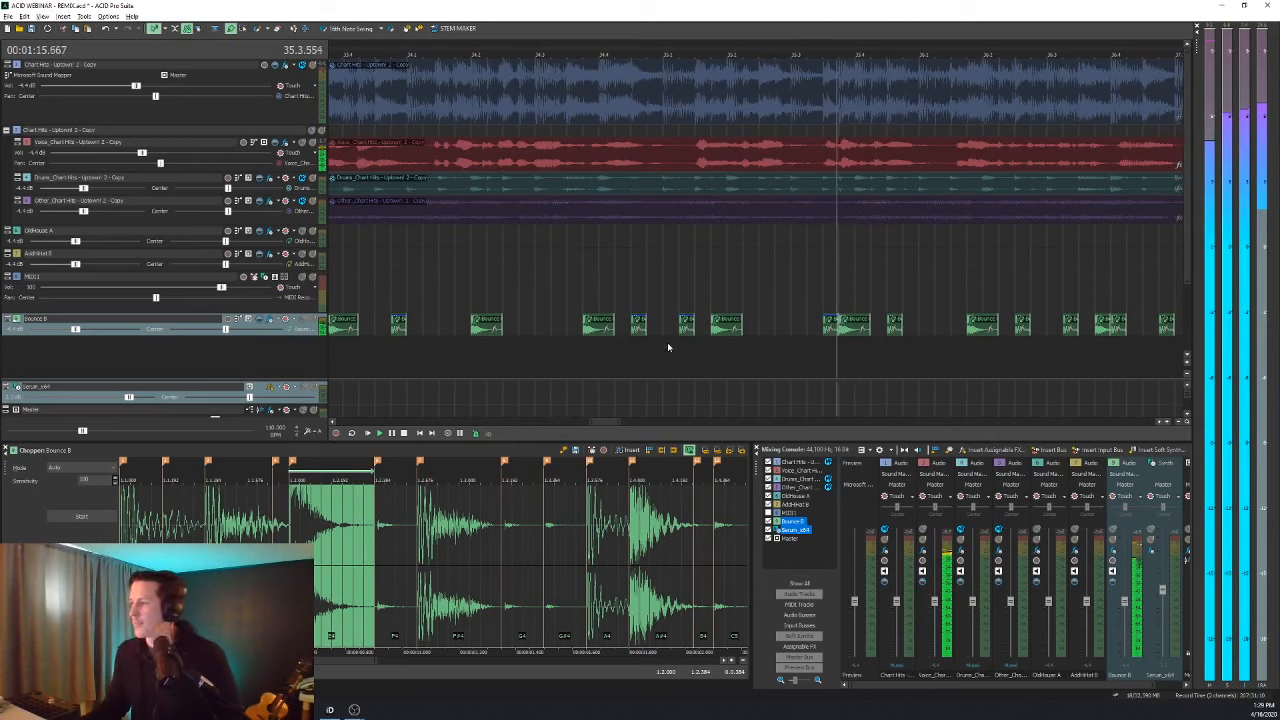
{"action": "scroll", "coordinate": [668, 347], "scroll_direction": "down", "scroll_amount": 1}
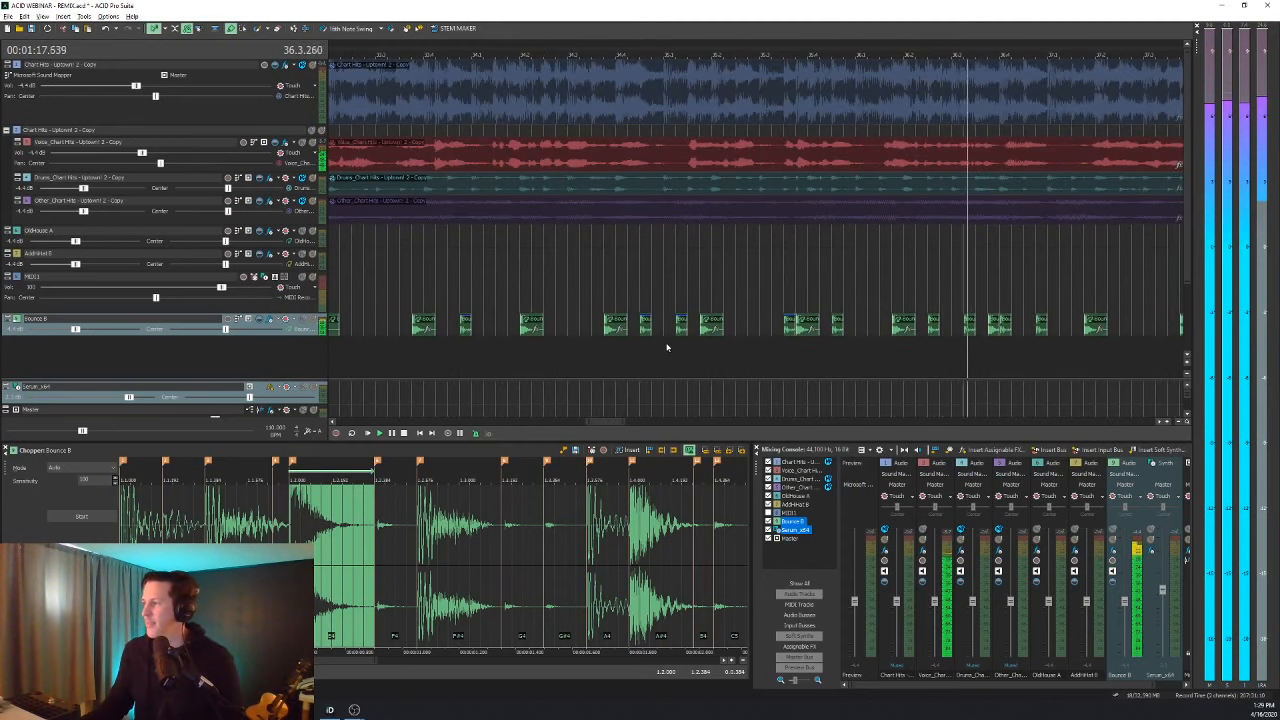
{"action": "scroll", "coordinate": [667, 347], "scroll_direction": "down", "scroll_amount": 1}
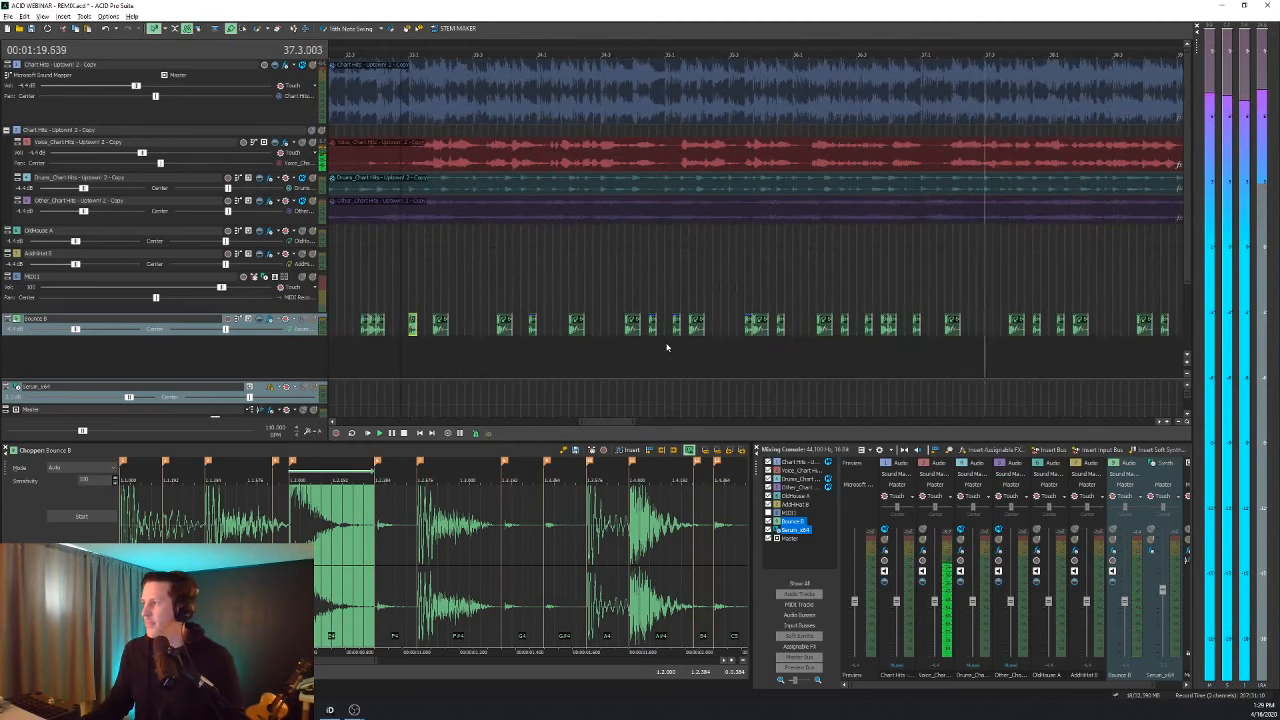
{"action": "scroll", "coordinate": [667, 347], "scroll_direction": "down", "scroll_amount": 1}
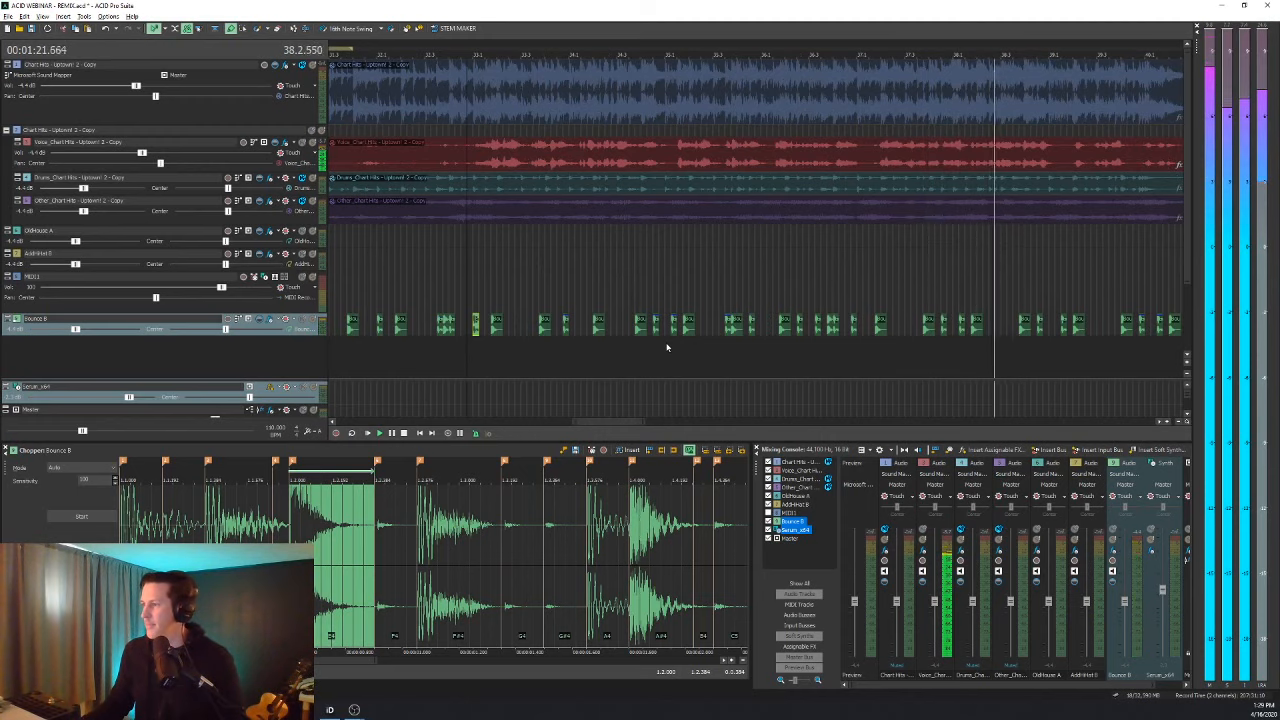
{"action": "scroll", "coordinate": [669, 343], "scroll_direction": "down", "scroll_amount": 1}
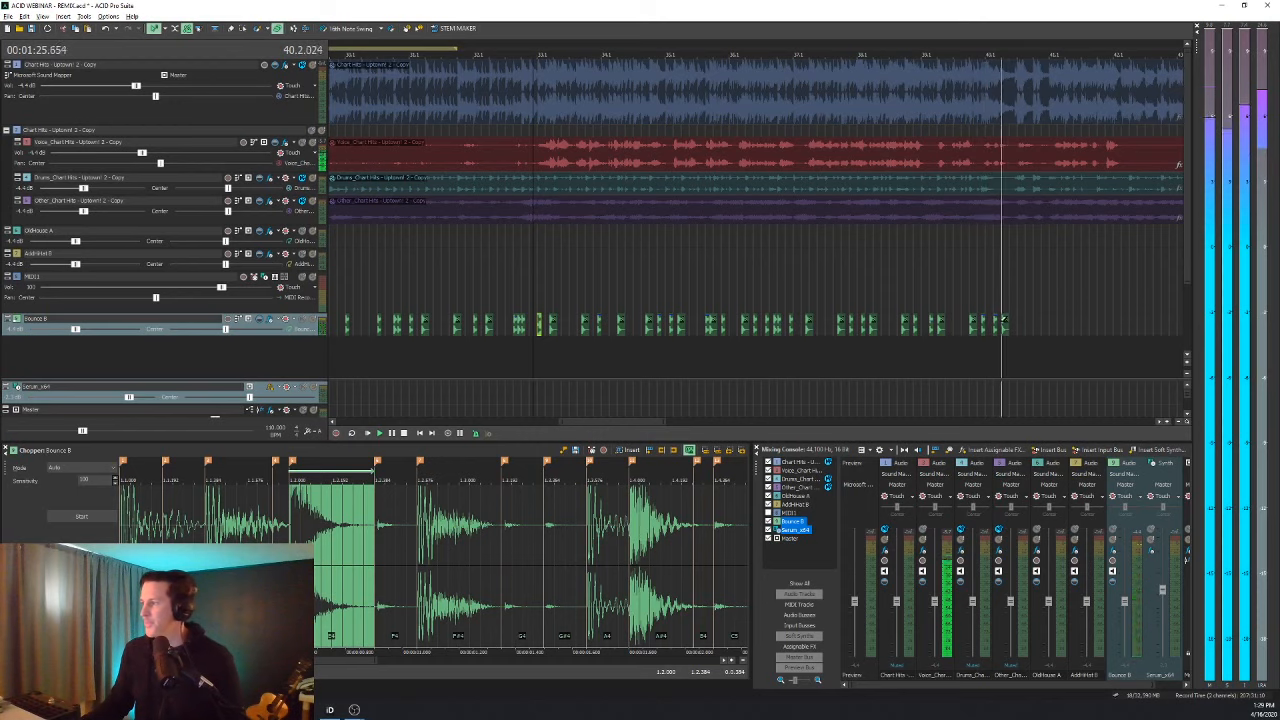
{"action": "scroll", "coordinate": [547, 341], "scroll_direction": "down", "scroll_amount": 1}
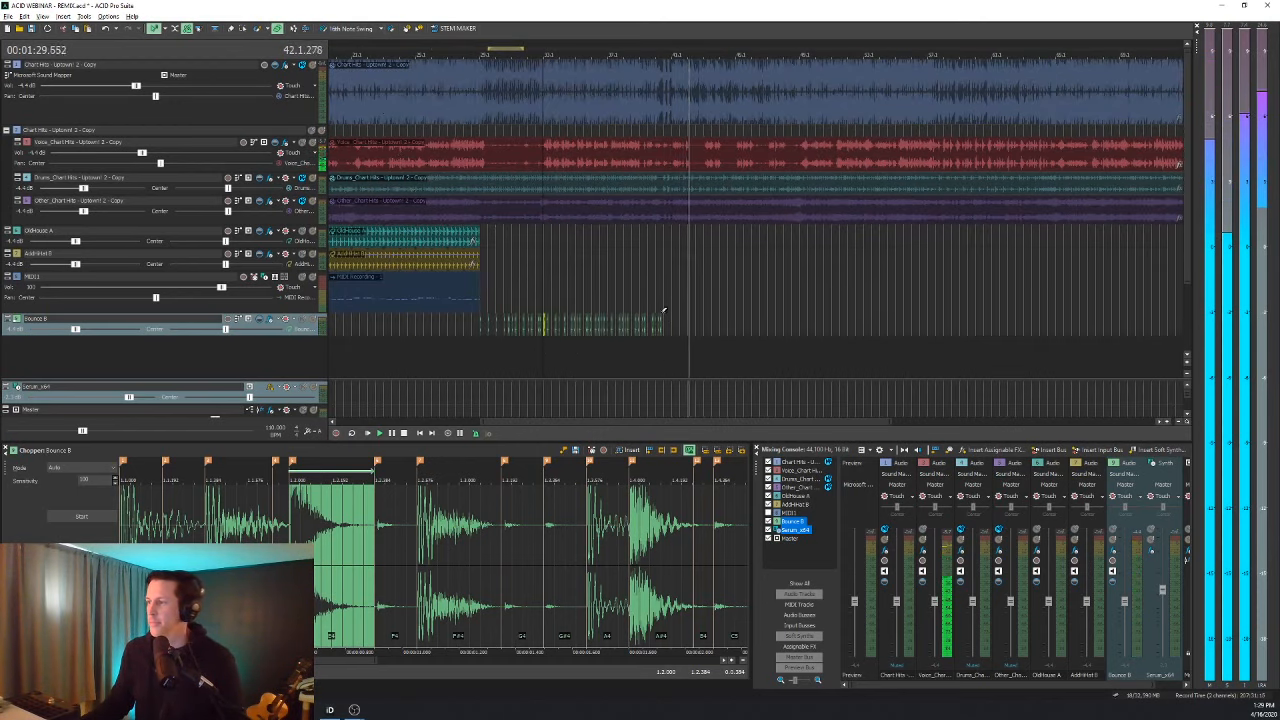
{"action": "key", "text": "space"}
Play from 27.2 to hear the transition from the loops and MIDI part into the Bounce B slices.
{"action": "left_click_drag", "start_coordinate": [500, 426], "coordinate": [283, 435]}
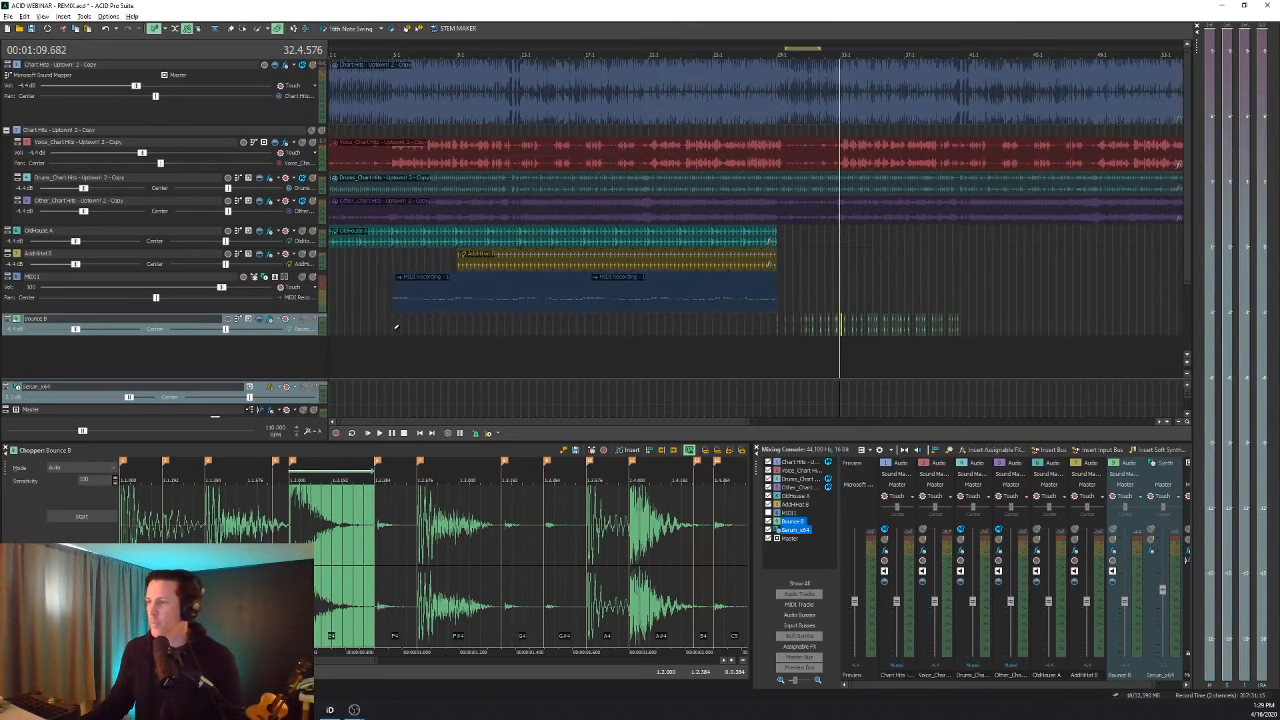
{"action": "scroll", "coordinate": [752, 244], "scroll_direction": "right", "scroll_amount": 3}
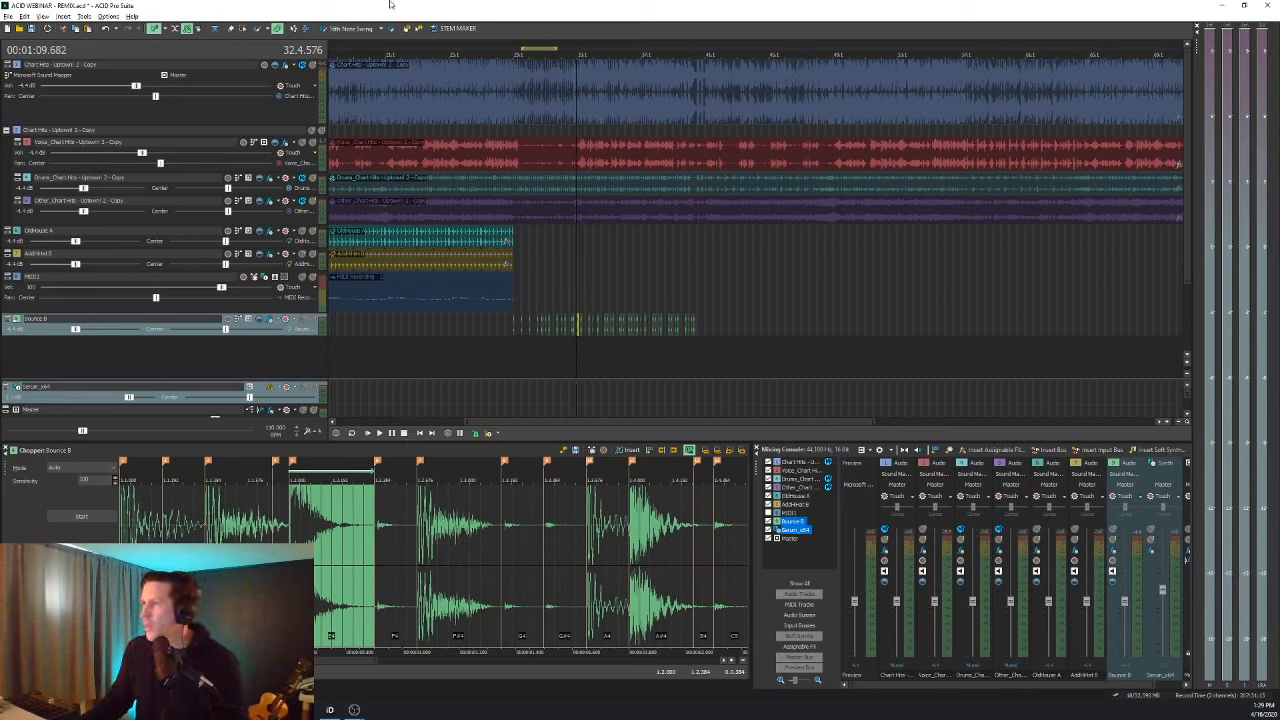
{"action": "left_click", "coordinate": [485, 324]}
{"action": "key", "text": "space"}
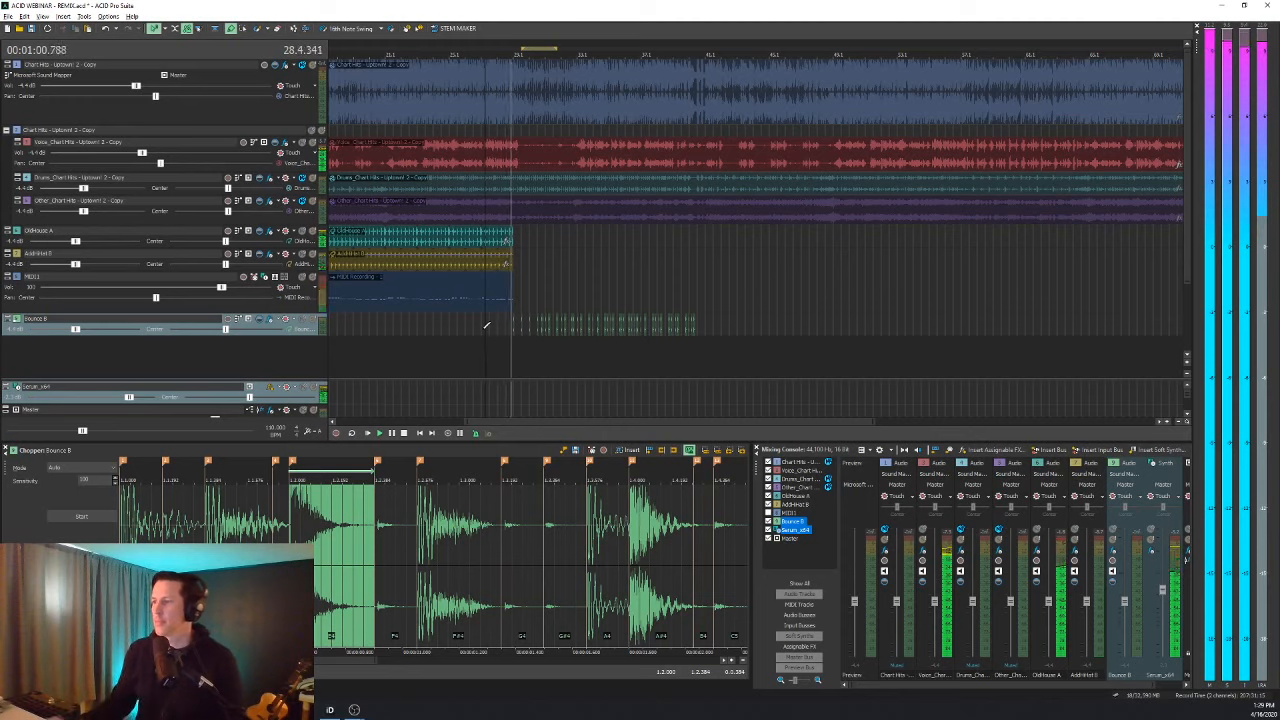
{"action": "scroll", "coordinate": [570, 336], "scroll_direction": "up", "scroll_amount": 2}
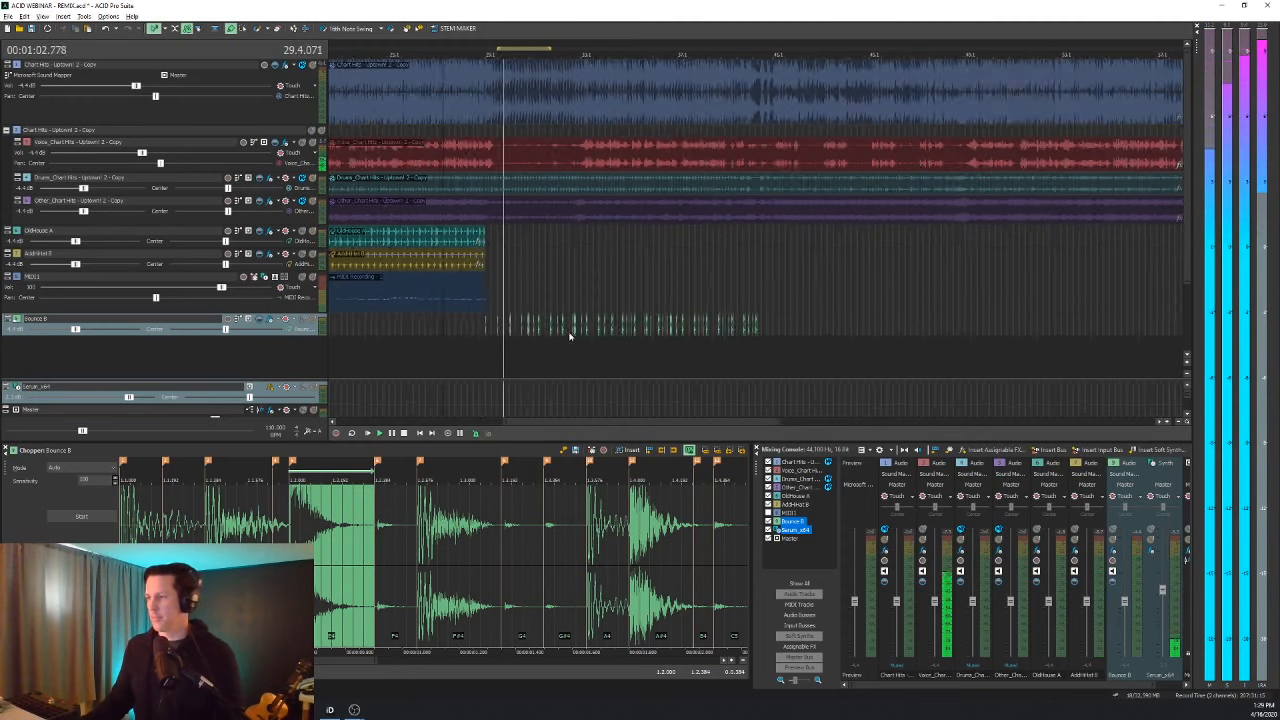
{"action": "scroll", "coordinate": [570, 336], "scroll_direction": "down", "scroll_amount": 2}
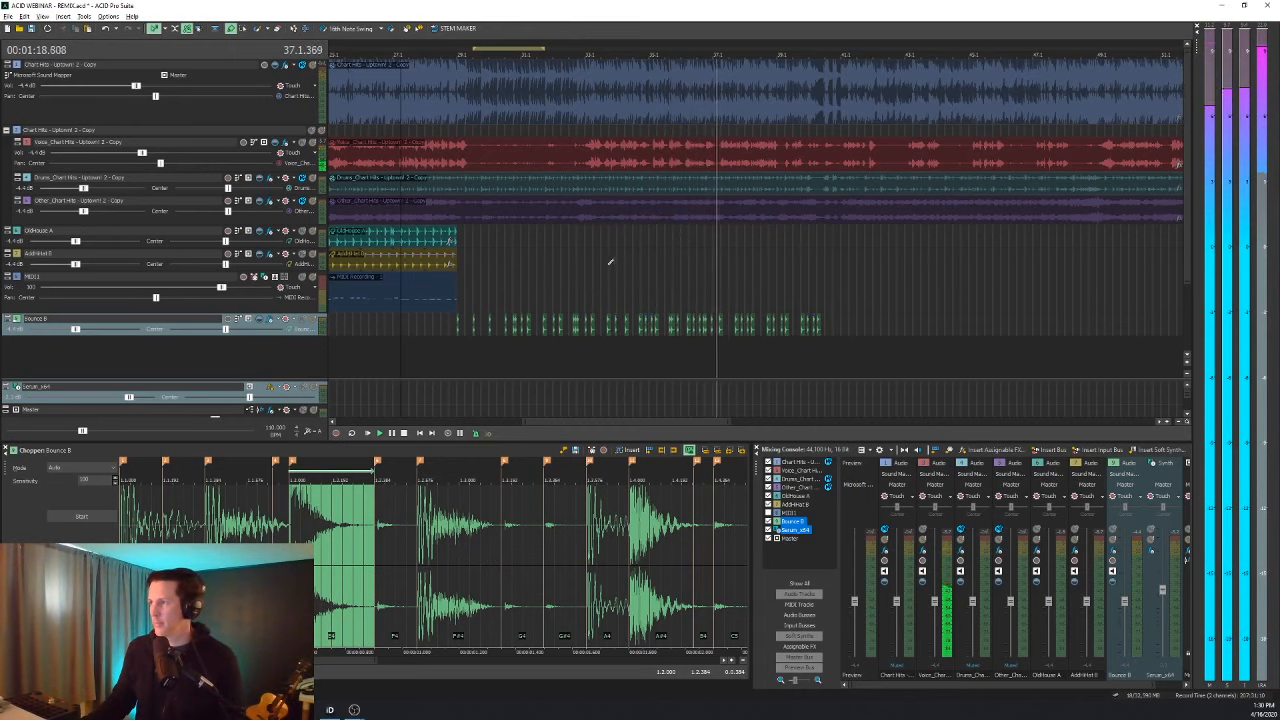
{"action": "key", "text": "space"}
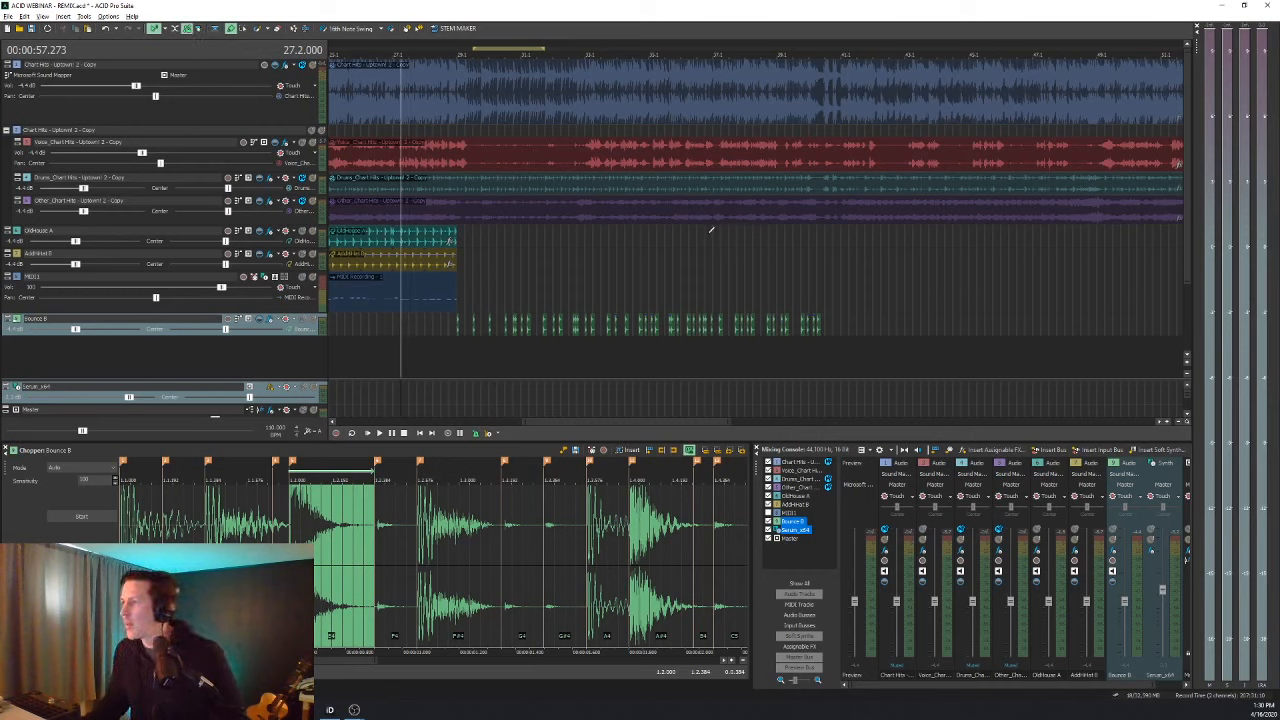
Draw an OldHouse A event from about 36.4 to 42.4 and erase the Bounce B slices after its start.
{"action": "left_click_drag", "start_coordinate": [709, 231], "coordinate": [948, 230]}
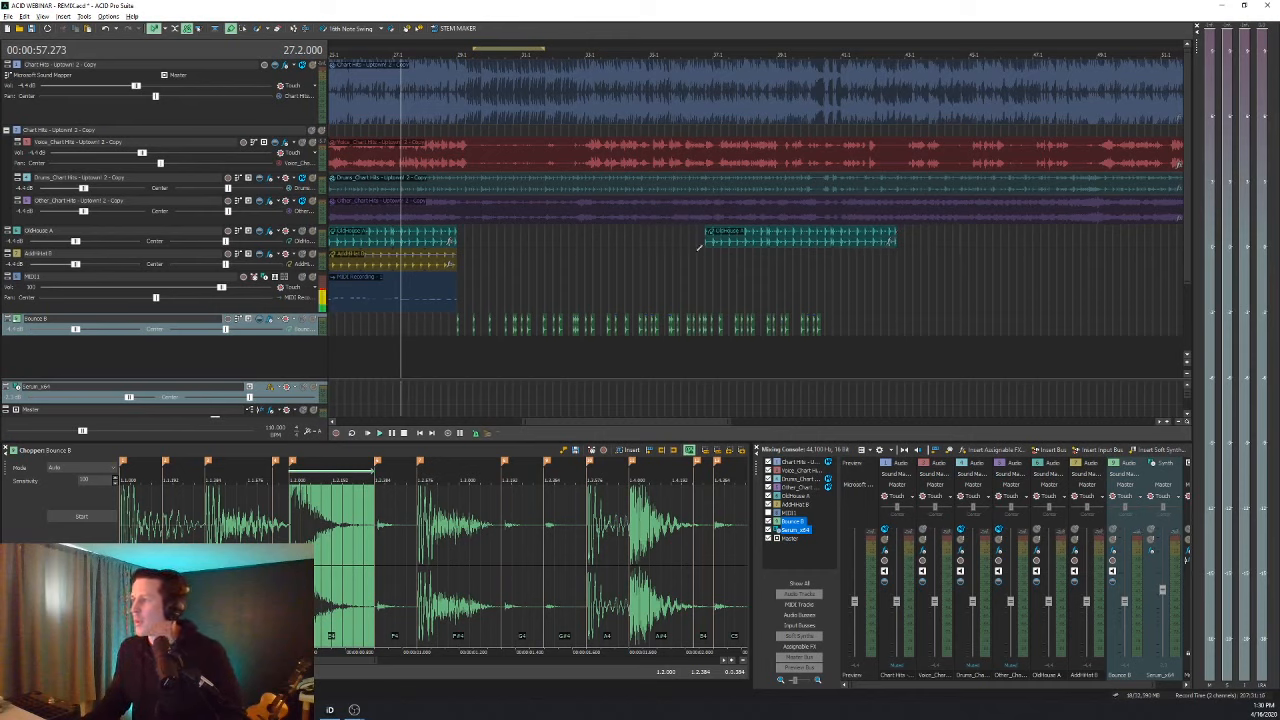
{"action": "key", "text": "space"}
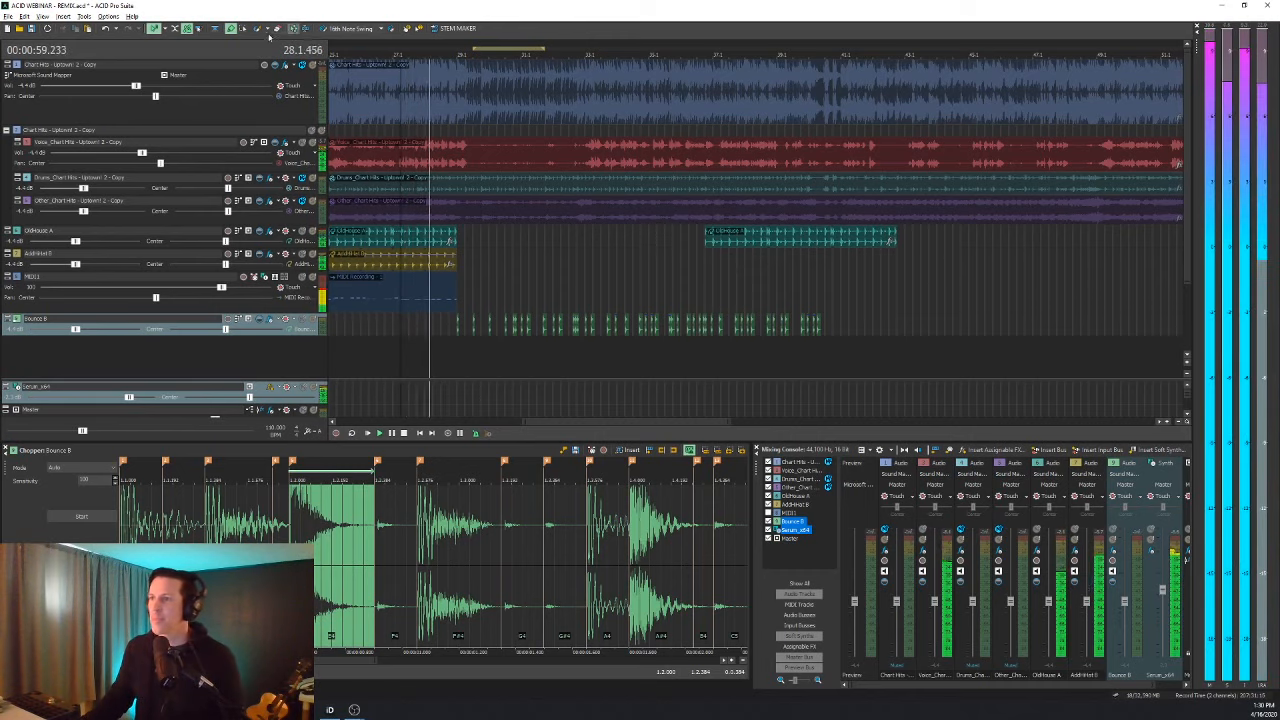
{"action": "left_click", "coordinate": [277, 29]}
{"action": "left_click_drag", "start_coordinate": [831, 325], "coordinate": [708, 326]}
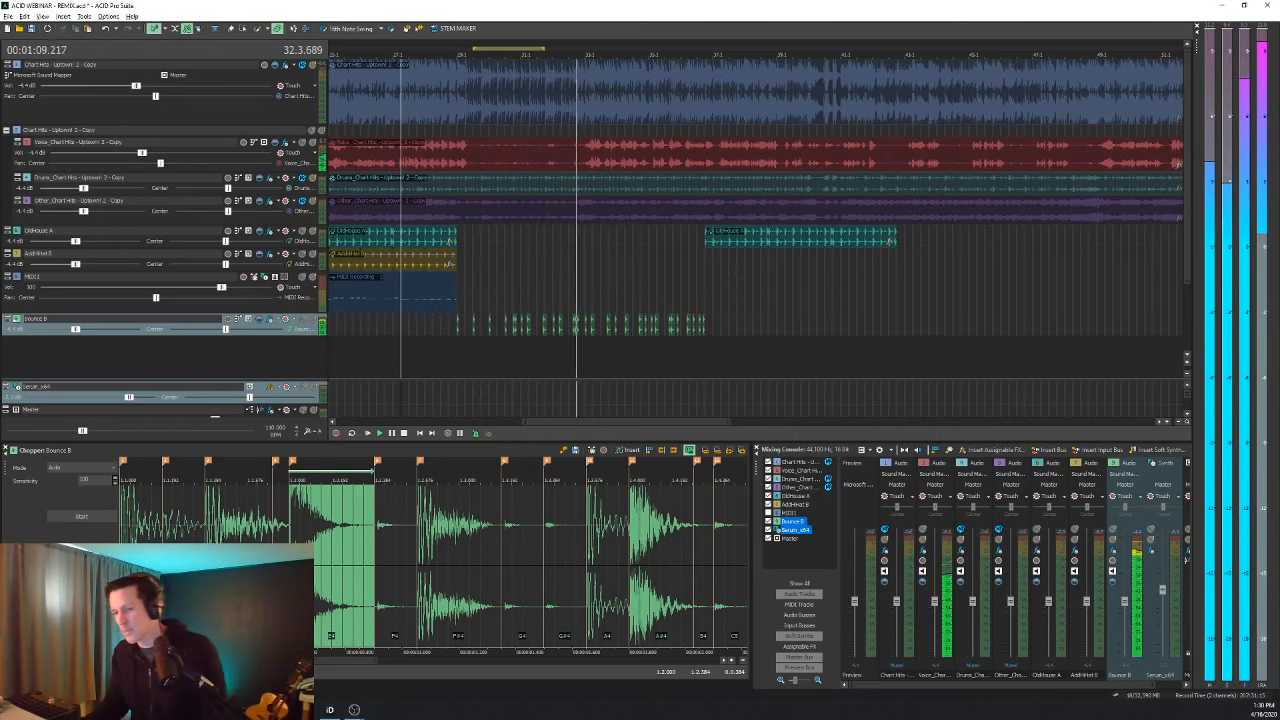
Preview the Bang B loop from the Percussion & AddOn folder, add it on a new track at 29.1, and extend it to about 36.4.
{"action": "key", "text": "alt+1"}
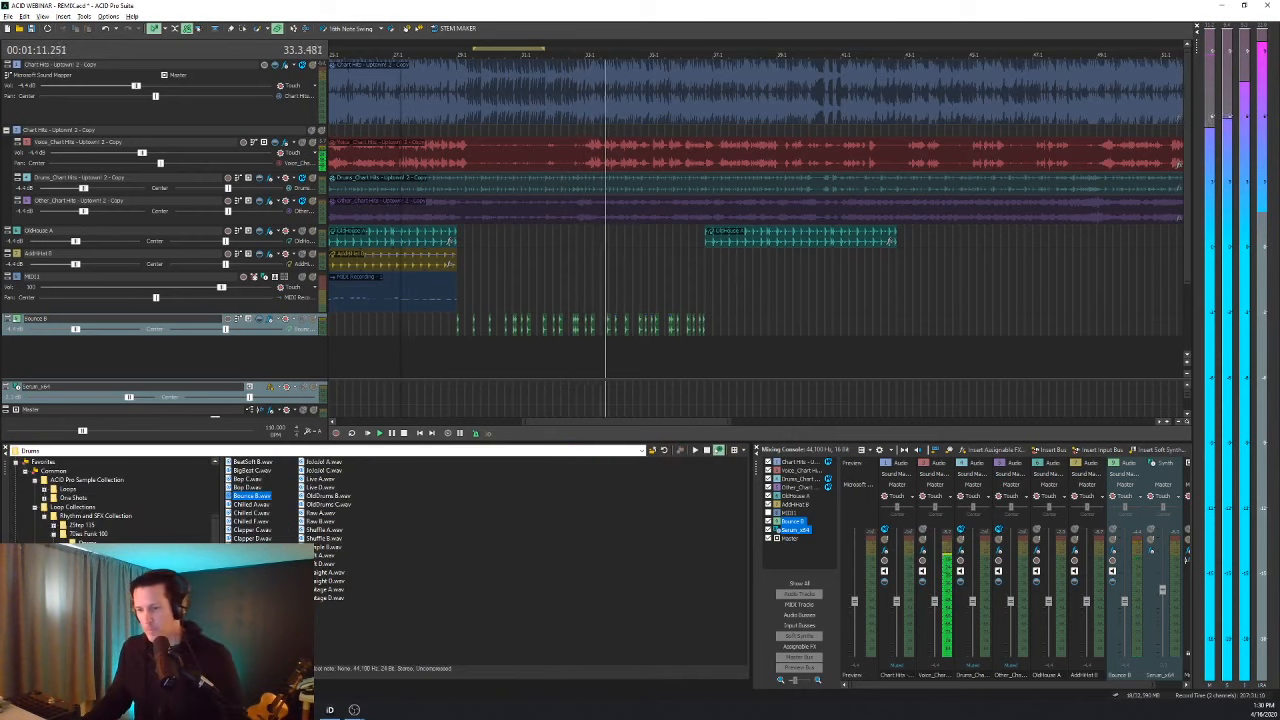
{"action": "left_click", "coordinate": [110, 600]}
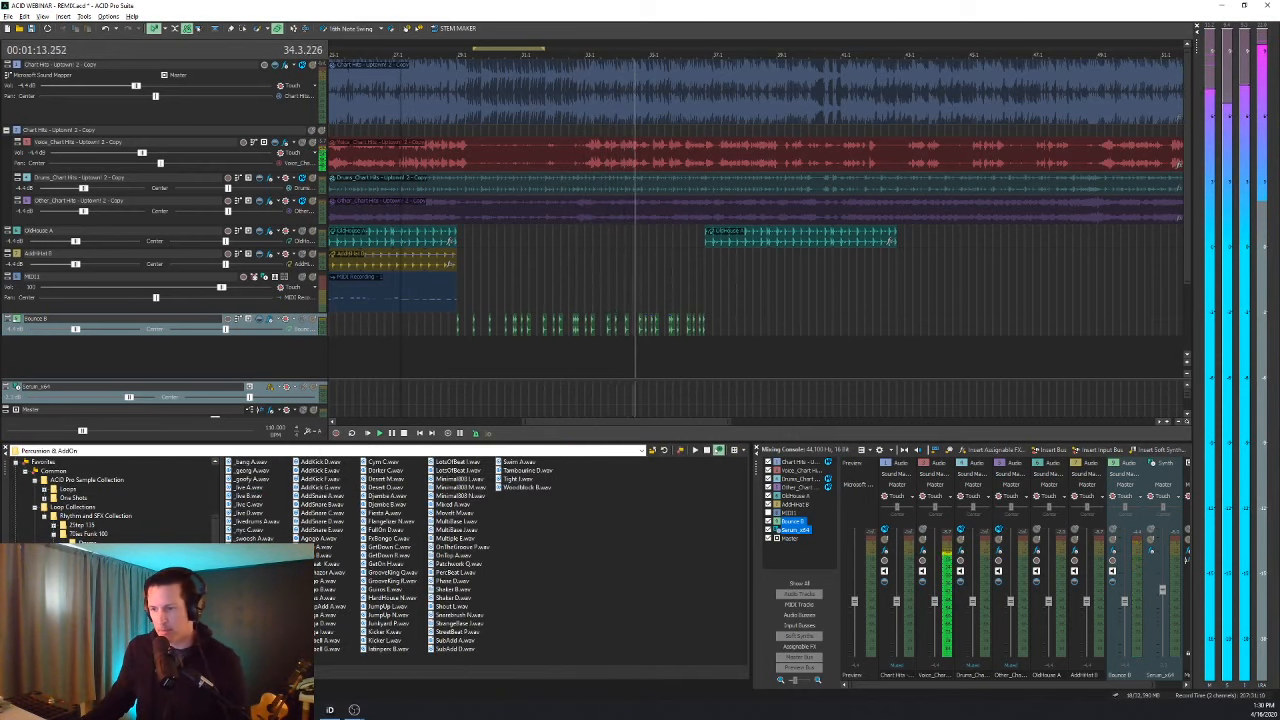
{"action": "left_click", "coordinate": [323, 555]}
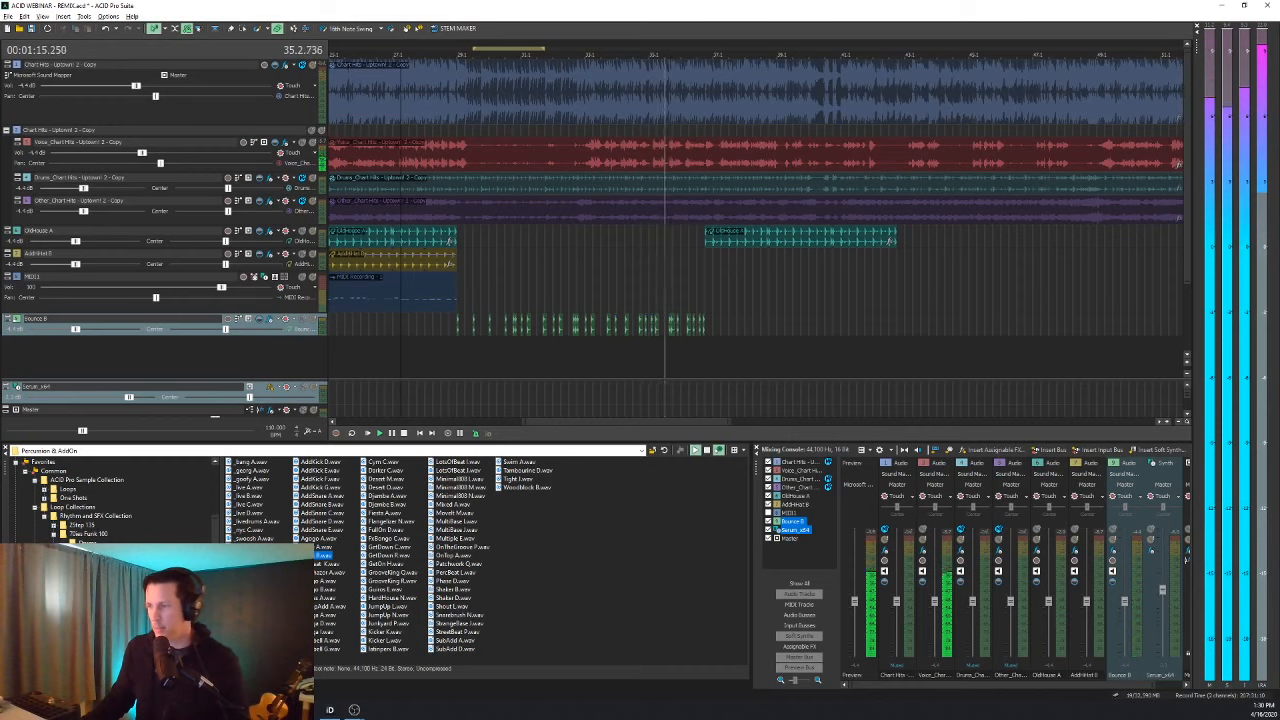
{"action": "left_click_drag", "start_coordinate": [322, 555], "coordinate": [461, 350]}
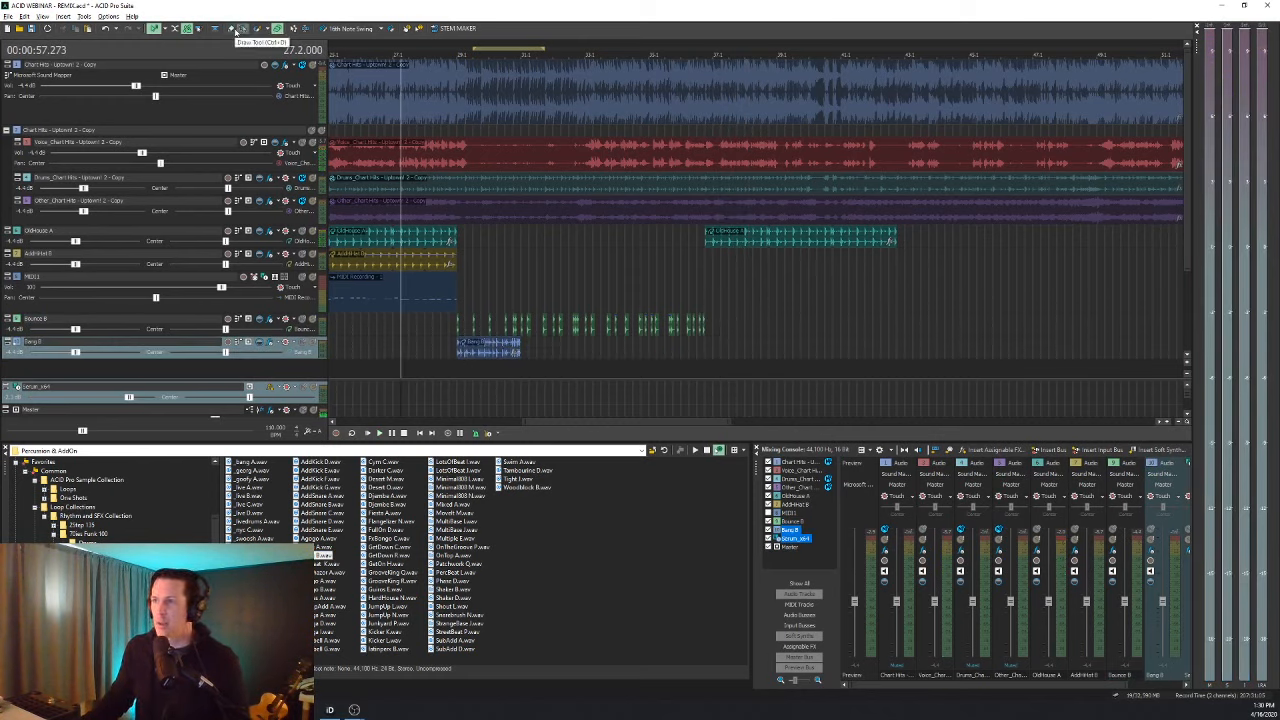
{"action": "left_click_drag", "start_coordinate": [519, 346], "coordinate": [709, 365]}
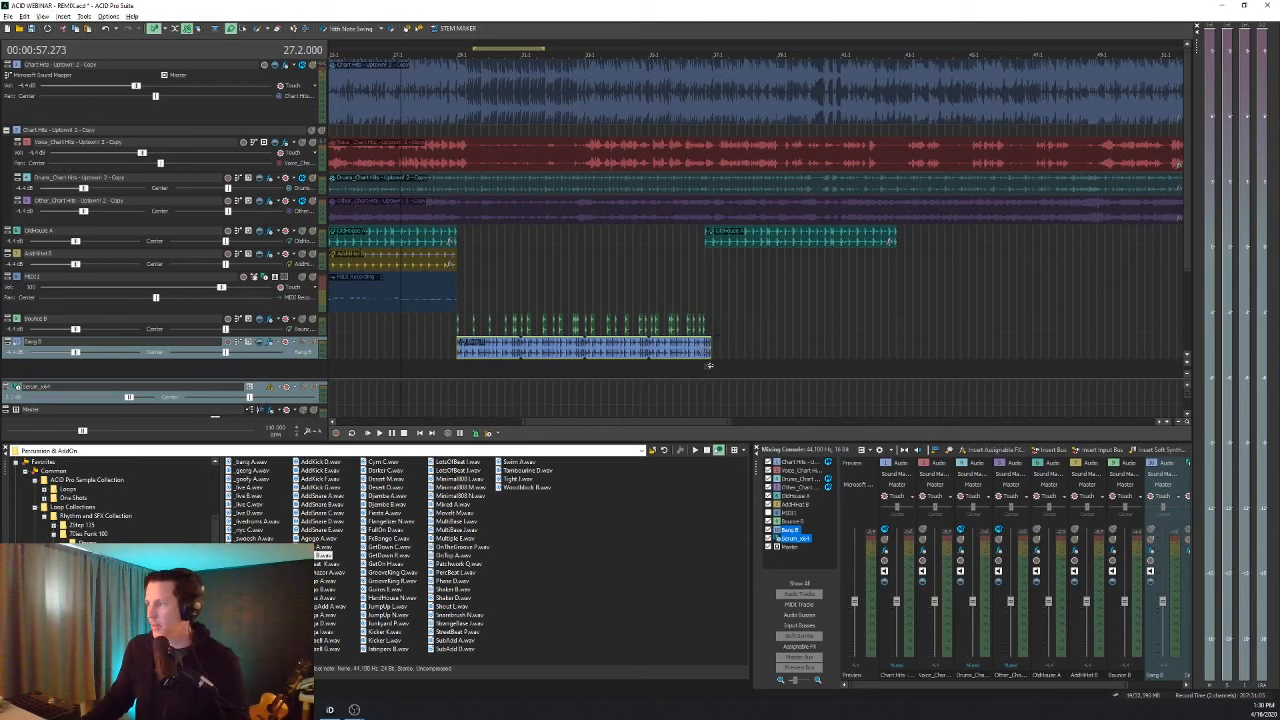
Play from 27.2 to hear Bang B under the slices into OldHouse A, and return the cursor to the project start.
{"action": "key", "text": "space"}
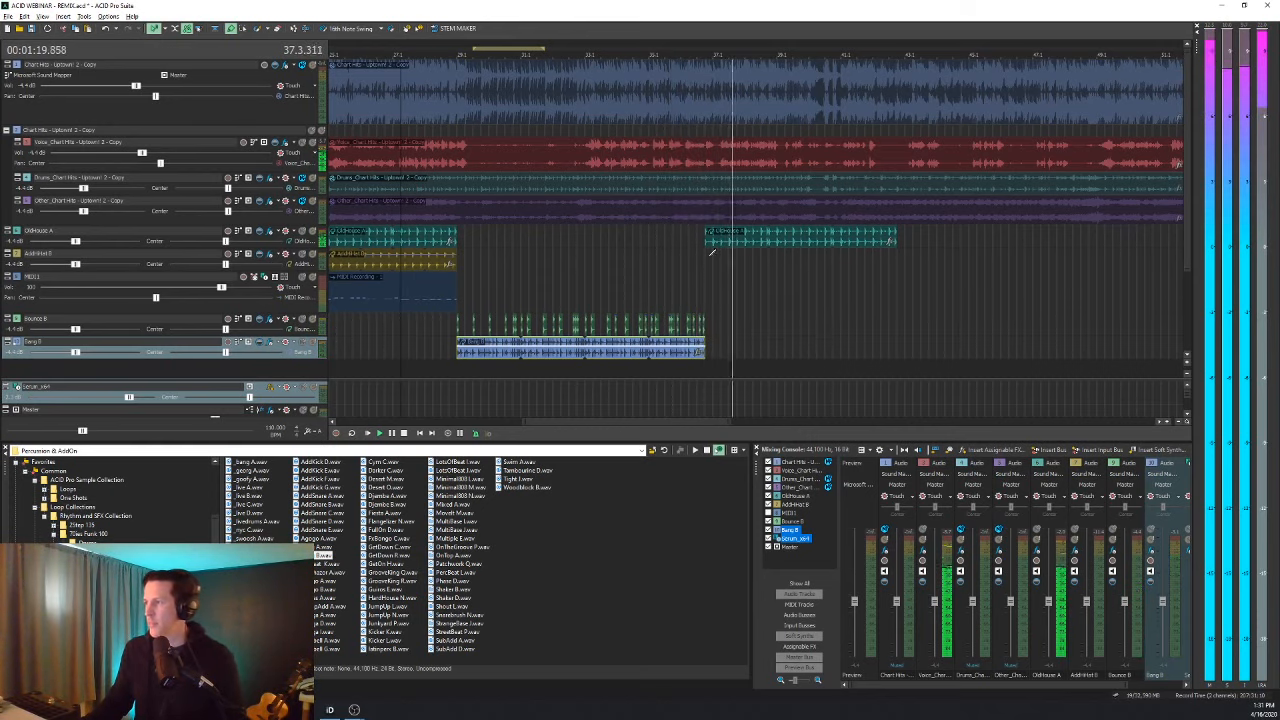
{"action": "key", "text": "space"}
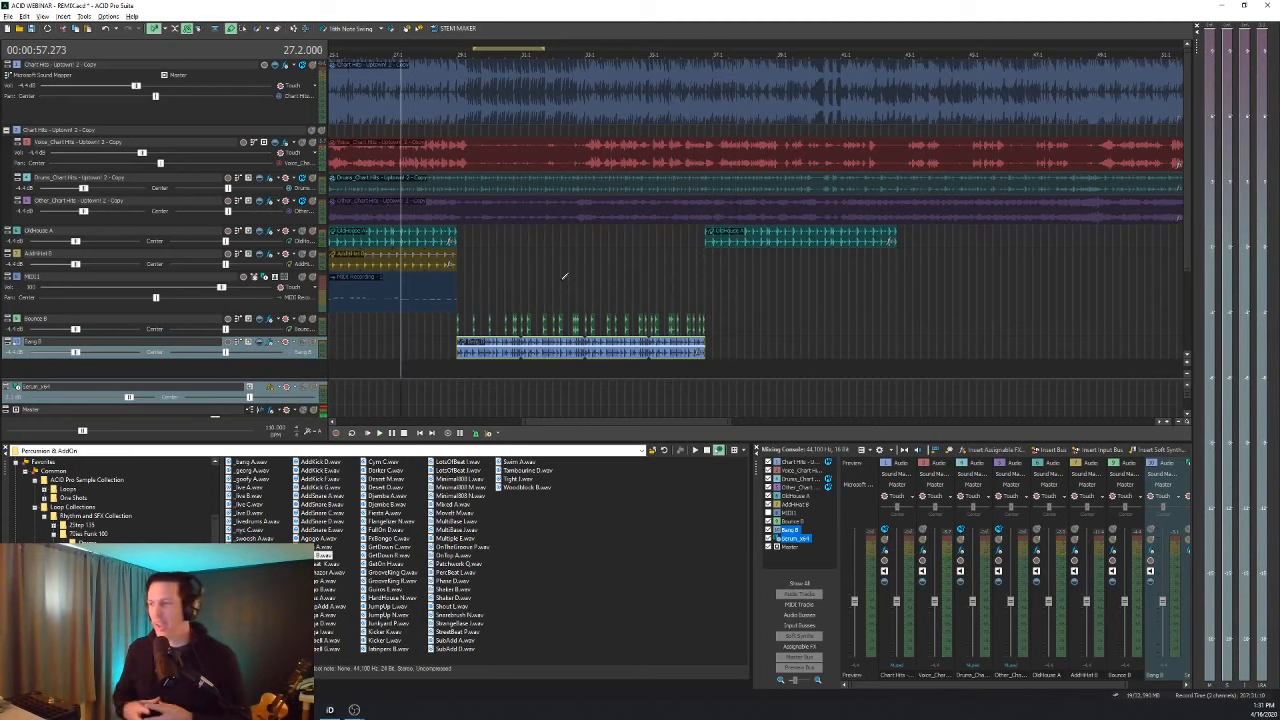
{"action": "scroll", "coordinate": [508, 275], "scroll_direction": "down", "scroll_amount": 4}
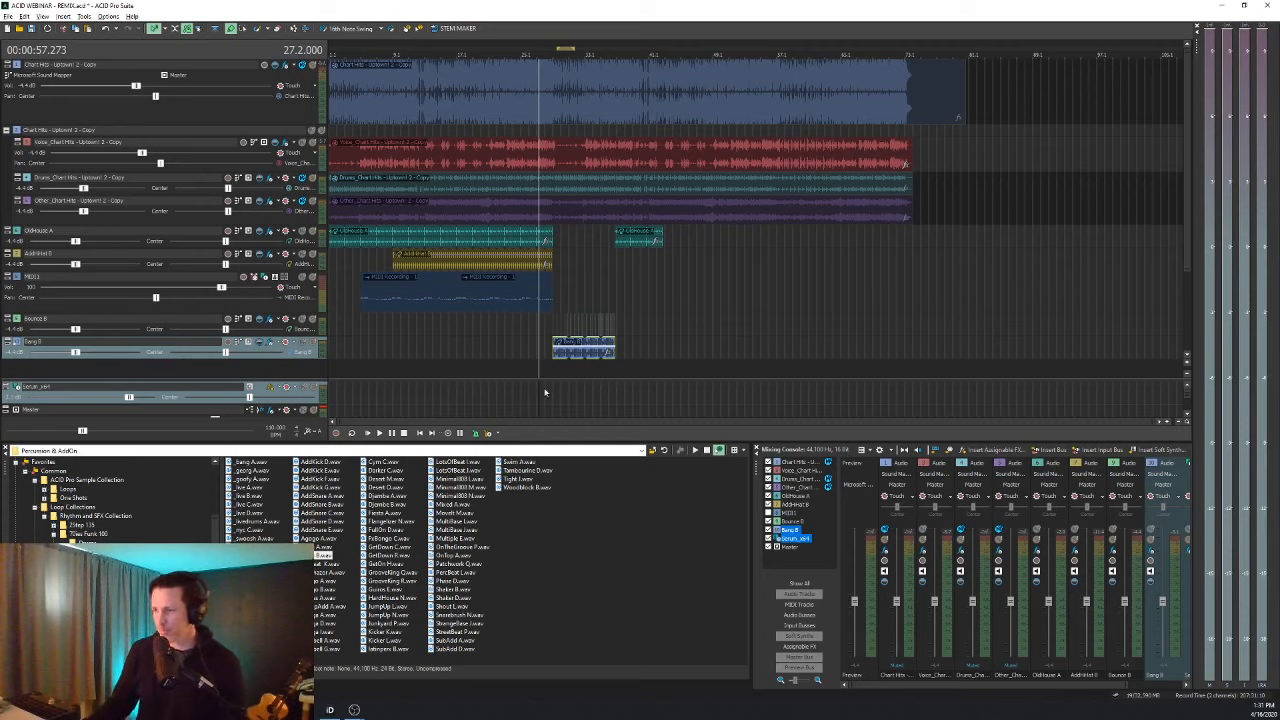
{"action": "left_click", "coordinate": [419, 434]}
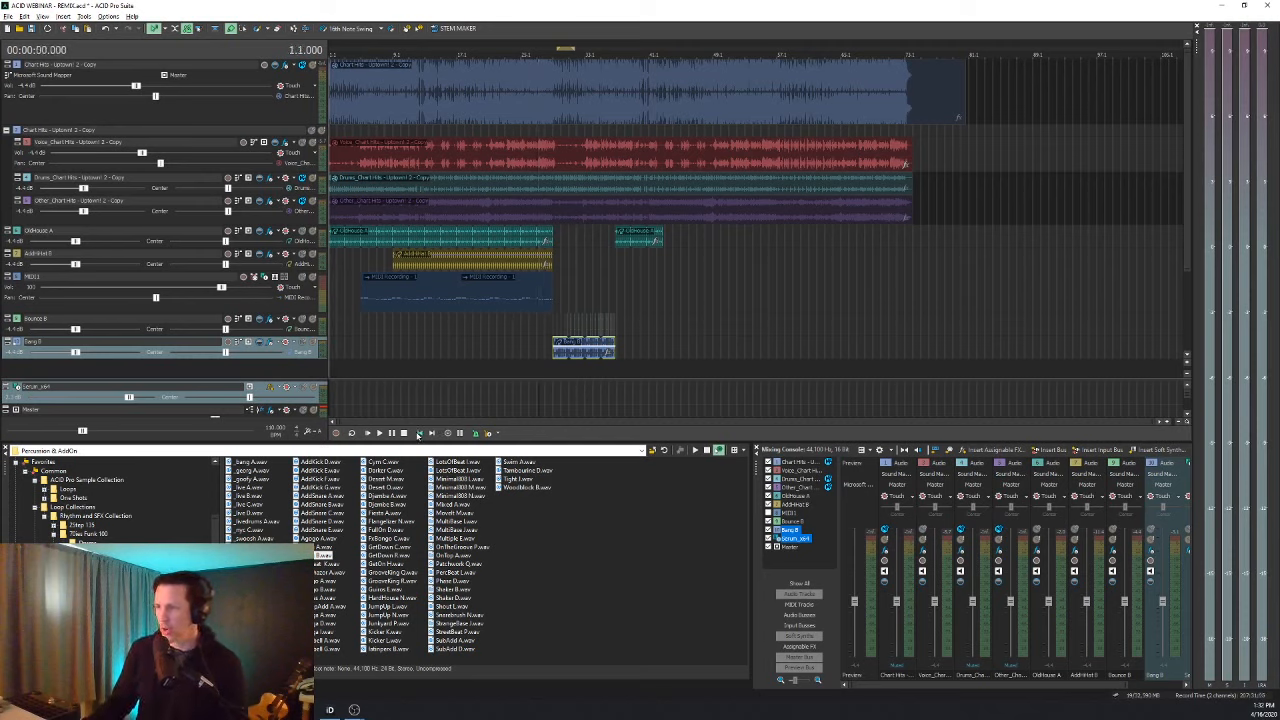